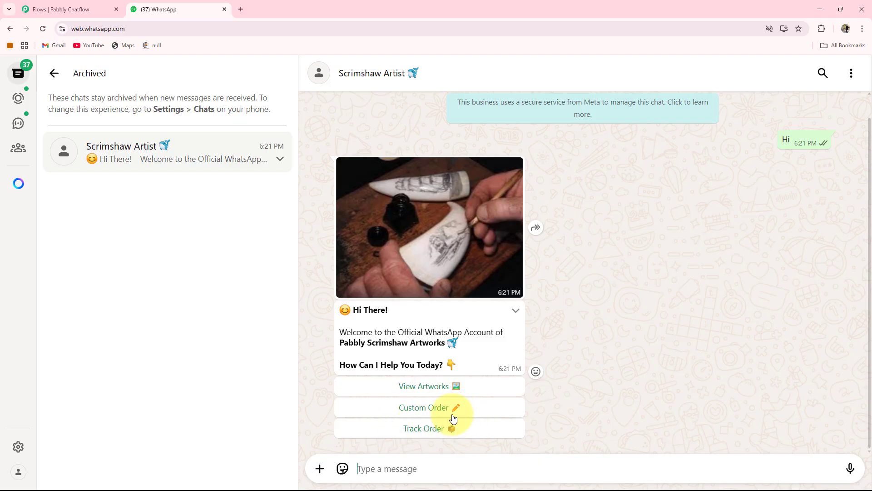
- Choose View Artworks in the chatbot conversation, pick artwork 1, and confirm the purchase with Yes
{"action": "left_click", "coordinate": [430, 387]}
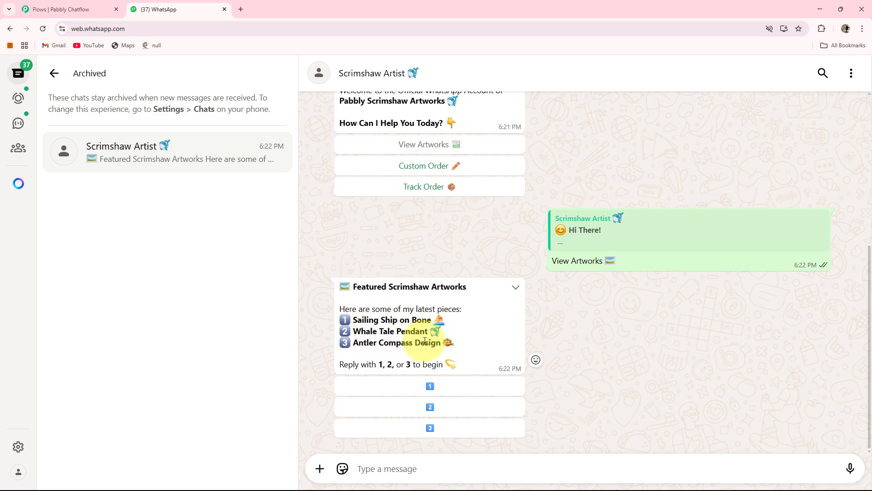
{"action": "left_click", "coordinate": [429, 387]}
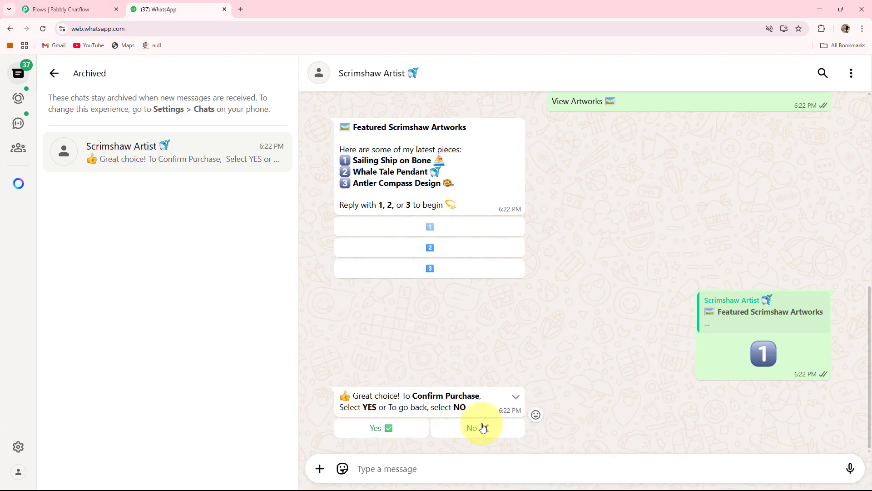
{"action": "left_click", "coordinate": [378, 430]}
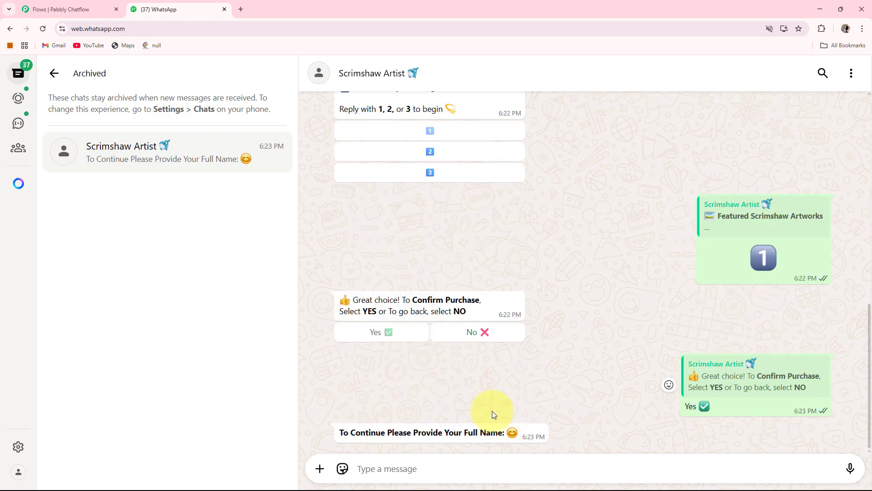
- Reply to the chatbot's purchase prompt with the customer's full name
{"action": "left_click", "coordinate": [392, 467]}
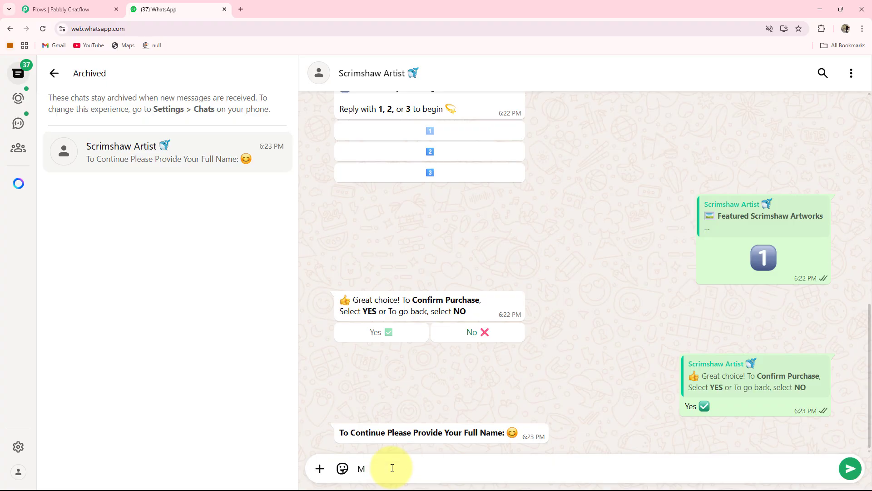
{"action": "key", "text": "Return"}
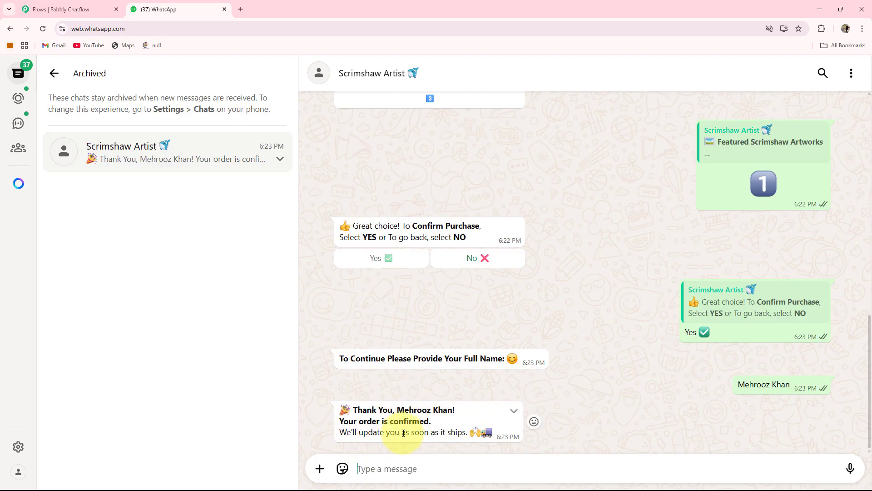
- Start a Custom Order from the chatbot's welcome message
{"action": "scroll", "coordinate": [505, 384], "scroll_direction": "up", "scroll_amount": 10}
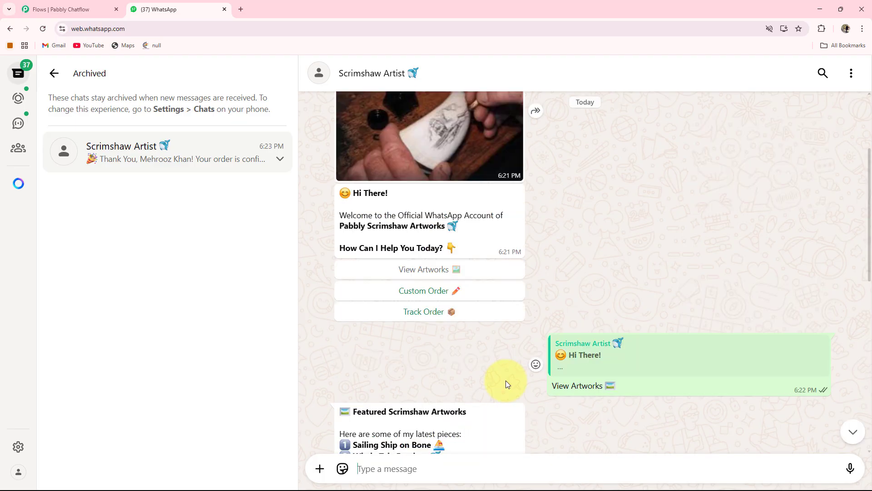
{"action": "left_click", "coordinate": [417, 291]}
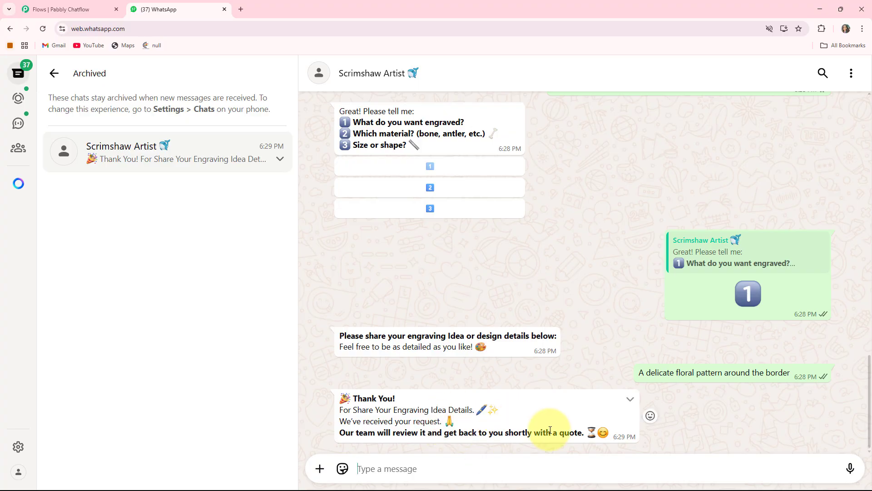
- Choose Track Order in the chatbot's welcome message and send the order ID
{"action": "scroll", "coordinate": [552, 418], "scroll_direction": "up", "scroll_amount": 20}
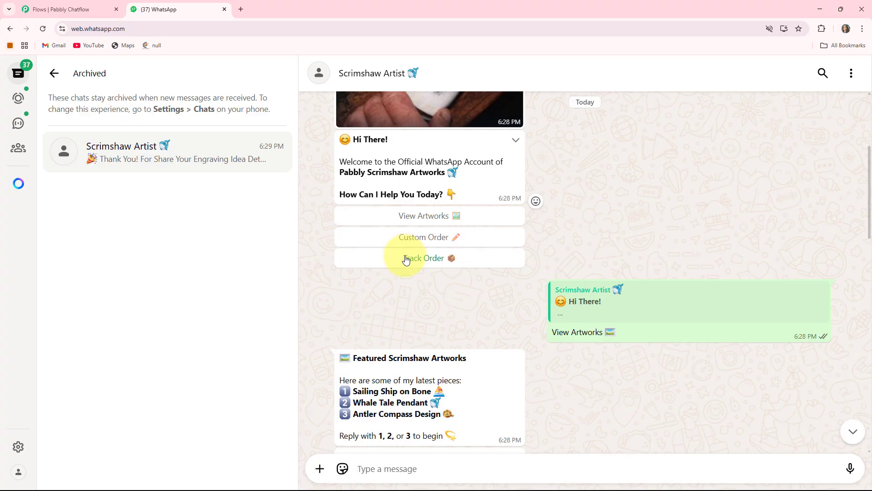
{"action": "left_click", "coordinate": [406, 260]}
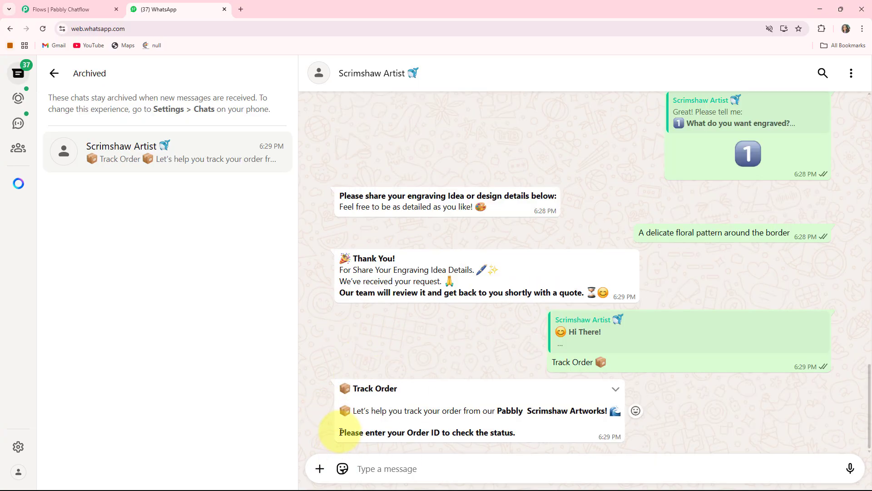
{"action": "left_click_drag", "start_coordinate": [340, 432], "coordinate": [523, 437]}
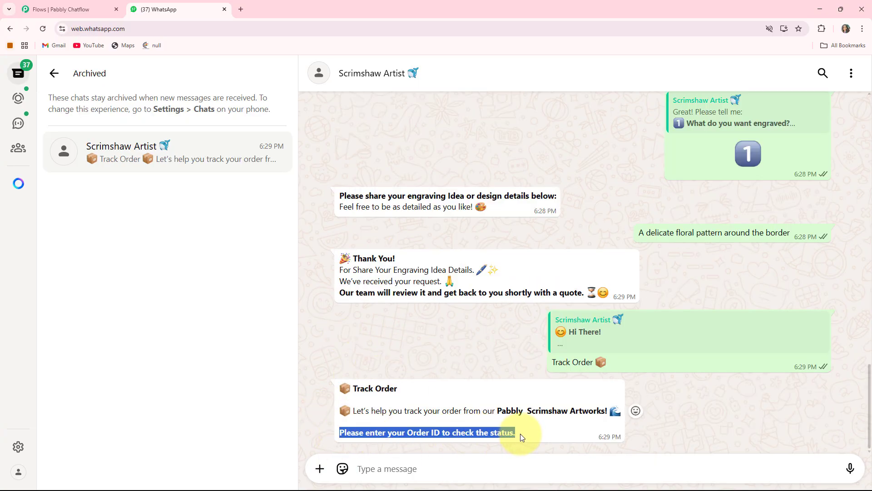
{"action": "left_click", "coordinate": [411, 464]}
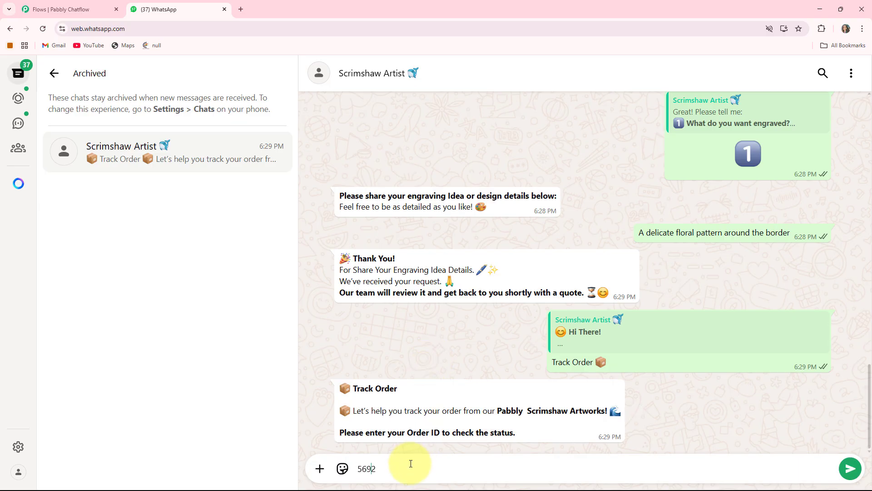
{"action": "type", "text": "5692"}
{"action": "key", "text": "Return"}
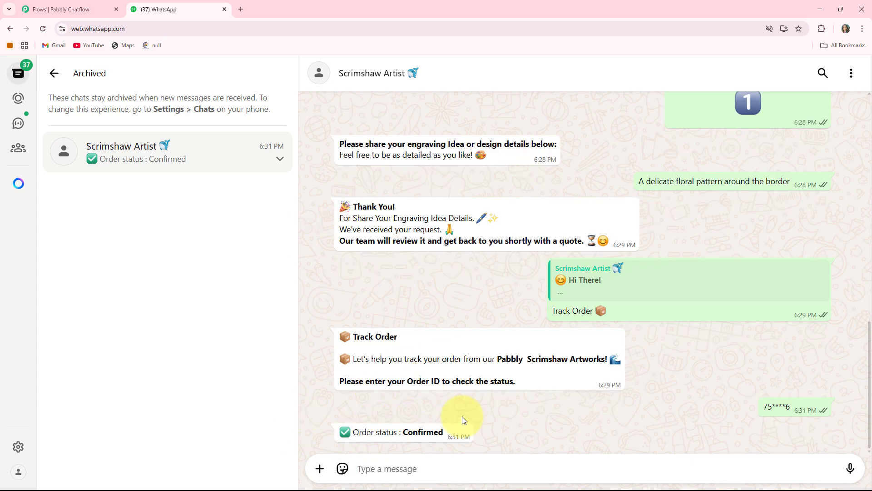
- Review the earlier chatbot conversation, from the order tracking back to the featured artworks list
{"action": "scroll", "coordinate": [462, 416], "scroll_direction": "up", "scroll_amount": 3}
{"action": "scroll", "coordinate": [462, 416], "scroll_direction": "up", "scroll_amount": 5}
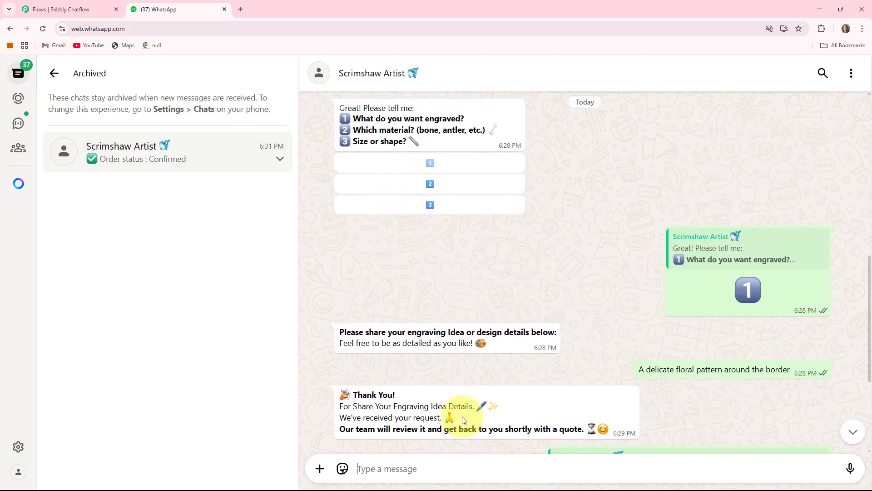
{"action": "scroll", "coordinate": [462, 417], "scroll_direction": "up", "scroll_amount": 2}
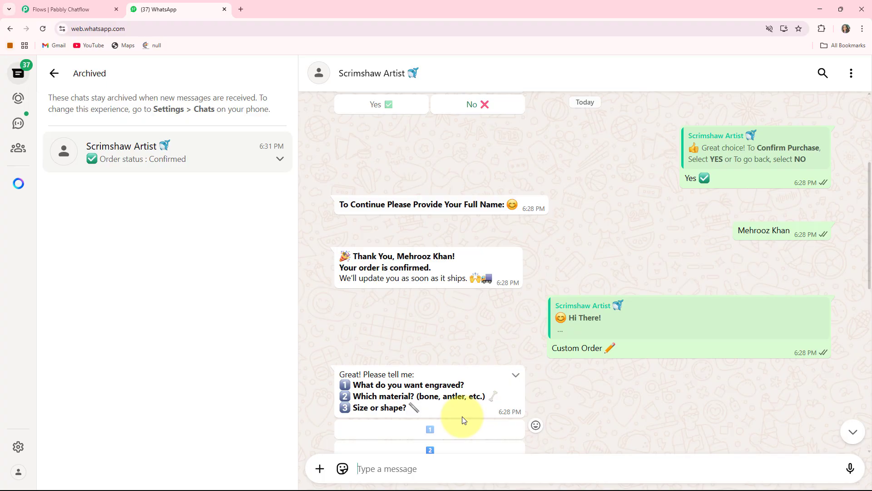
{"action": "scroll", "coordinate": [462, 416], "scroll_direction": "up", "scroll_amount": 4}
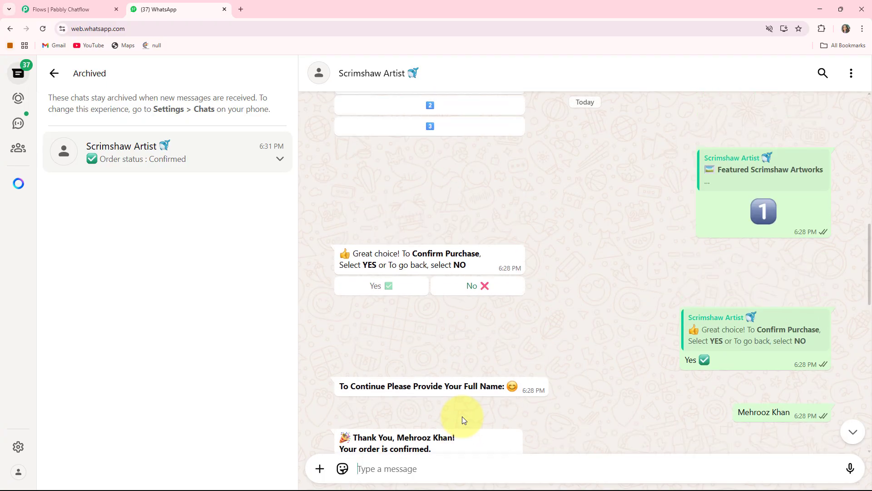
{"action": "scroll", "coordinate": [462, 416], "scroll_direction": "up", "scroll_amount": 1}
{"action": "scroll", "coordinate": [462, 416], "scroll_direction": "up", "scroll_amount": 1}
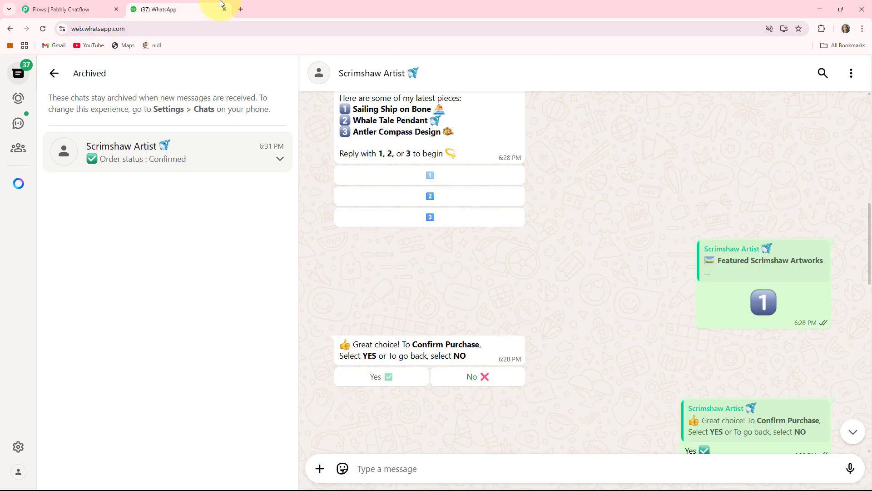
- Open the pabbly.com/chatflow website in a new browser tab
{"action": "left_click", "coordinate": [241, 6]}
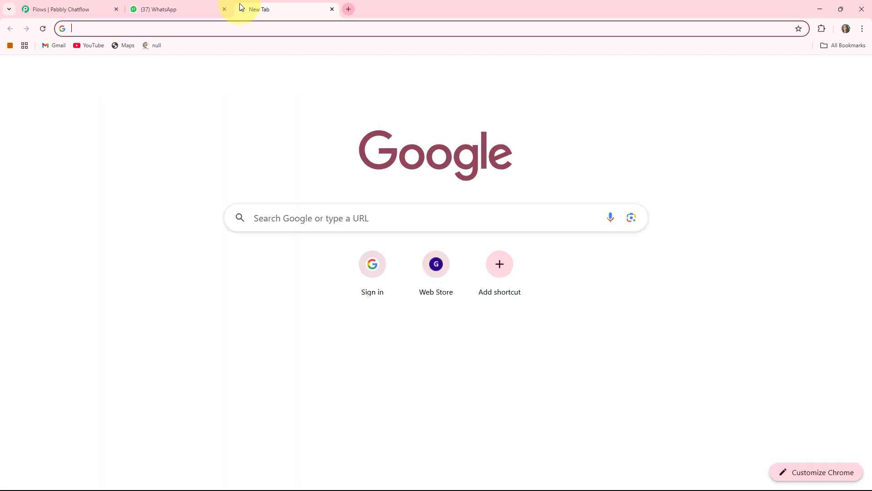
{"action": "left_click", "coordinate": [110, 26]}
{"action": "type", "text": "pa"}
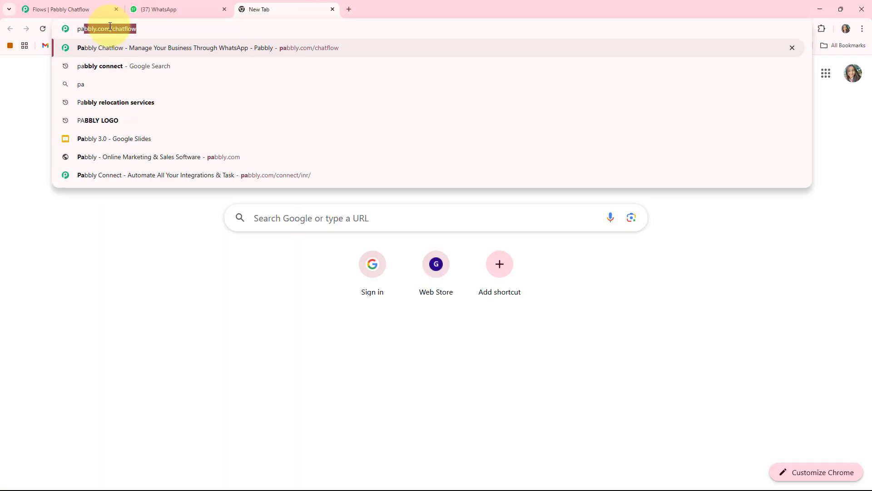
{"action": "key", "text": "Right"}
{"action": "key", "text": "Return"}
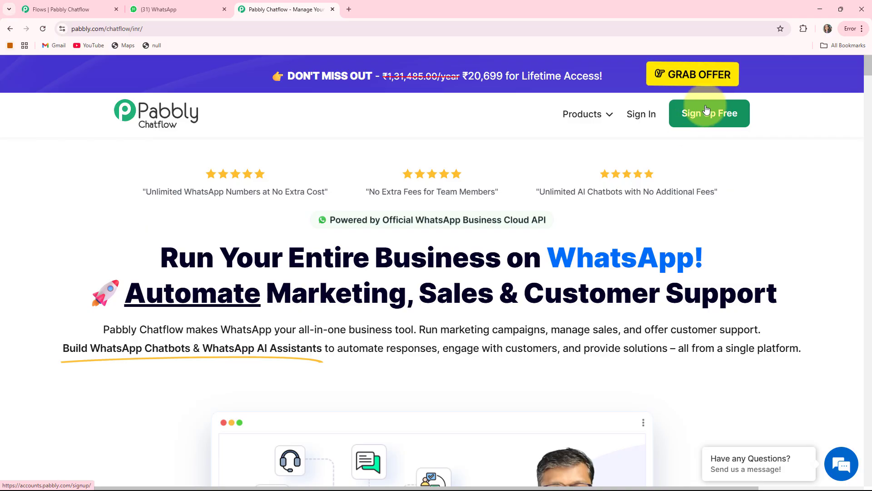
- Sign in to the Pabbly account and access the Pabbly Chatflow app
{"action": "left_click", "coordinate": [643, 116]}
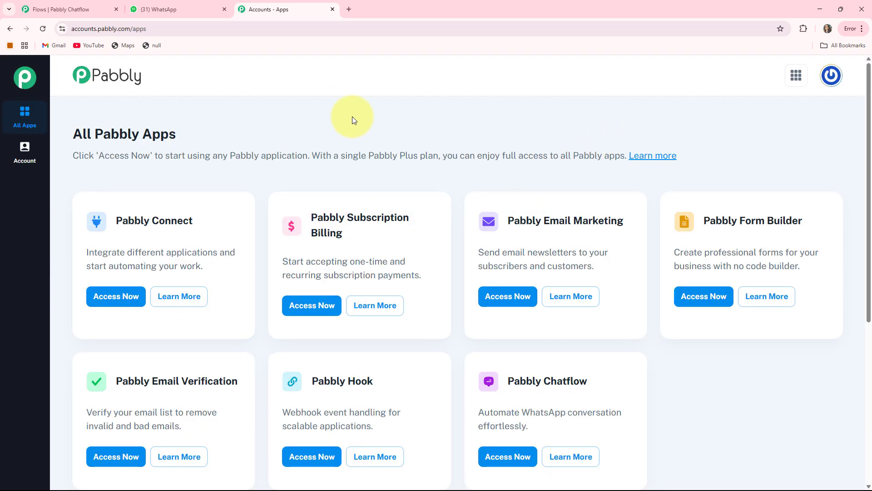
{"action": "scroll", "coordinate": [541, 326], "scroll_direction": "down", "scroll_amount": 1}
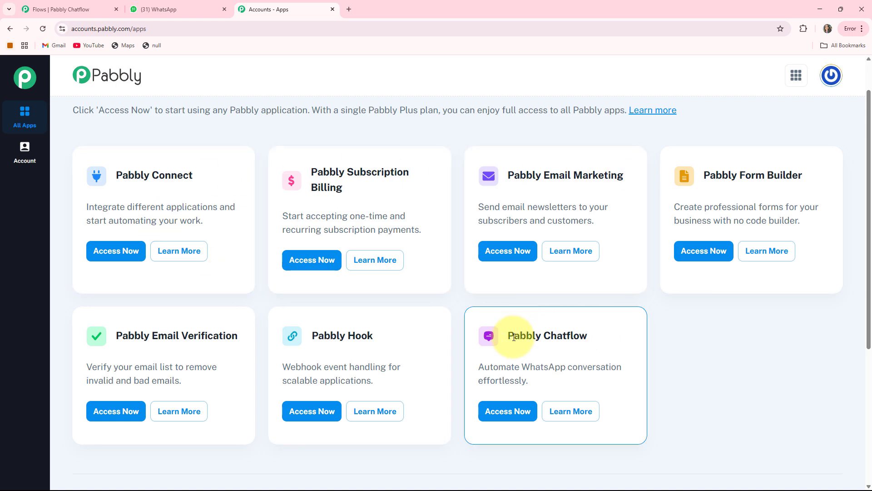
{"action": "left_click_drag", "start_coordinate": [517, 336], "coordinate": [617, 335]}
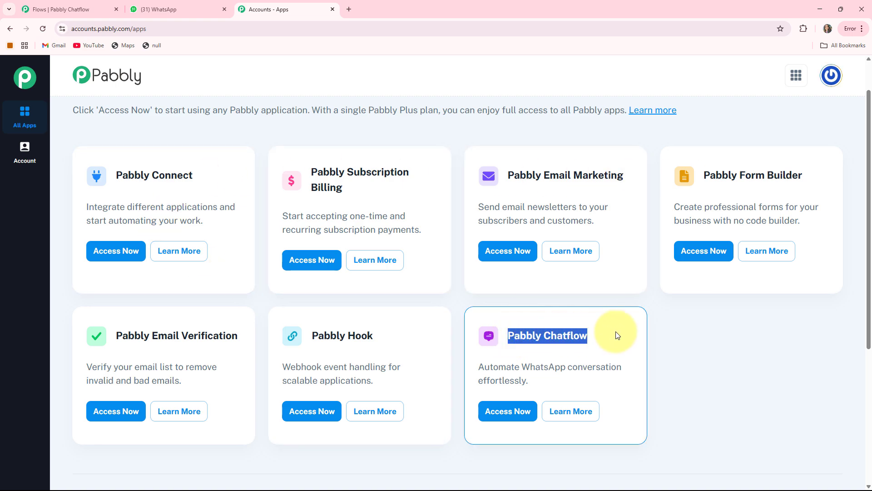
{"action": "left_click", "coordinate": [509, 412]}
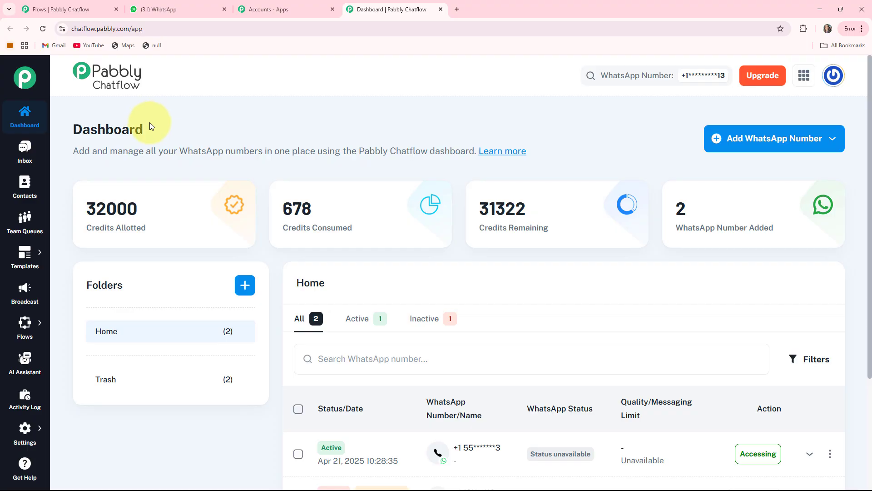
- Examine the allotted, consumed and remaining credits on the Chatflow dashboard
{"action": "mouse_move", "coordinate": [88, 229]}
{"action": "left_click_drag", "start_coordinate": [87, 229], "coordinate": [147, 228]}
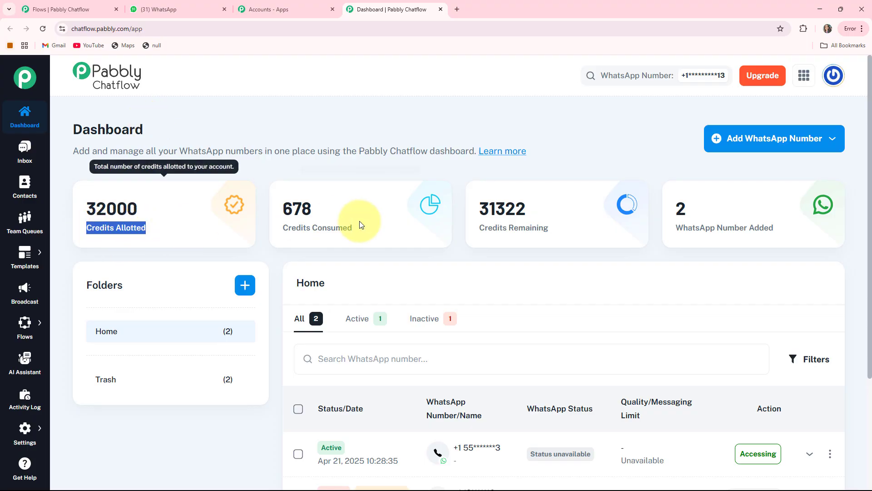
{"action": "left_click_drag", "start_coordinate": [283, 227], "coordinate": [369, 228]}
{"action": "left_click_drag", "start_coordinate": [479, 227], "coordinate": [549, 227]}
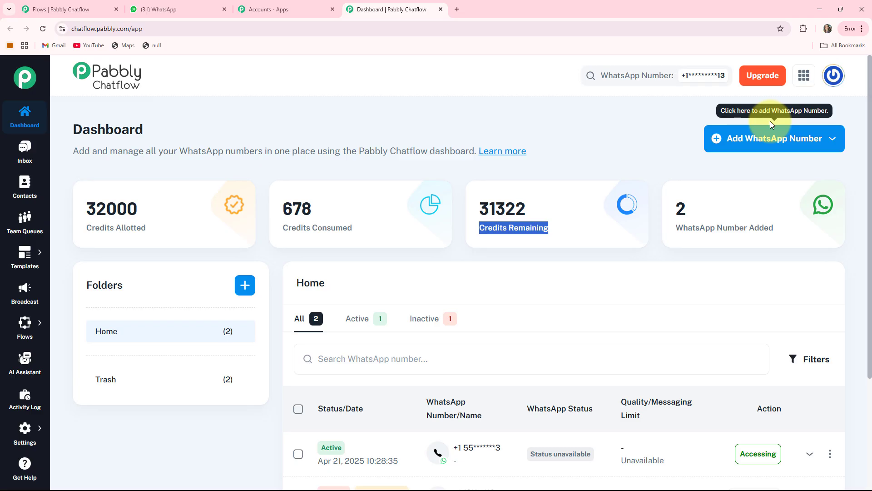
- View the Manual Token Connect form for adding a WhatsApp number, and close it without entering anything
{"action": "left_click", "coordinate": [818, 146]}
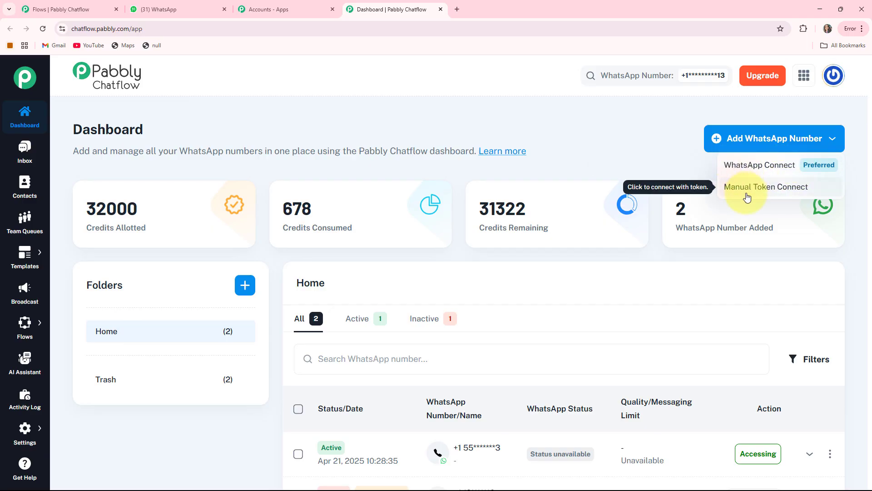
{"action": "left_click", "coordinate": [767, 189]}
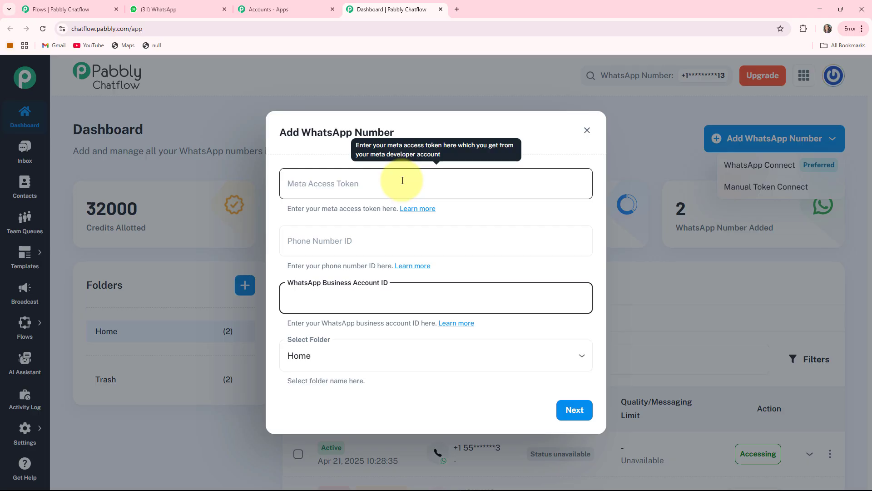
{"action": "left_click", "coordinate": [234, 319]}
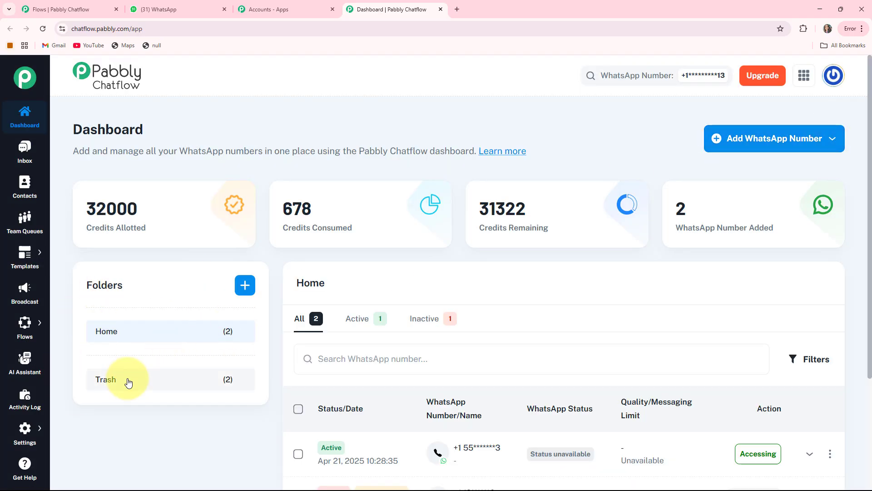
- Look over the WhatsApp numbers on the dashboard, and view the test conversation in the Inbox
{"action": "scroll", "coordinate": [691, 227], "scroll_direction": "down", "scroll_amount": 4}
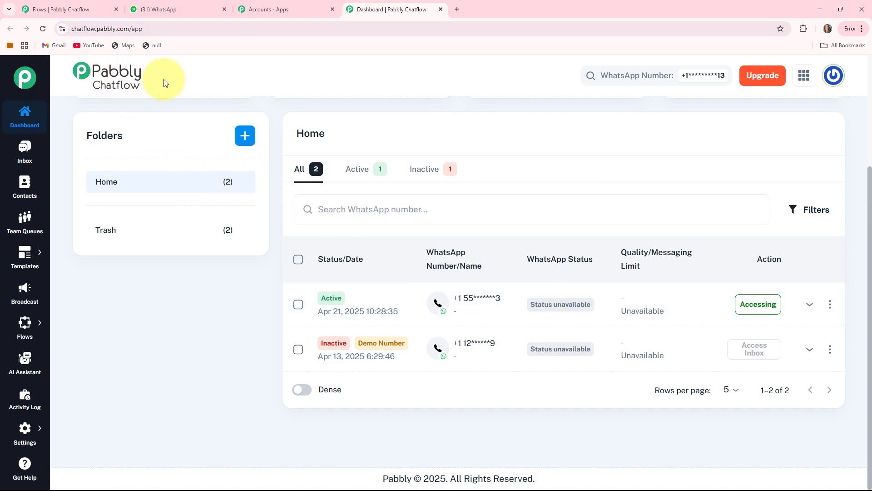
{"action": "scroll", "coordinate": [165, 82], "scroll_direction": "up", "scroll_amount": 4}
{"action": "left_click", "coordinate": [23, 150]}
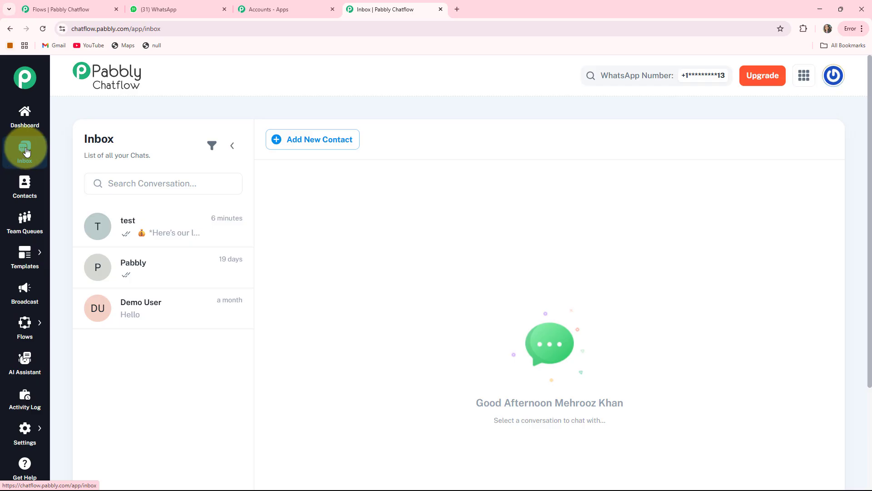
{"action": "left_click", "coordinate": [143, 236]}
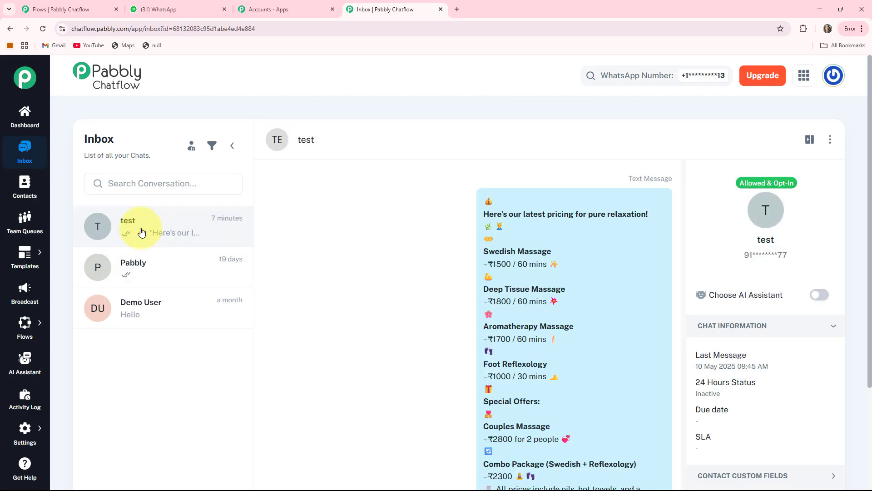
- Look through the Contacts, Team Queues and Templates List pages
{"action": "left_click", "coordinate": [25, 194]}
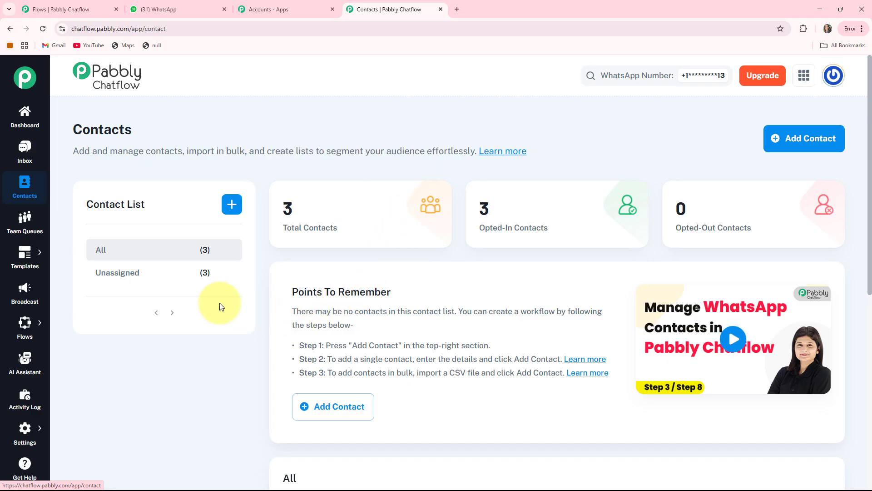
{"action": "left_click", "coordinate": [25, 227]}
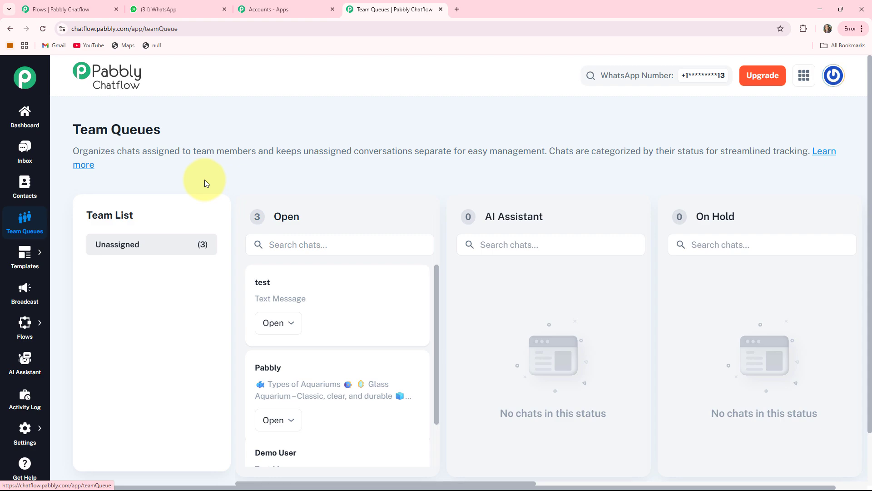
{"action": "mouse_move", "coordinate": [24, 253]}
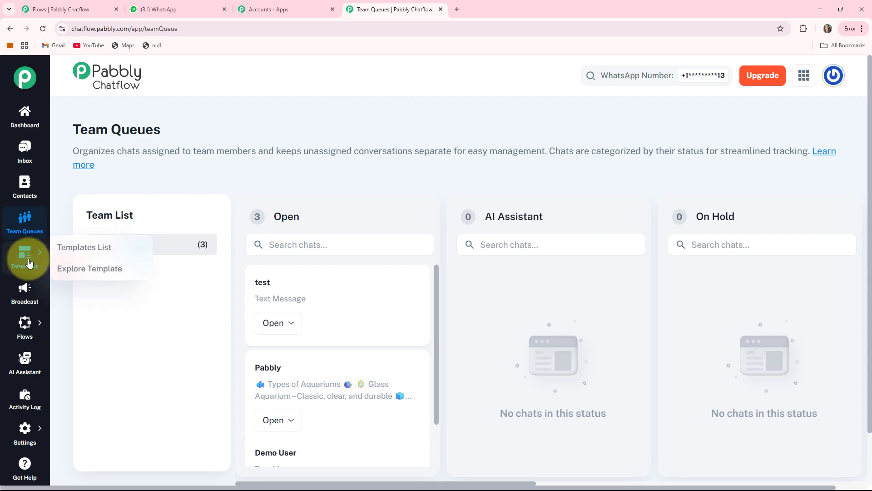
{"action": "left_click", "coordinate": [61, 256]}
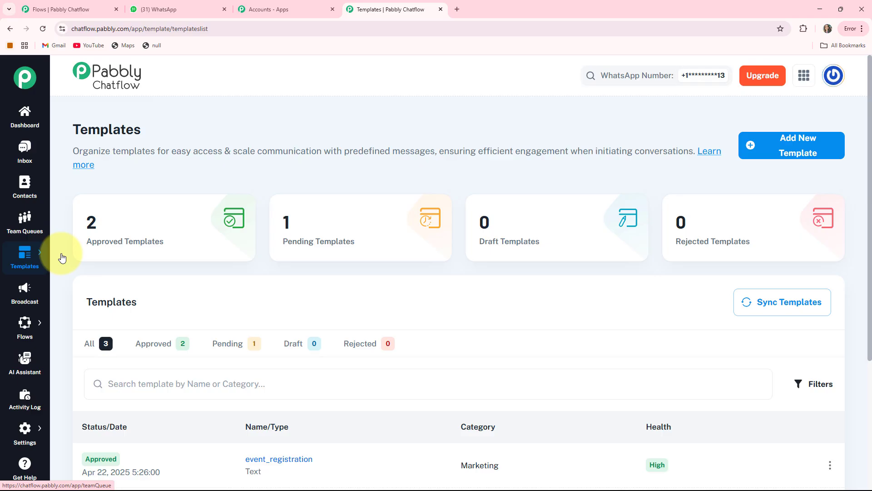
- Look through the Broadcast, Flows, AI Assistant and Activity Log pages
{"action": "left_click", "coordinate": [27, 291]}
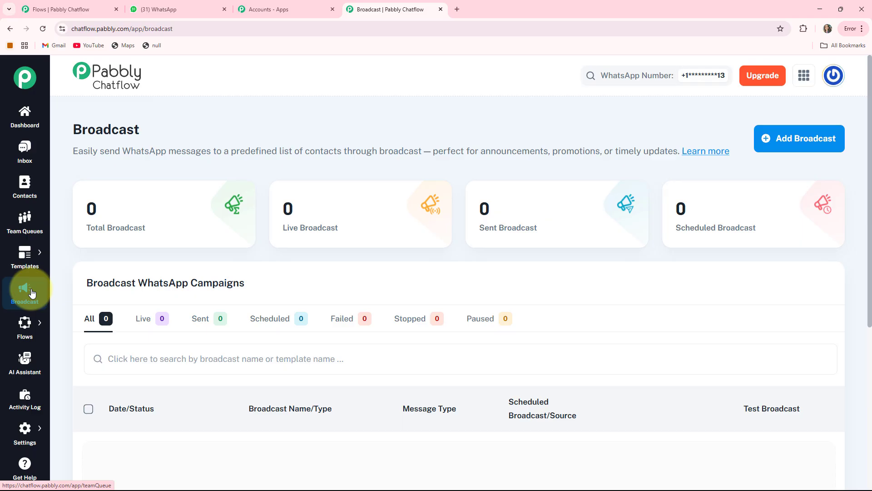
{"action": "mouse_move", "coordinate": [21, 329]}
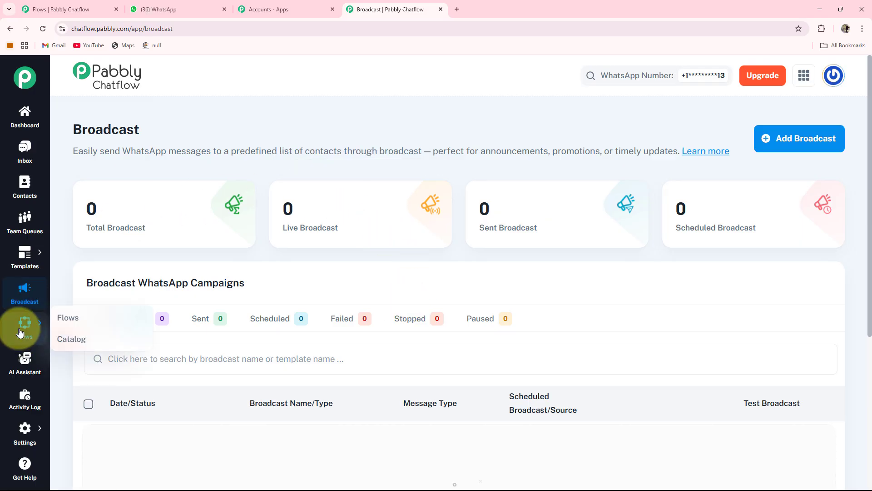
{"action": "left_click", "coordinate": [59, 320]}
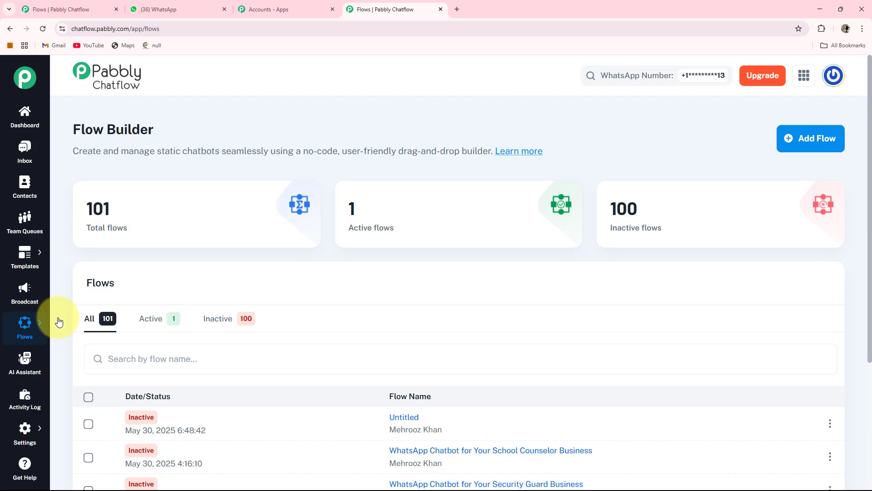
{"action": "left_click", "coordinate": [20, 365]}
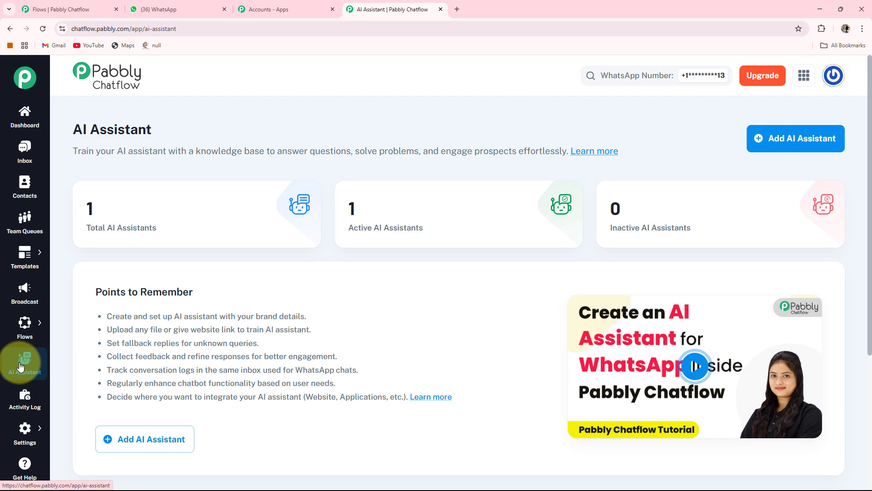
{"action": "left_click", "coordinate": [19, 407]}
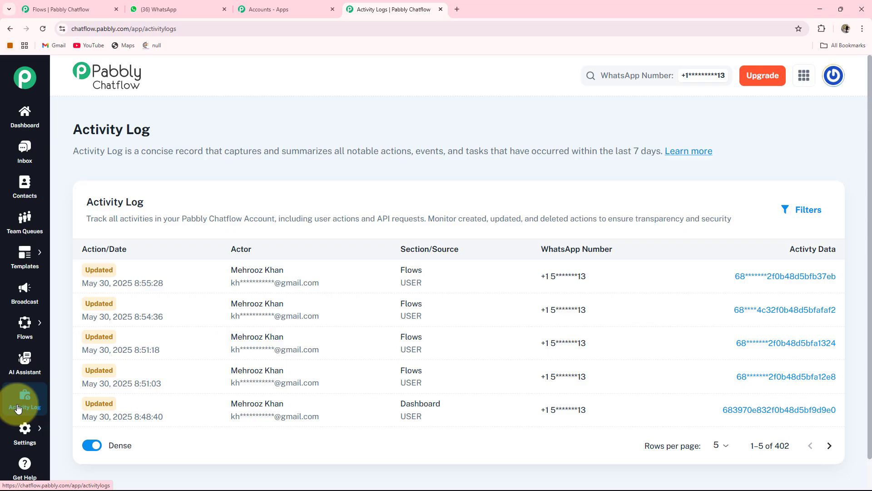
{"action": "mouse_move", "coordinate": [17, 443]}
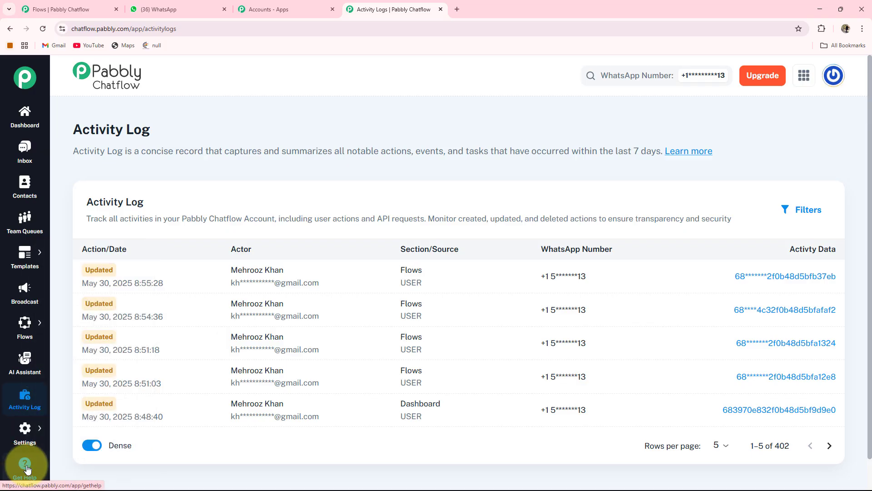
- Create a new flow and name it "WhatsApp Chatbot for Your Scrimshaw Artist Business"
{"action": "mouse_move", "coordinate": [26, 329]}
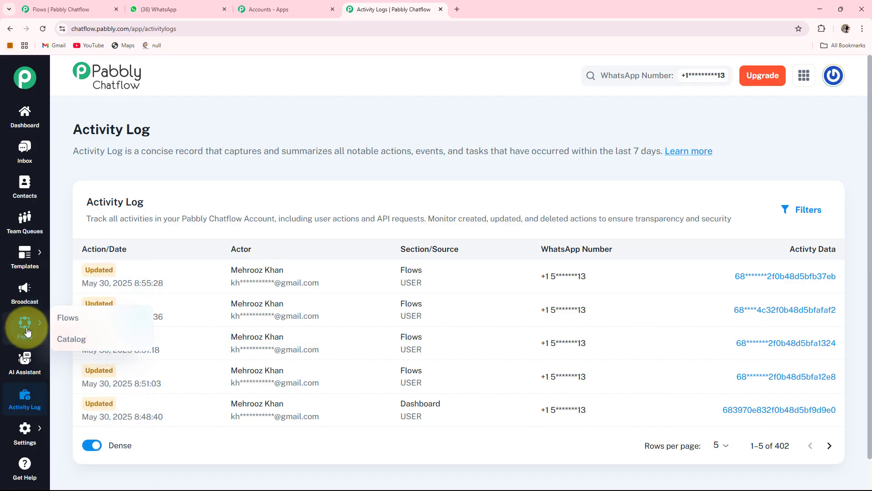
{"action": "left_click", "coordinate": [64, 318]}
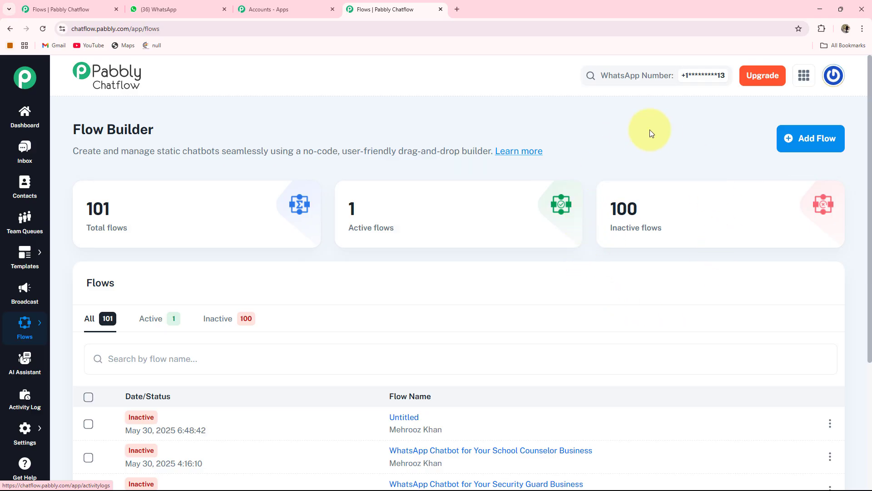
{"action": "left_click", "coordinate": [813, 144]}
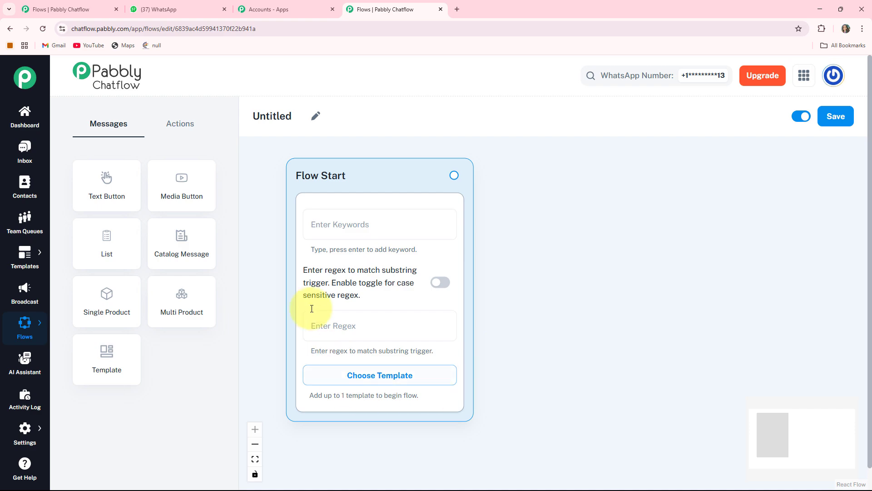
{"action": "mouse_move", "coordinate": [352, 186]}
{"action": "left_mouse_down"}
{"action": "mouse_move", "coordinate": [329, 168]}
{"action": "mouse_move", "coordinate": [326, 193]}
{"action": "left_mouse_up"}
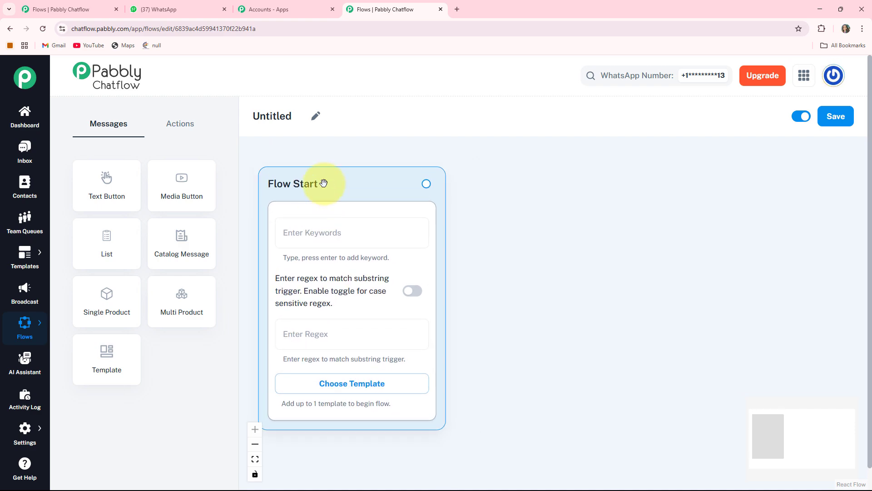
{"action": "left_click", "coordinate": [308, 124]}
{"action": "left_click_drag", "start_coordinate": [302, 119], "coordinate": [259, 116]}
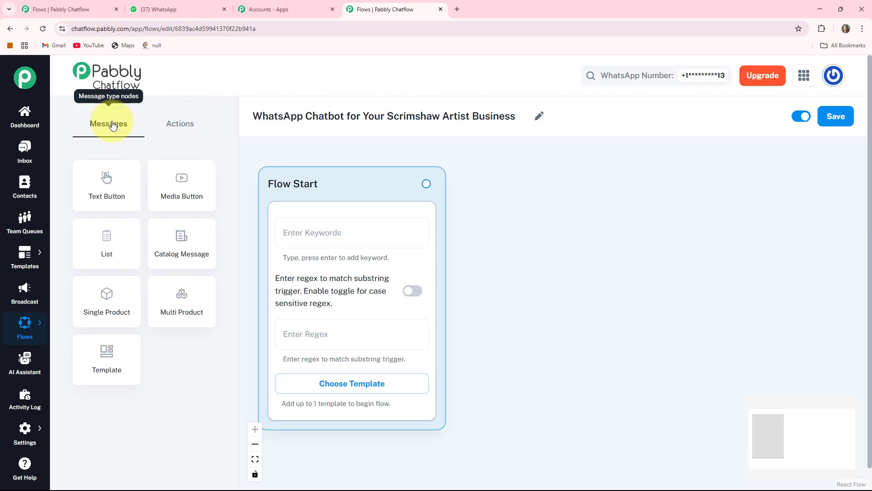
- Look over the message and action node types available in the flow builder
{"action": "left_click", "coordinate": [184, 119]}
{"action": "left_click", "coordinate": [105, 126]}
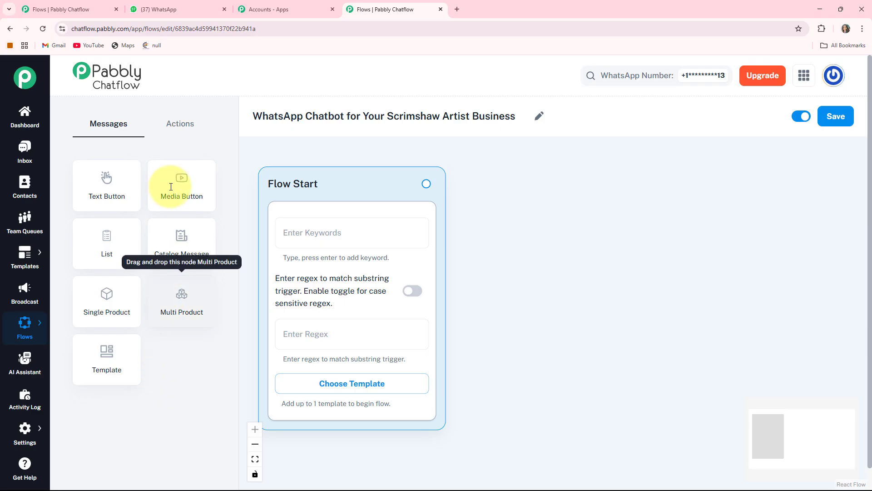
{"action": "left_click", "coordinate": [184, 119]}
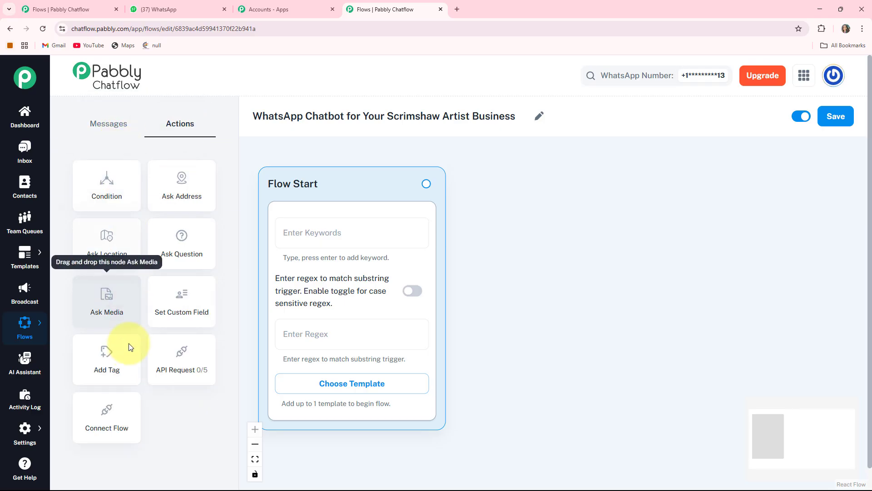
{"action": "left_click", "coordinate": [119, 129]}
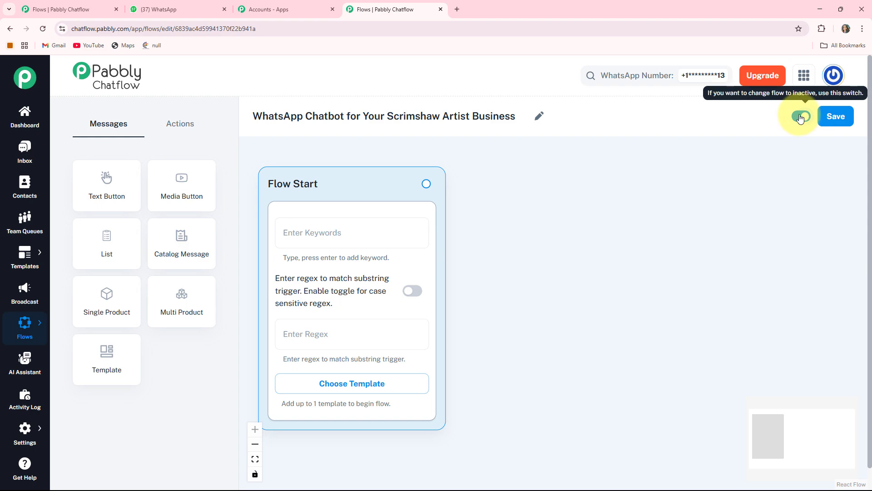
{"action": "left_click", "coordinate": [836, 122]}
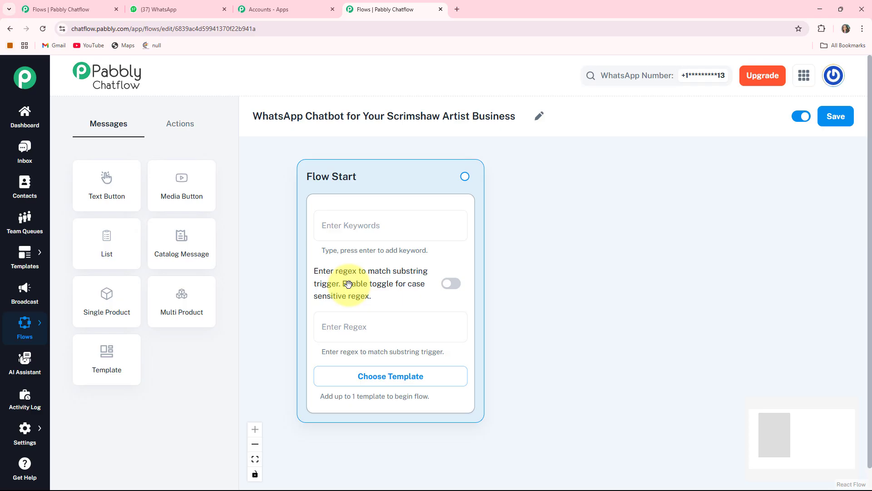
- Try the case-sensitive regex option on the Flow Start node, and view the approved templates without choosing one
{"action": "left_click", "coordinate": [450, 290]}
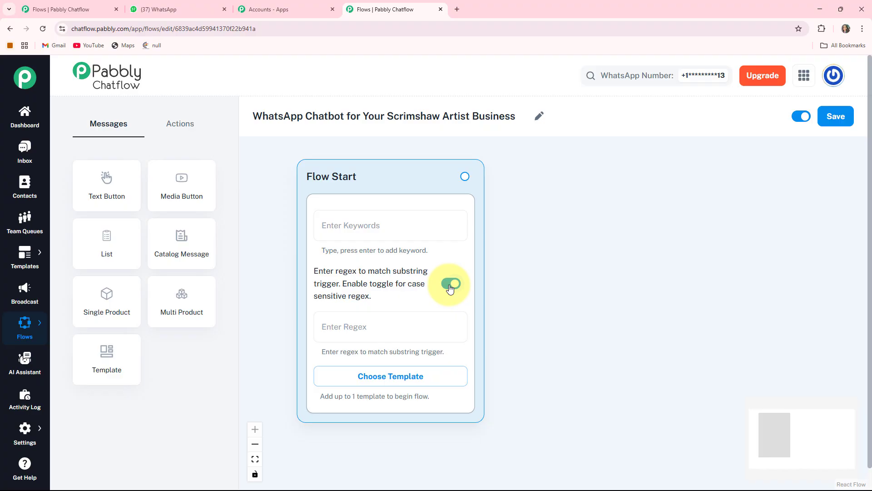
{"action": "left_click", "coordinate": [450, 288]}
{"action": "left_click", "coordinate": [394, 379]}
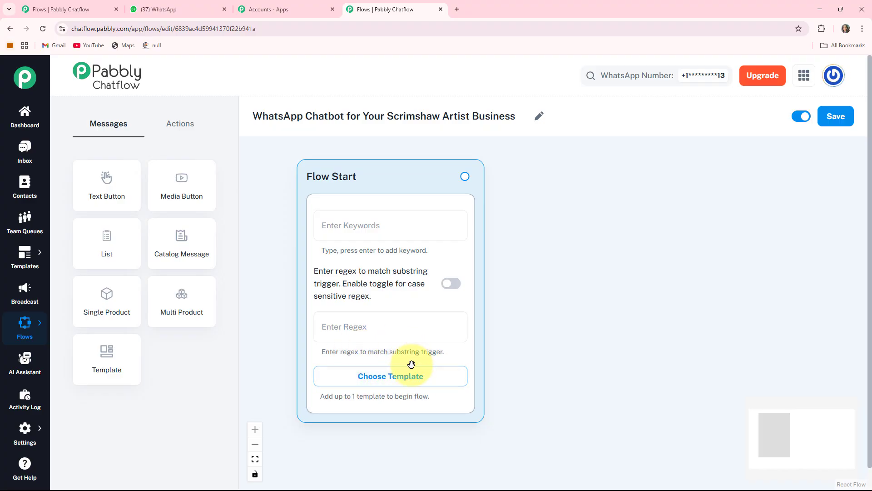
{"action": "left_click", "coordinate": [391, 375]}
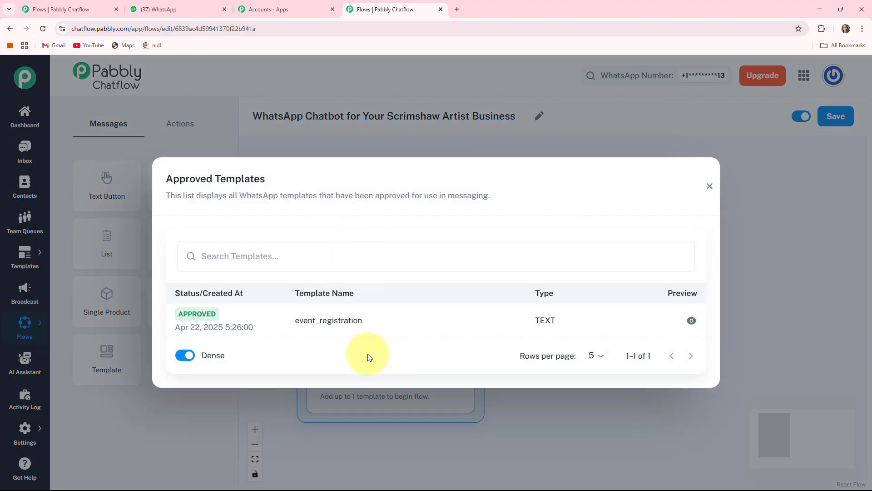
{"action": "key", "text": "Escape"}
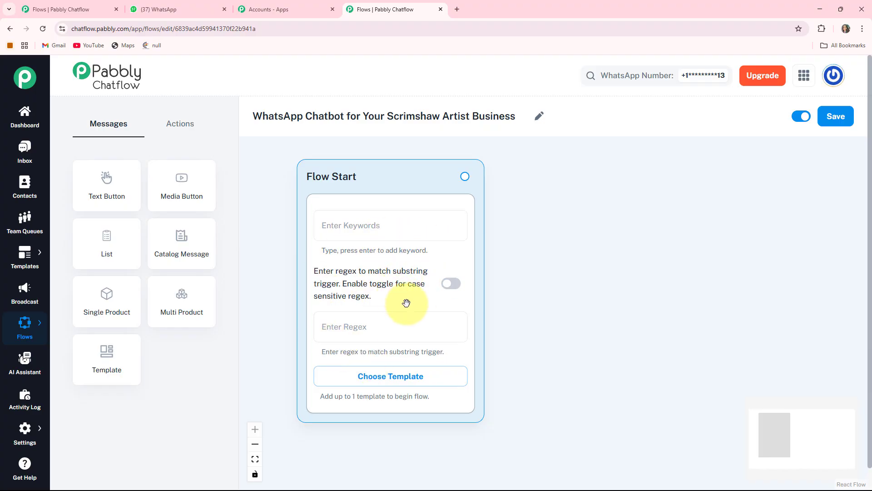
- Set the Flow Start node's regex trigger to [\s\S]+
{"action": "left_click_drag", "start_coordinate": [407, 303], "coordinate": [396, 302]}
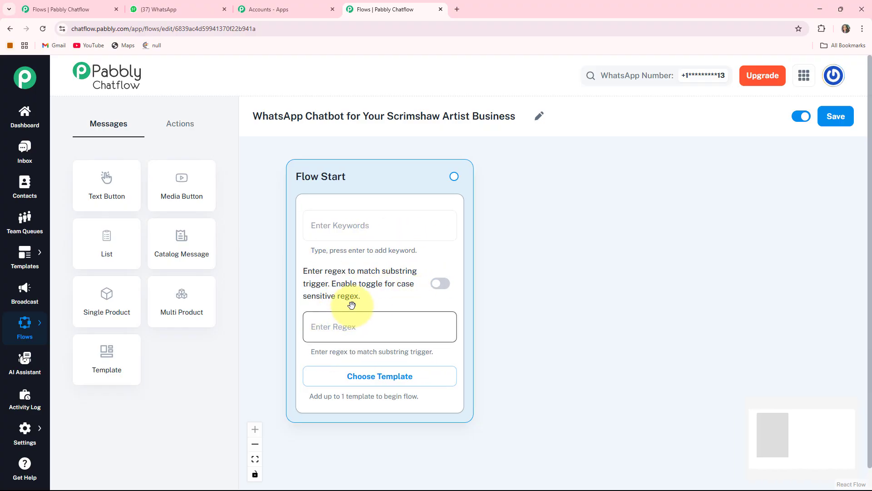
{"action": "left_click", "coordinate": [323, 322]}
{"action": "type", "text": "[\\s\\S]+"}
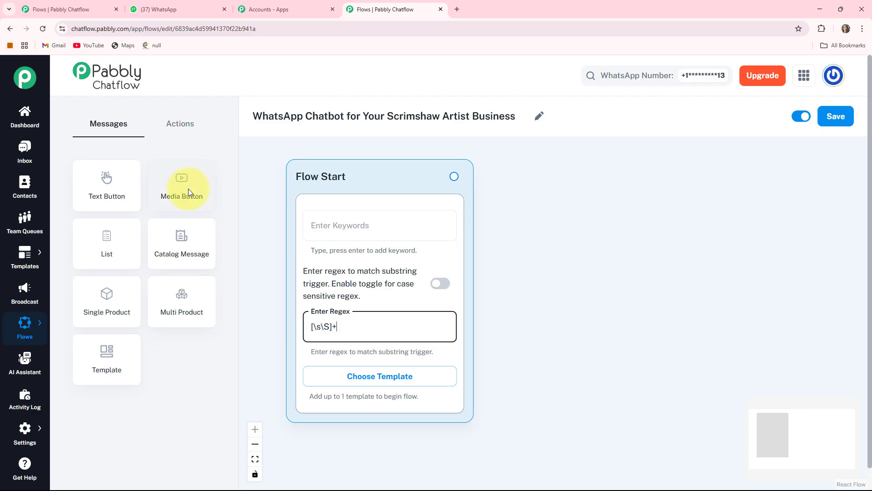
- Add a Media Button message node beside Flow Start, and upload the scrimshaw carving picture to it as Image media
{"action": "left_click_drag", "start_coordinate": [189, 189], "coordinate": [450, 302]}
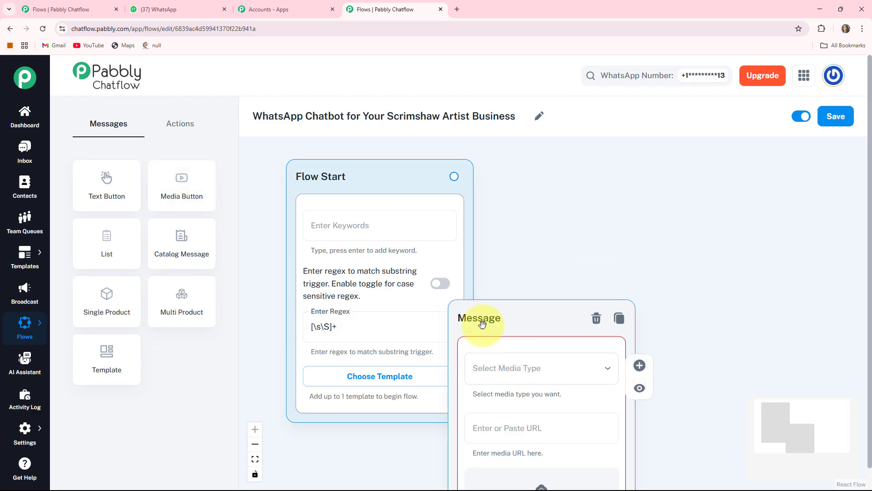
{"action": "left_click_drag", "start_coordinate": [570, 321], "coordinate": [572, 176]}
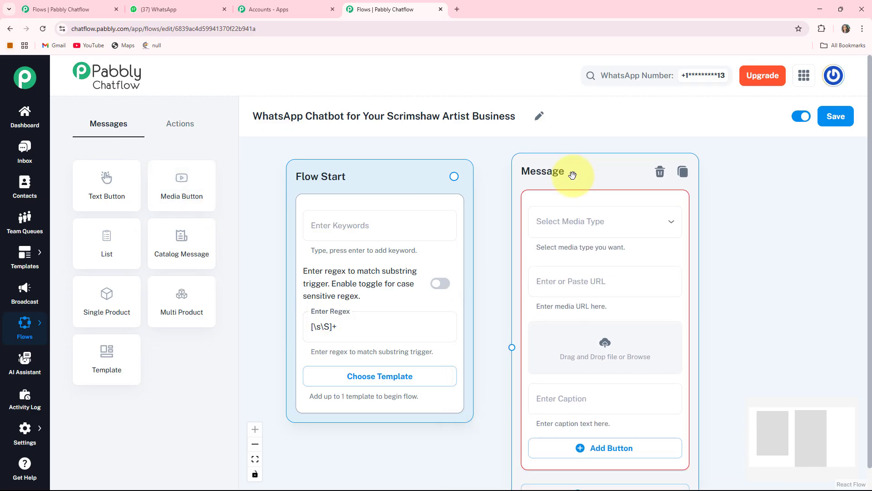
{"action": "left_click_drag", "start_coordinate": [759, 244], "coordinate": [691, 251]}
{"action": "left_click", "coordinate": [528, 233]}
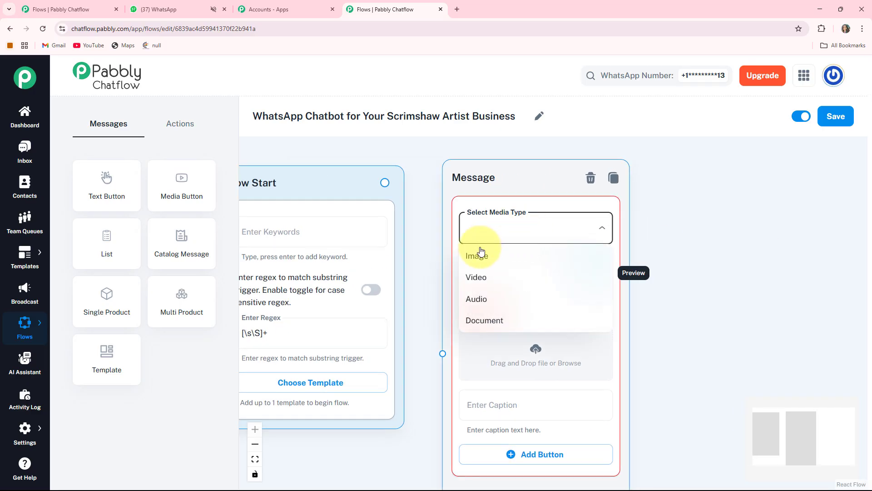
{"action": "left_click", "coordinate": [479, 253]}
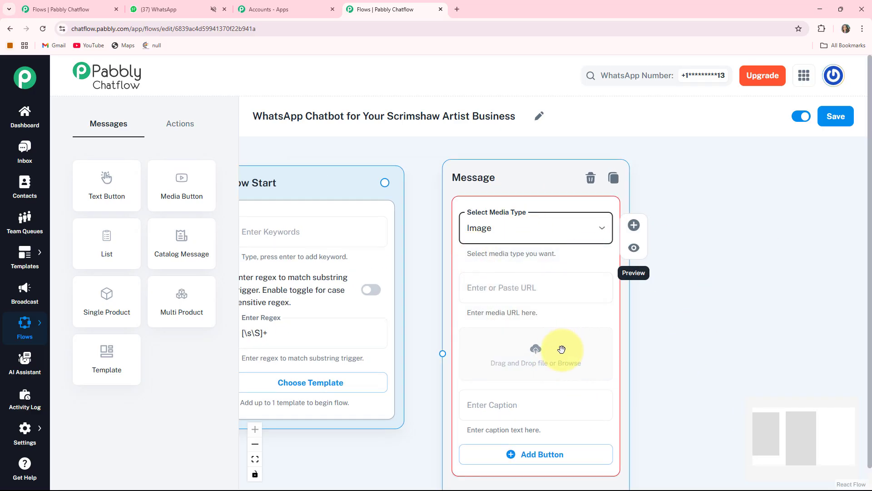
{"action": "left_click", "coordinate": [533, 355]}
{"action": "double_click", "coordinate": [88, 91]}
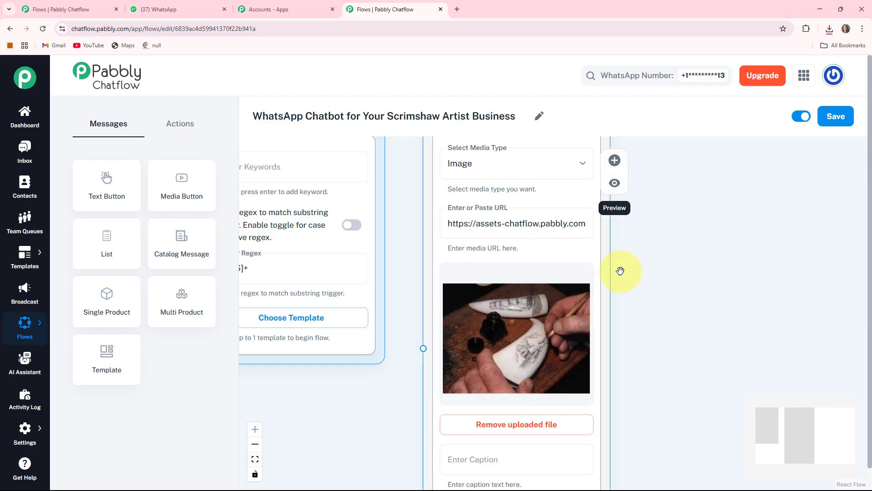
- Add Text + Button content below the image with the message "😊 *Hi There!* Welcome to the Official WhatsApp Account of *Pabbly Scrimshaw Artworks* *How Can I Help You Today?*"
{"action": "left_click_drag", "start_coordinate": [654, 350], "coordinate": [655, 251]}
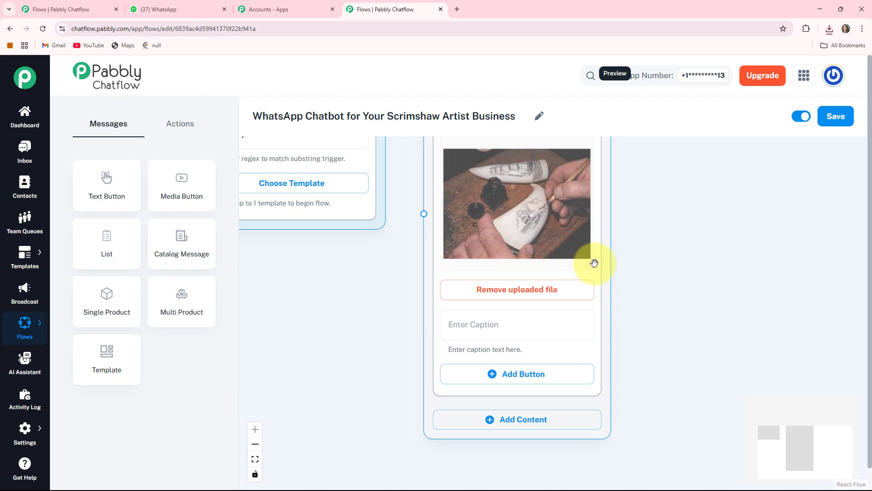
{"action": "left_click", "coordinate": [541, 420]}
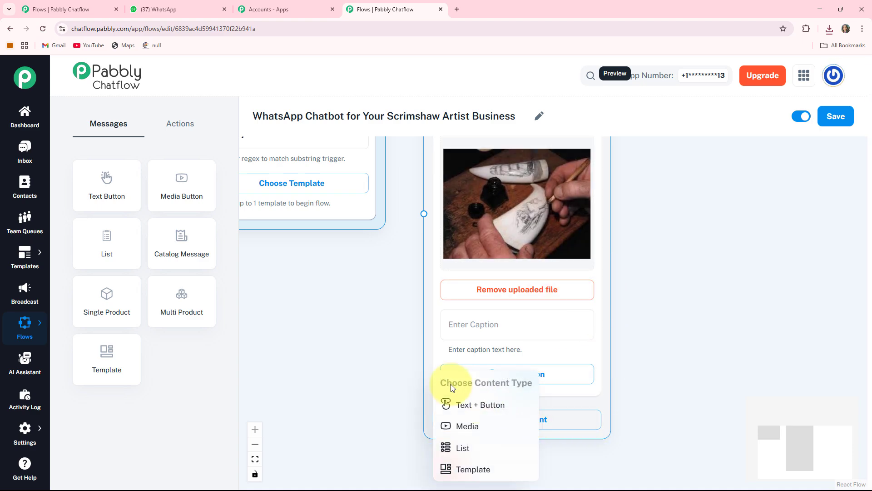
{"action": "left_click", "coordinate": [477, 405]}
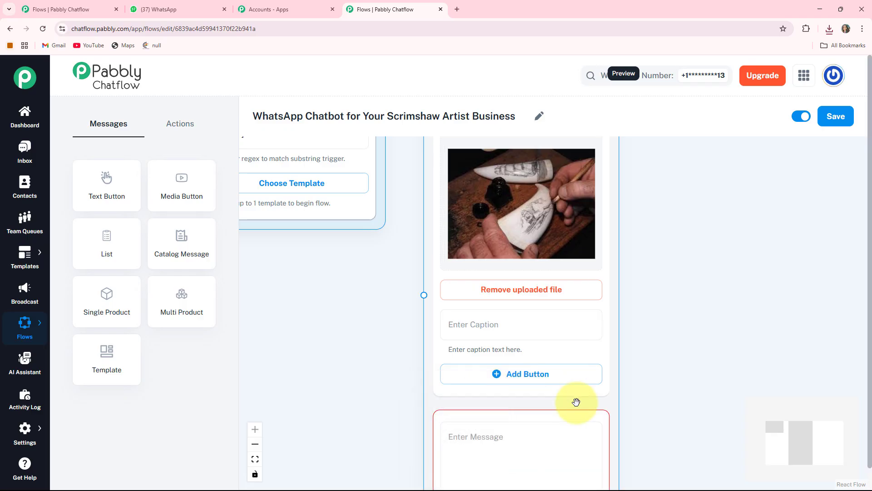
{"action": "scroll", "coordinate": [594, 433], "scroll_direction": "down", "scroll_amount": 2}
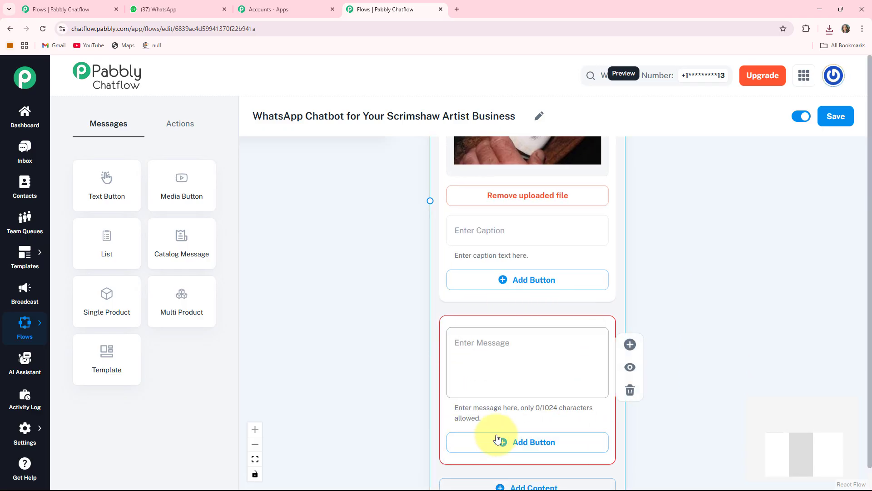
{"action": "left_click_drag", "start_coordinate": [382, 376], "coordinate": [372, 328]}
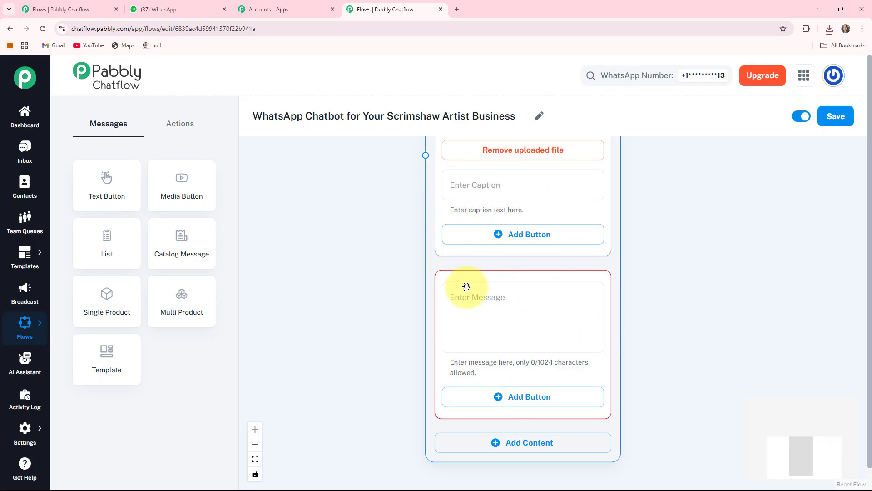
{"action": "left_click", "coordinate": [457, 317]}
{"action": "key", "text": "ctrl+v"}
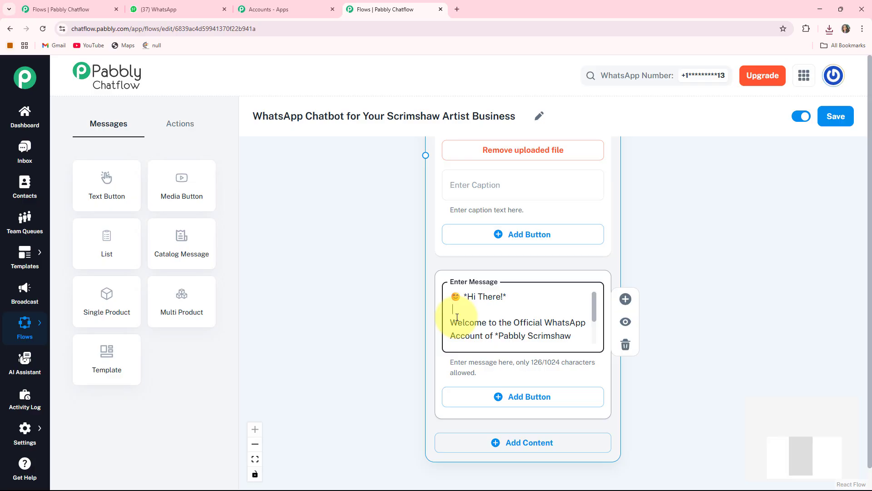
{"action": "key", "text": "Down"}
{"action": "key", "text": "Down"}
{"action": "key", "text": "Down"}
{"action": "key", "text": "Down"}
{"action": "key", "text": "Down"}
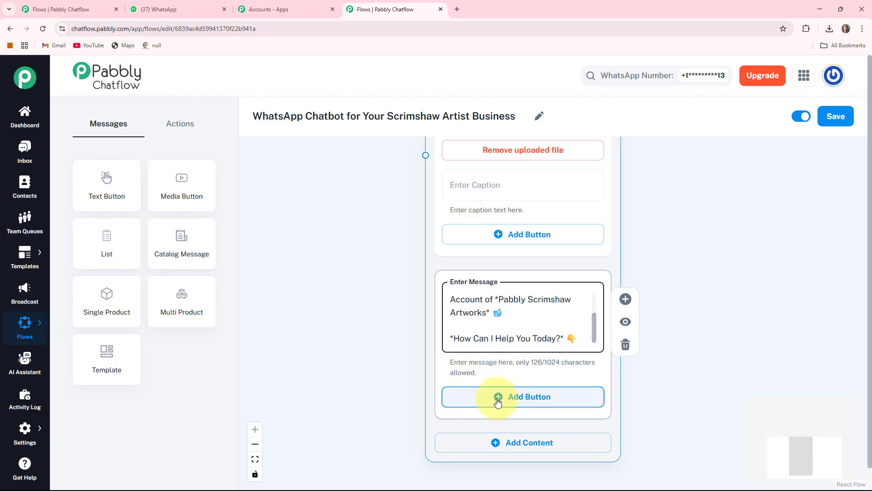
- Add a button with the text "View Artworks 🖼️" to the welcome message
{"action": "left_click", "coordinate": [522, 397]}
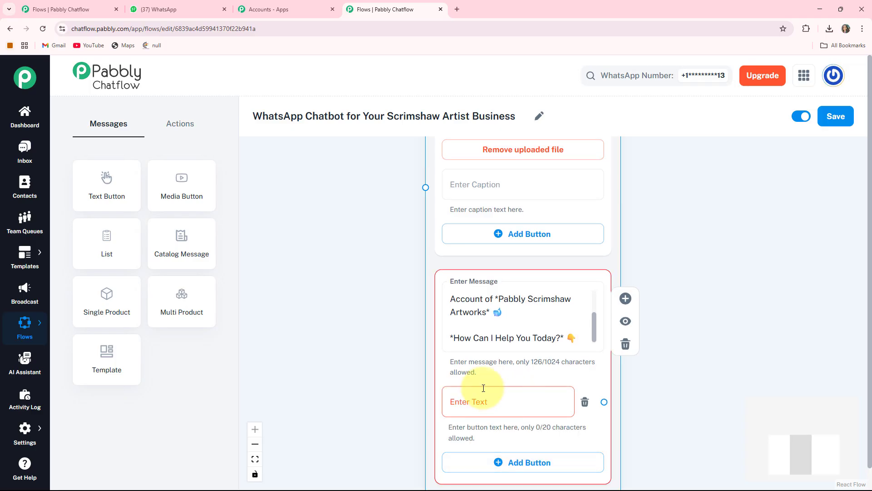
{"action": "left_click_drag", "start_coordinate": [378, 379], "coordinate": [357, 316]}
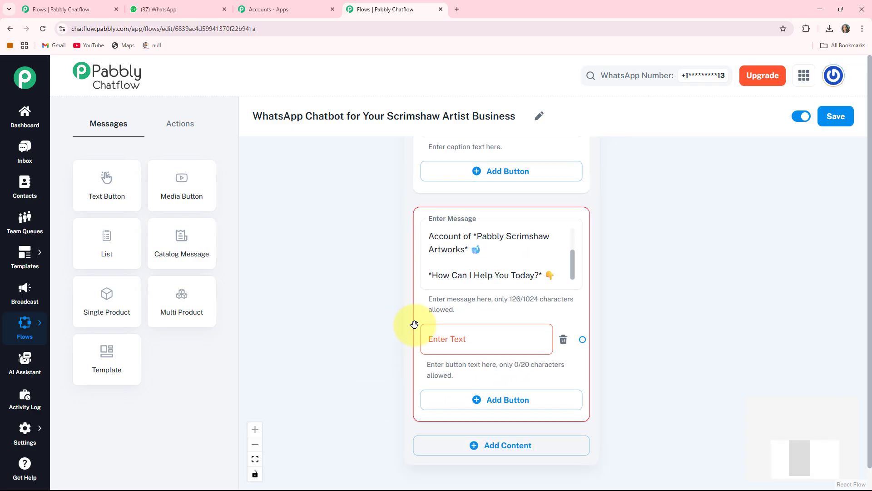
{"action": "left_click", "coordinate": [463, 340]}
{"action": "type", "text": "View Artworks 🖼"}
{"action": "scroll", "coordinate": [636, 379], "scroll_direction": "down", "scroll_amount": 2}
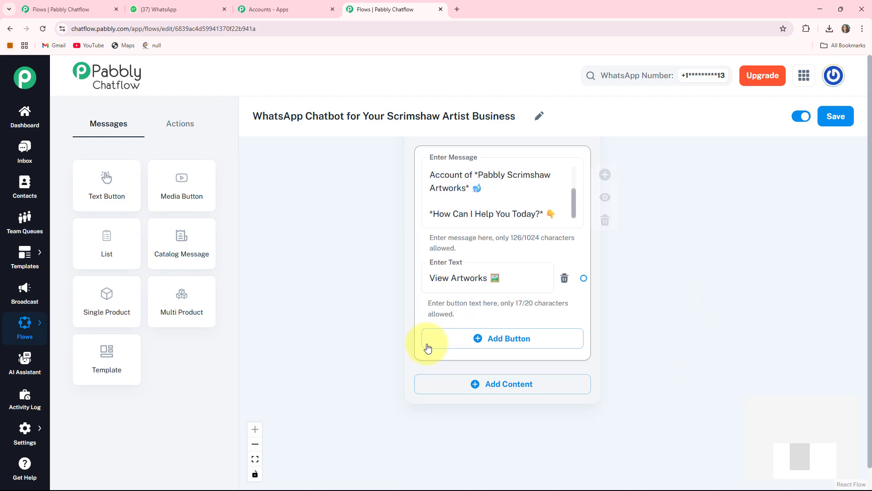
- Add two more buttons to the welcome message with the texts "Custom Order ✏️" and "Track Order 📦"
{"action": "left_click", "coordinate": [490, 344]}
{"action": "left_click", "coordinate": [490, 344]}
{"action": "type", "text": "Custom Order ✏️"}
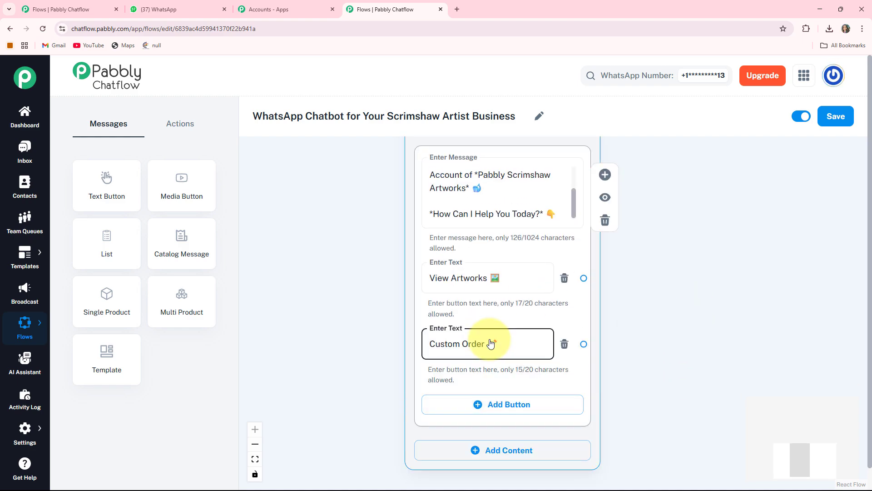
{"action": "scroll", "coordinate": [725, 370], "scroll_direction": "down", "scroll_amount": 2}
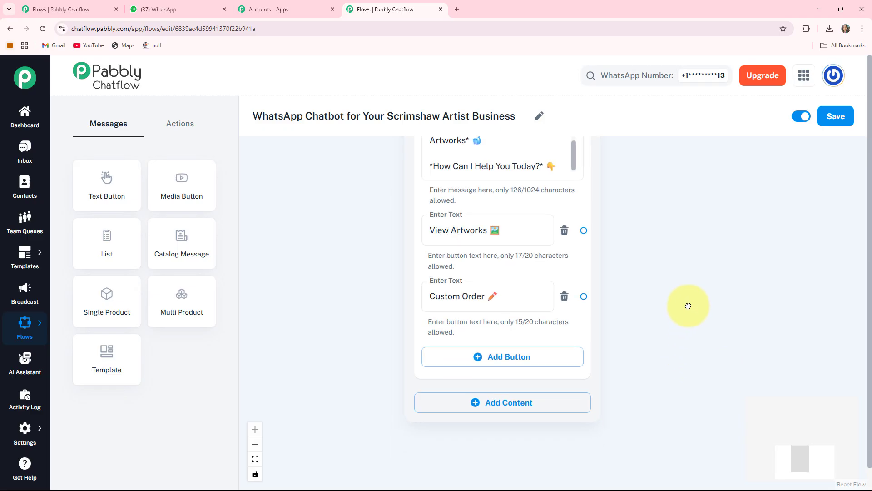
{"action": "left_click", "coordinate": [479, 350]}
{"action": "type", "text": "Track Order 📦"}
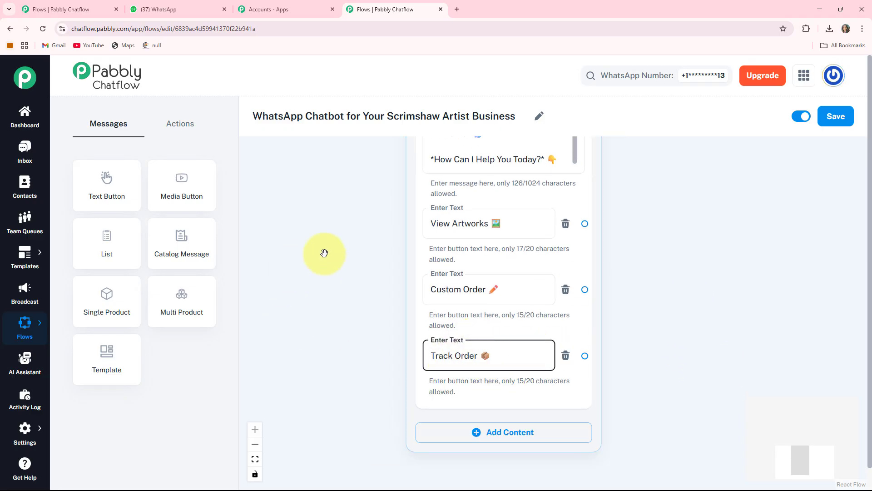
- Reposition the Flow Start node lower beside the welcome message node and connect its output to that message node
{"action": "scroll", "coordinate": [350, 242], "scroll_direction": "down", "scroll_amount": 1}
{"action": "scroll", "coordinate": [349, 241], "scroll_direction": "down", "scroll_amount": 2}
{"action": "left_click_drag", "start_coordinate": [350, 241], "coordinate": [443, 434]}
{"action": "left_click_drag", "start_coordinate": [410, 297], "coordinate": [398, 374]}
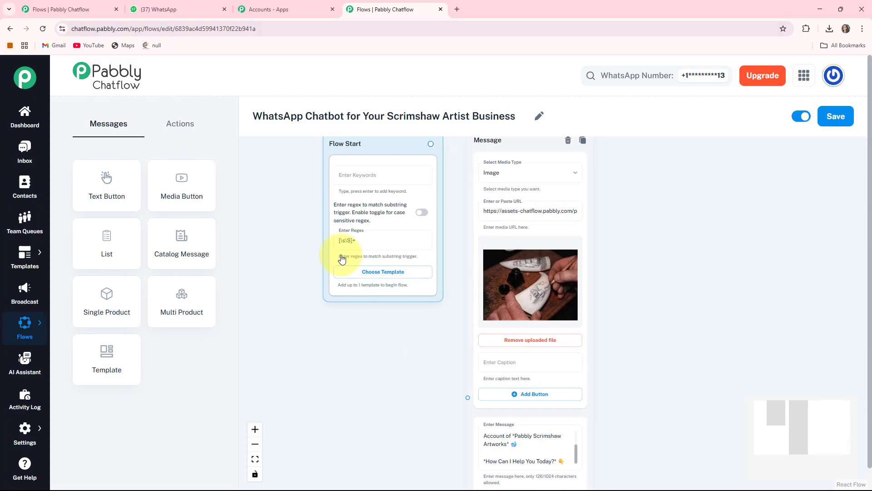
{"action": "left_click_drag", "start_coordinate": [390, 299], "coordinate": [372, 393]}
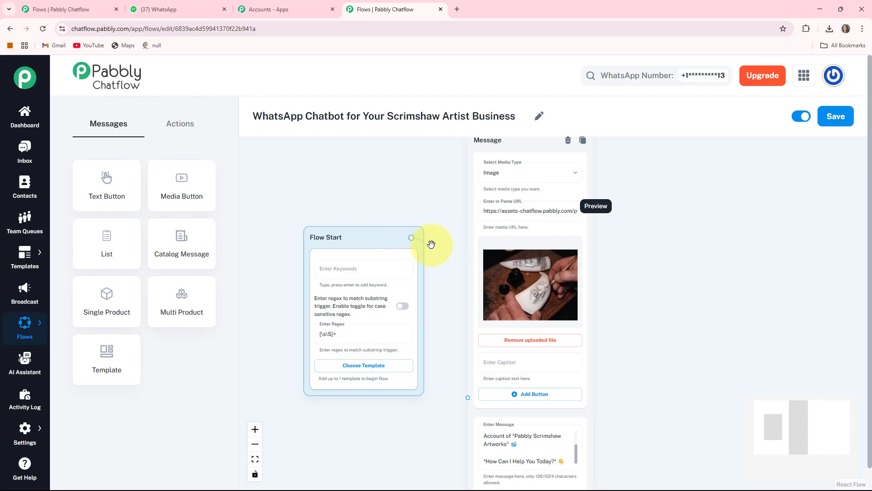
{"action": "mouse_move", "coordinate": [472, 396]}
{"action": "left_mouse_down"}
{"action": "mouse_move", "coordinate": [452, 403]}
{"action": "mouse_move", "coordinate": [468, 398]}
{"action": "left_mouse_up"}
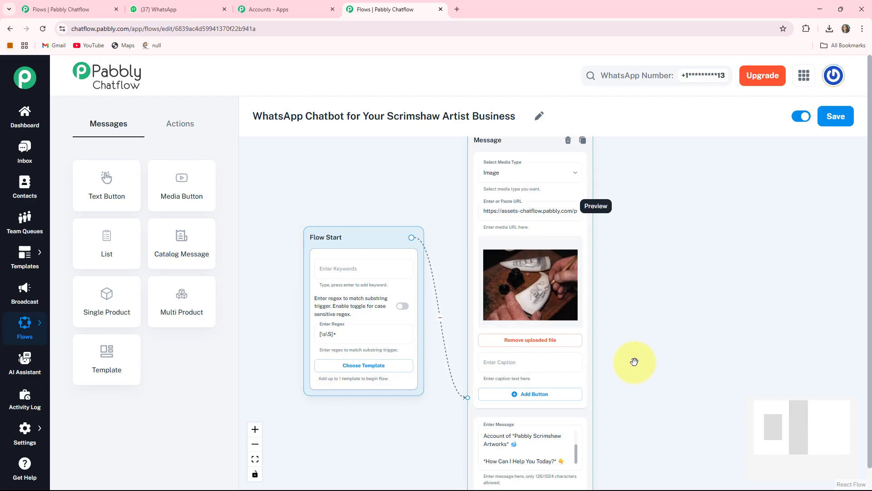
- Create a Text + Button message node connected from the "View Artworks" button of the welcome message
{"action": "left_click_drag", "start_coordinate": [621, 411], "coordinate": [508, 258]}
{"action": "scroll", "coordinate": [550, 389], "scroll_direction": "up", "scroll_amount": 1}
{"action": "left_click_drag", "start_coordinate": [550, 389], "coordinate": [568, 332]}
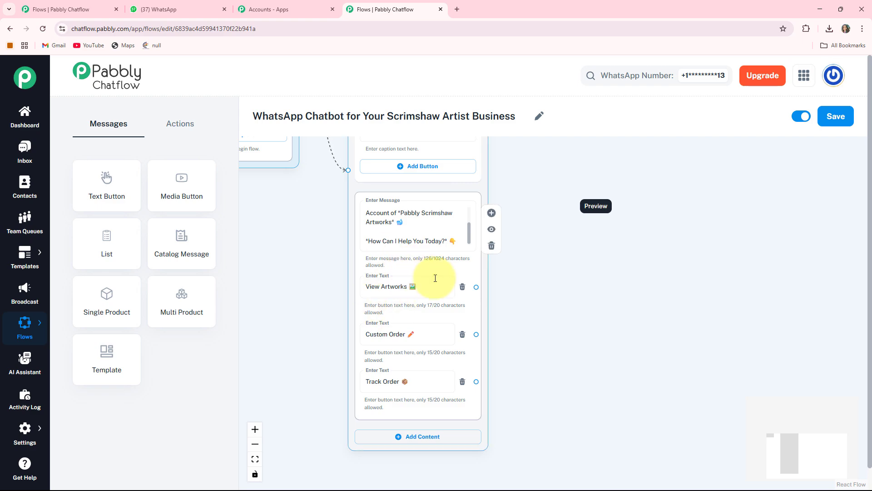
{"action": "left_click_drag", "start_coordinate": [587, 299], "coordinate": [523, 306]}
{"action": "left_click_drag", "start_coordinate": [426, 298], "coordinate": [482, 258]}
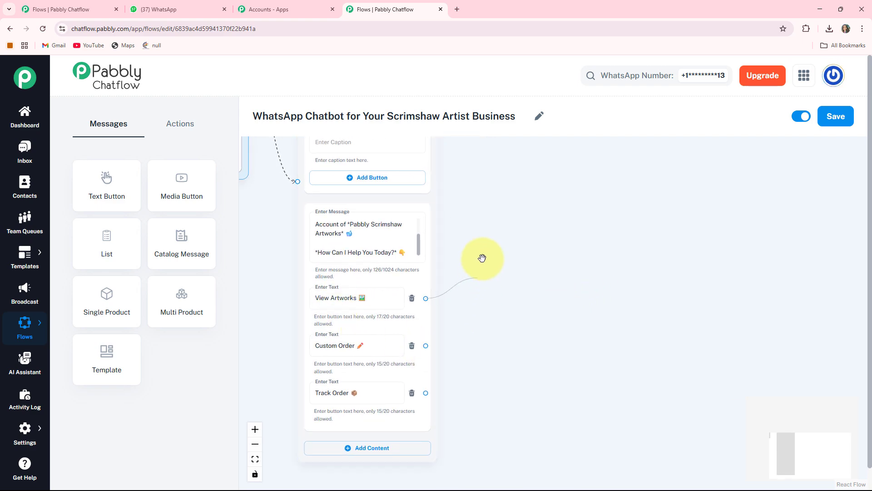
{"action": "left_click_drag", "start_coordinate": [540, 167], "coordinate": [539, 169]}
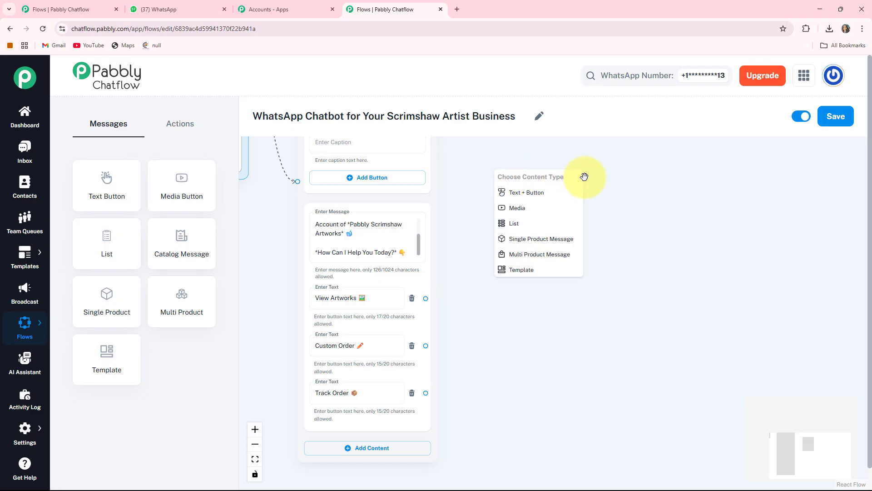
{"action": "left_click", "coordinate": [531, 198]}
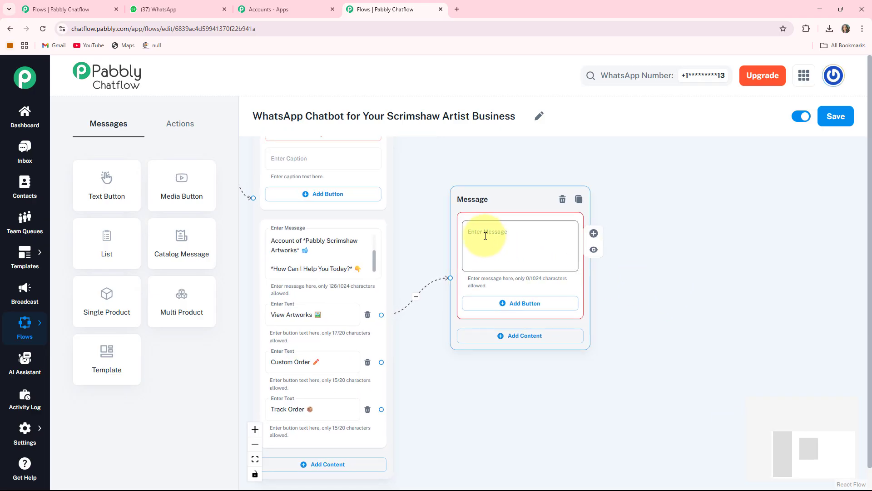
- Enter the "*Featured Scrimshaw Artworks*" message listing Sailing Ship on Bone, Whale Tale Pendant and Antler Compass Design, ending with "Reply with *1, 2,* or *3* to begin"
{"action": "left_click", "coordinate": [486, 235]}
{"action": "key", "text": "ctrl+v"}
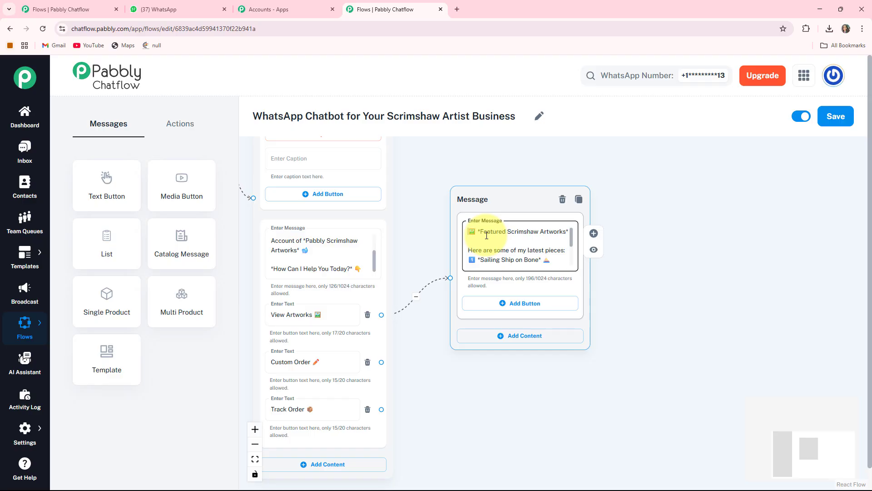
{"action": "scroll", "coordinate": [486, 236], "scroll_direction": "down", "scroll_amount": 1}
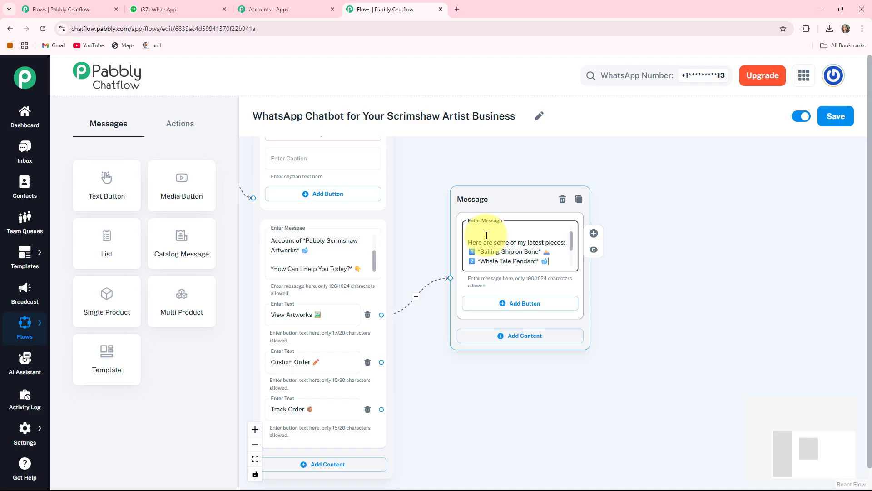
{"action": "scroll", "coordinate": [487, 235], "scroll_direction": "down", "scroll_amount": 1}
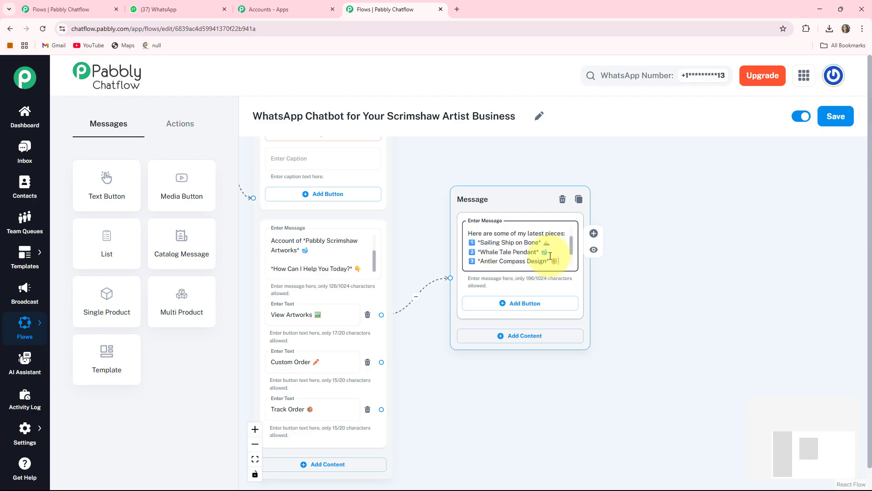
{"action": "scroll", "coordinate": [550, 256], "scroll_direction": "down", "scroll_amount": 2}
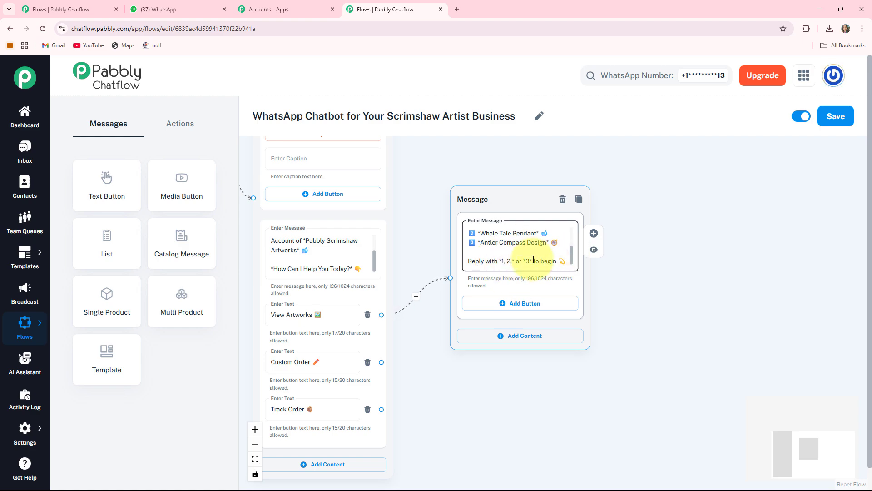
- Add three buttons to the featured artworks message with the texts 1️⃣, 2️⃣ and 3️⃣
{"action": "left_click_drag", "start_coordinate": [649, 311], "coordinate": [626, 266]}
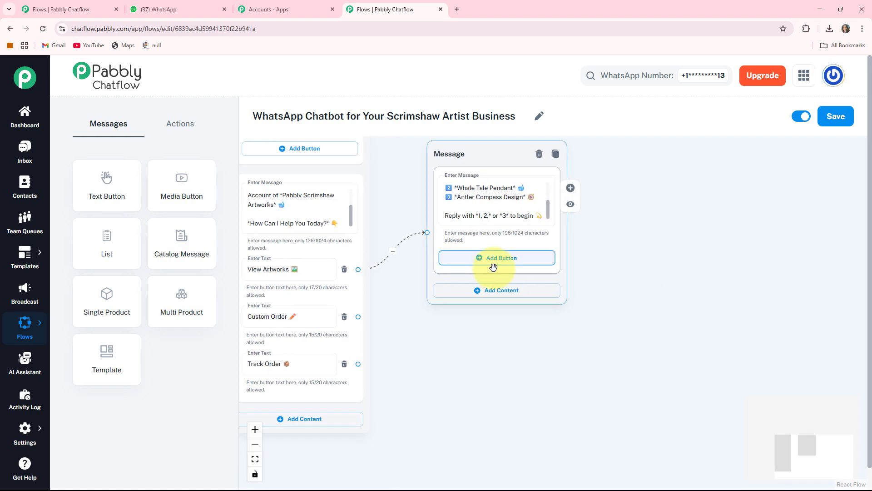
{"action": "left_click", "coordinate": [507, 264]}
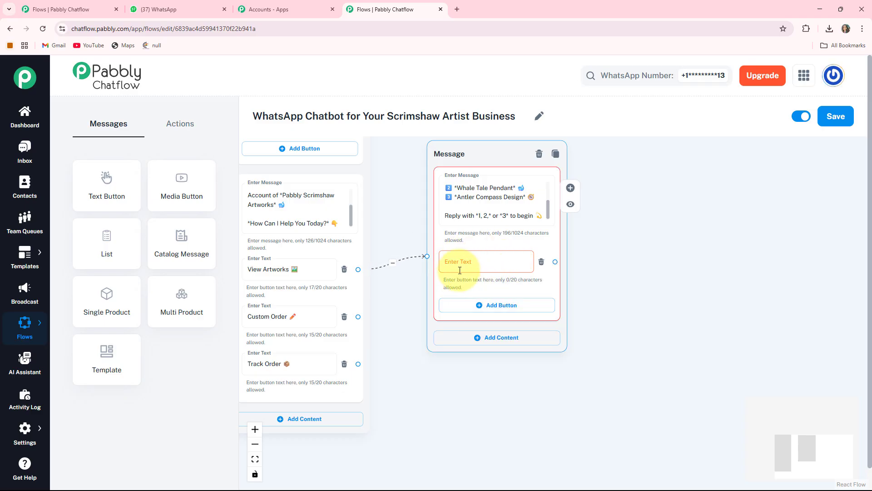
{"action": "left_click", "coordinate": [514, 309]}
{"action": "left_click", "coordinate": [501, 353]}
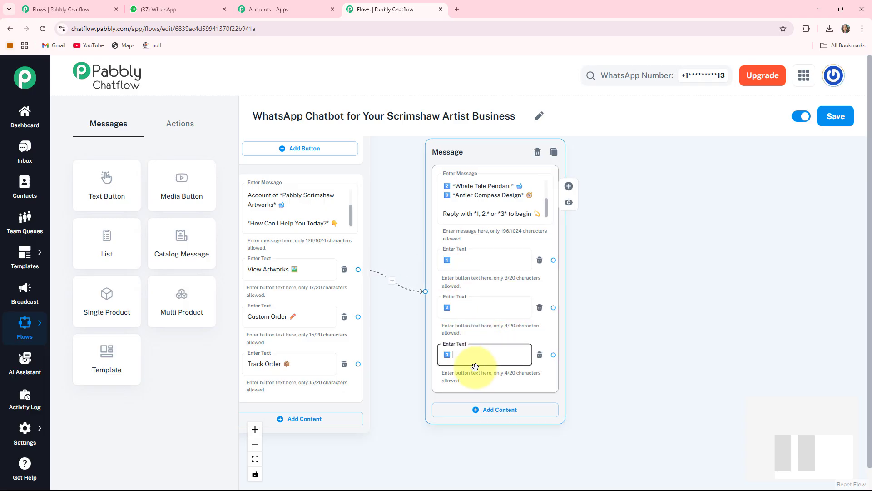
- Create a Text + Button message node connected from the 1️⃣ button of the featured artworks message
{"action": "left_click_drag", "start_coordinate": [682, 313], "coordinate": [576, 312]}
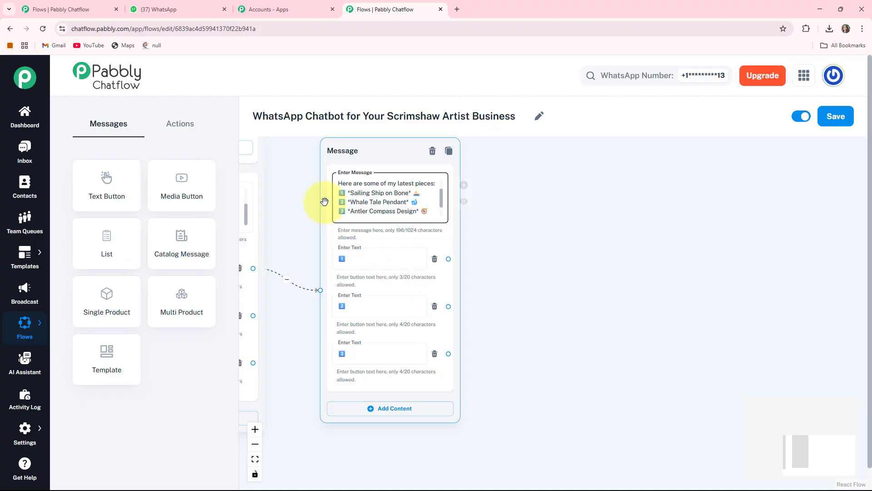
{"action": "left_click", "coordinate": [555, 300]}
{"action": "left_click_drag", "start_coordinate": [555, 300], "coordinate": [515, 297]}
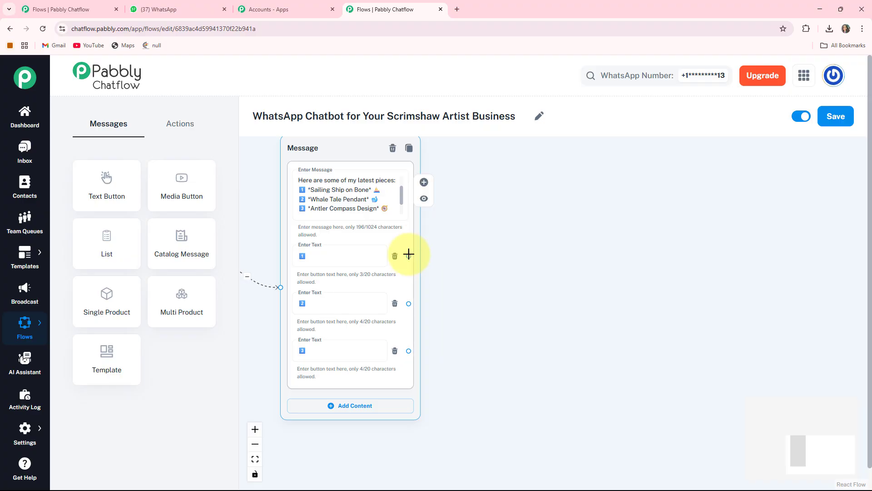
{"action": "left_click_drag", "start_coordinate": [408, 256], "coordinate": [546, 200]}
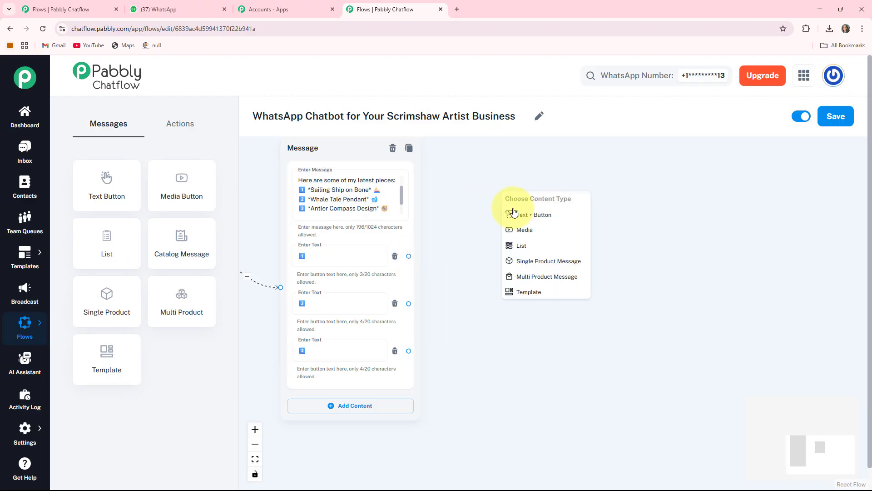
{"action": "left_click", "coordinate": [547, 216]}
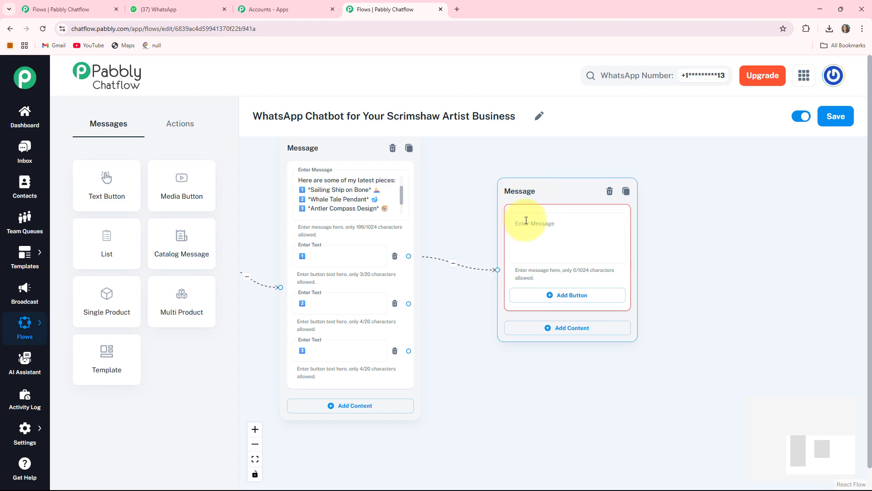
- Set the new node's message to "Great choice! To *Confirm Purchase*, Select *YES* or To go back, select *NO*", preceded by an emoji
{"action": "left_click", "coordinate": [522, 221]}
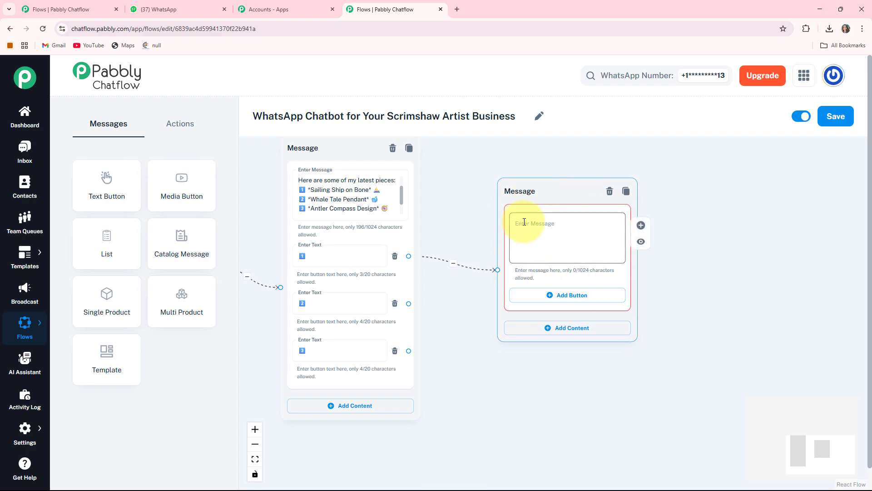
{"action": "key", "text": "ctrl+v"}
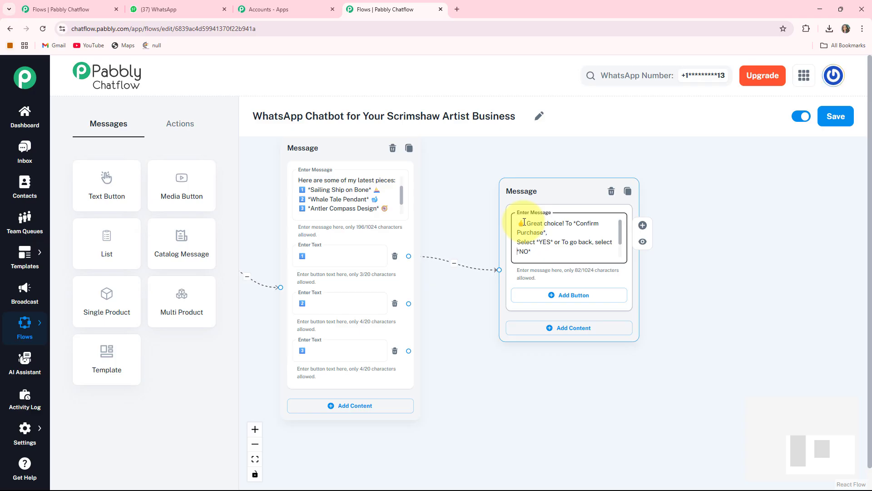
{"action": "key", "text": "Down"}
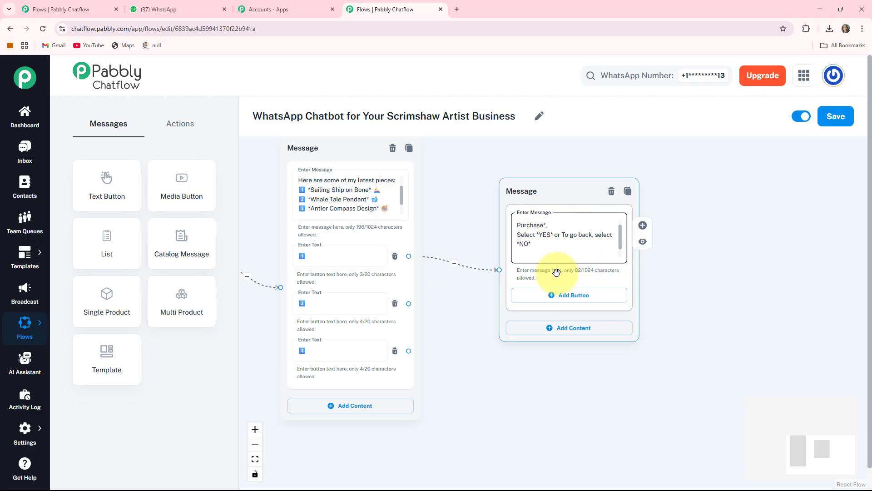
- Add two buttons to the purchase confirmation message with the texts "Yes ✅" and "No ❌"
{"action": "left_click", "coordinate": [557, 300]}
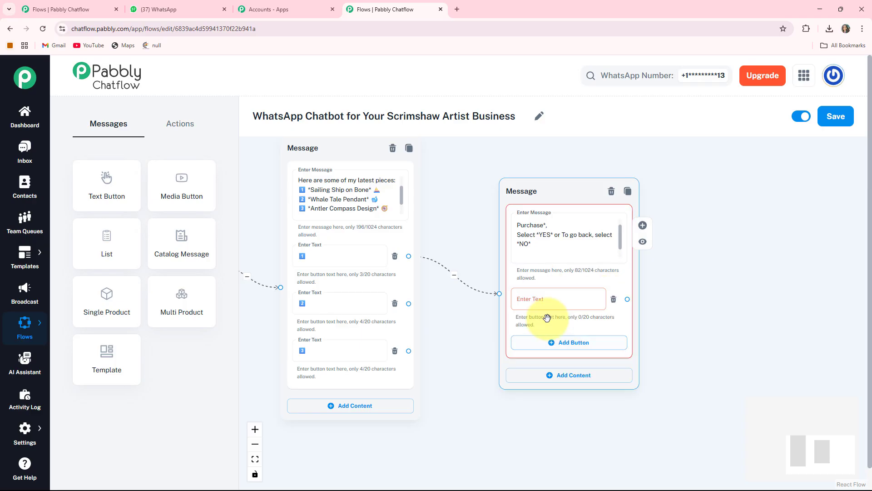
{"action": "left_click", "coordinate": [549, 344]}
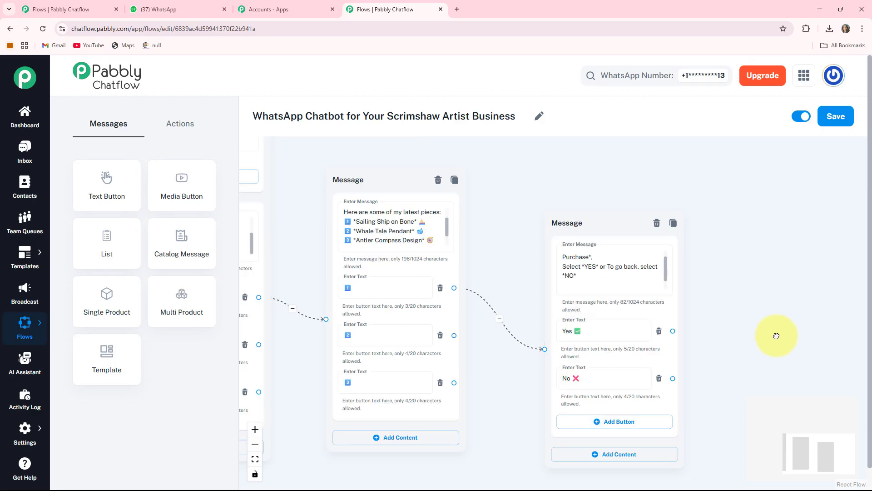
{"action": "left_click_drag", "start_coordinate": [775, 334], "coordinate": [633, 323]}
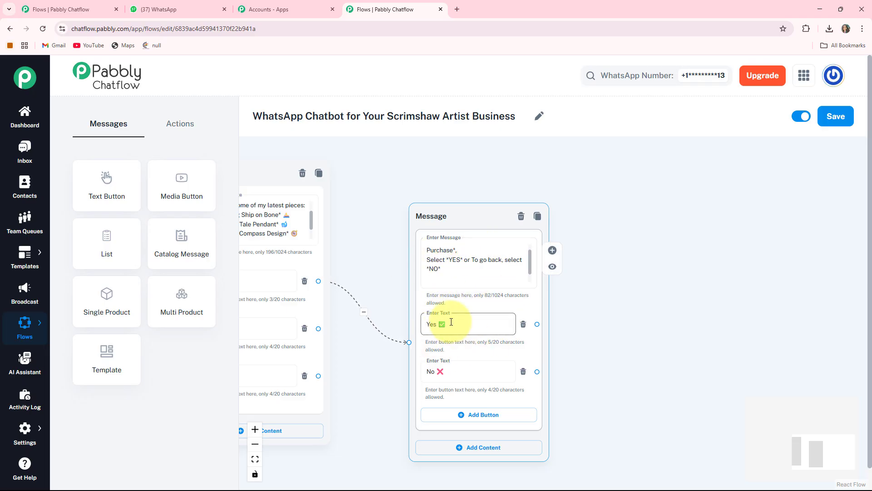
{"action": "left_click_drag", "start_coordinate": [608, 341], "coordinate": [544, 336]}
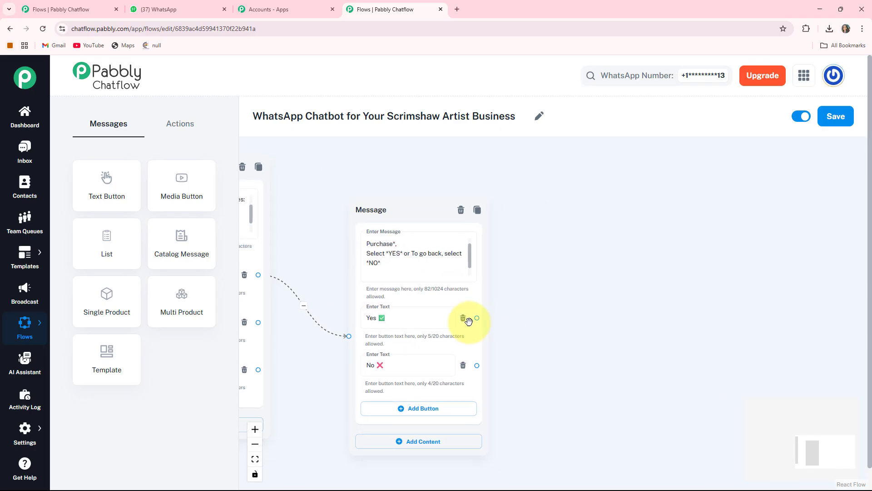
{"action": "left_click_drag", "start_coordinate": [476, 318], "coordinate": [554, 290]}
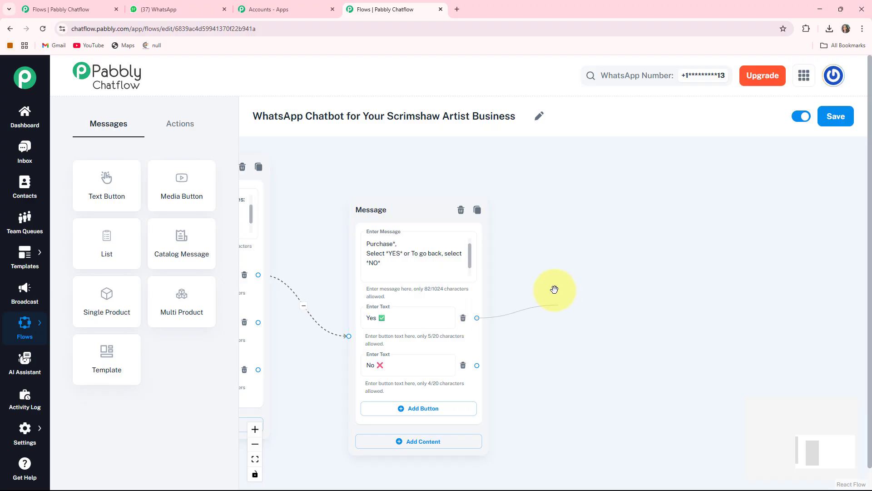
{"action": "left_click_drag", "start_coordinate": [572, 235], "coordinate": [571, 236]}
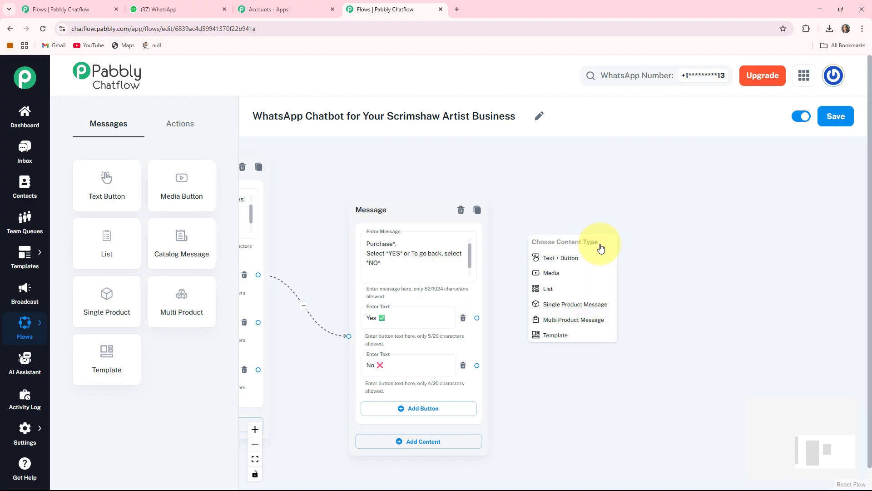
{"action": "left_click", "coordinate": [551, 257]}
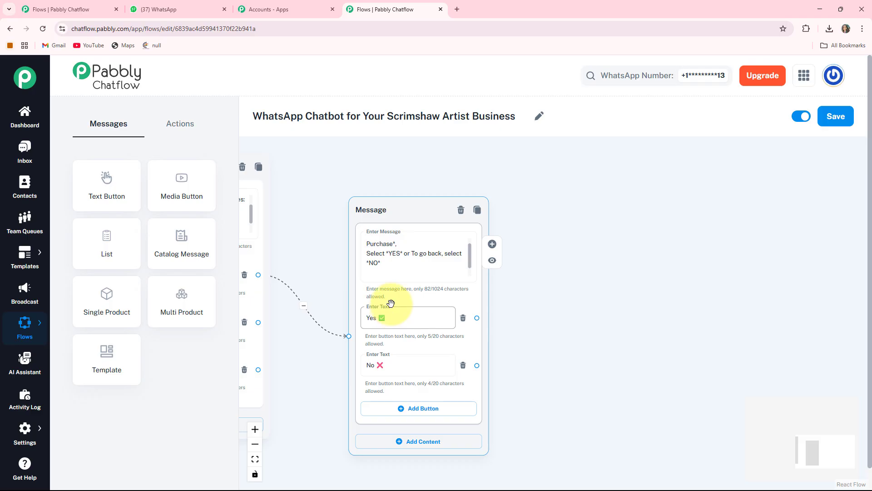
- Add an Ask Question action node to the canvas beside the purchase confirmation message
{"action": "left_click", "coordinate": [188, 129]}
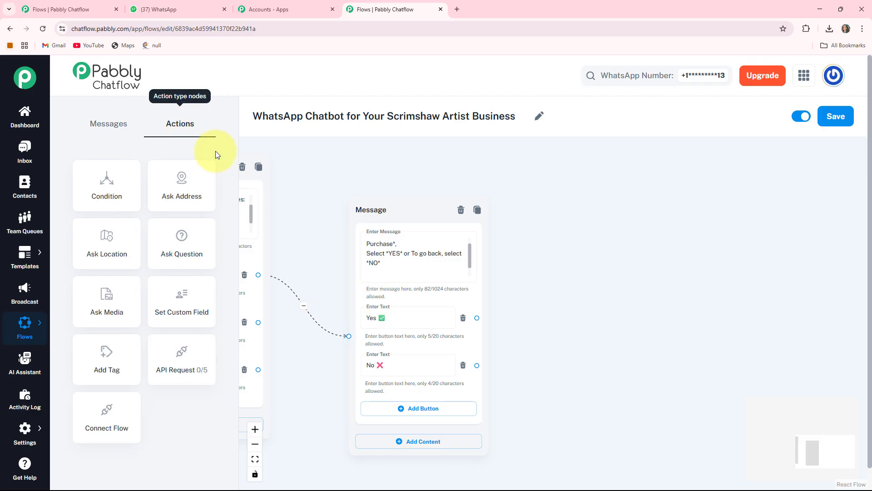
{"action": "left_click", "coordinate": [174, 250]}
{"action": "scroll", "coordinate": [220, 271], "scroll_direction": "down", "scroll_amount": 2}
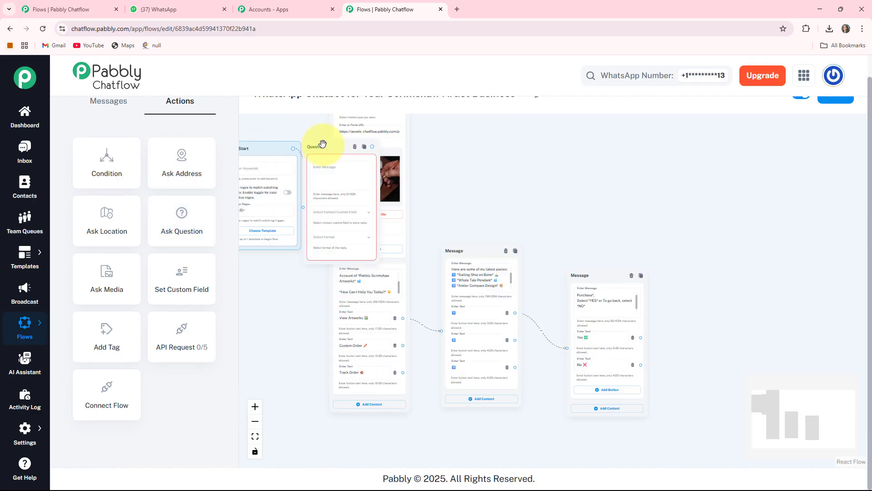
{"action": "left_click_drag", "start_coordinate": [322, 144], "coordinate": [693, 275]}
{"action": "left_click_drag", "start_coordinate": [799, 272], "coordinate": [644, 185]}
{"action": "scroll", "coordinate": [624, 285], "scroll_direction": "up", "scroll_amount": 4}
- Set the question's message to "*To Continue* *Please Provide Your Full Name:* 😊" and store the reply in the FullName contact custom field
{"action": "left_click", "coordinate": [488, 230]}
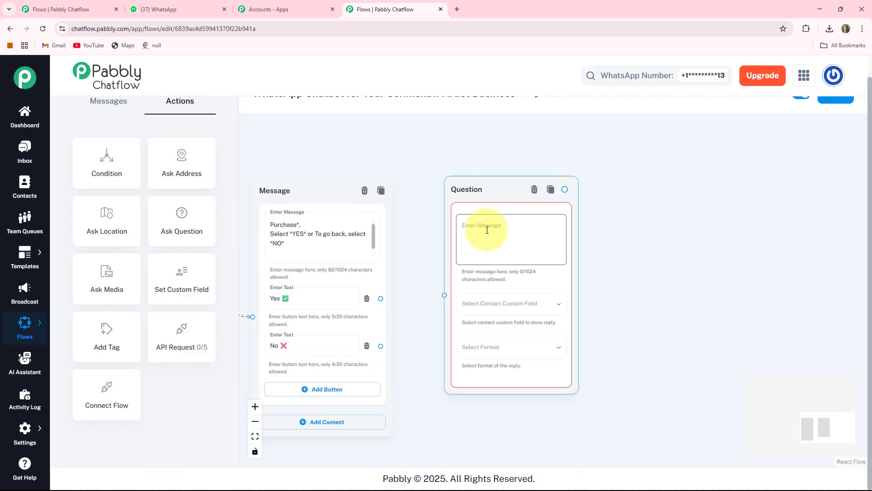
{"action": "type", "text": "*To Continue* *Please Provide Your Full Name:* 😊"}
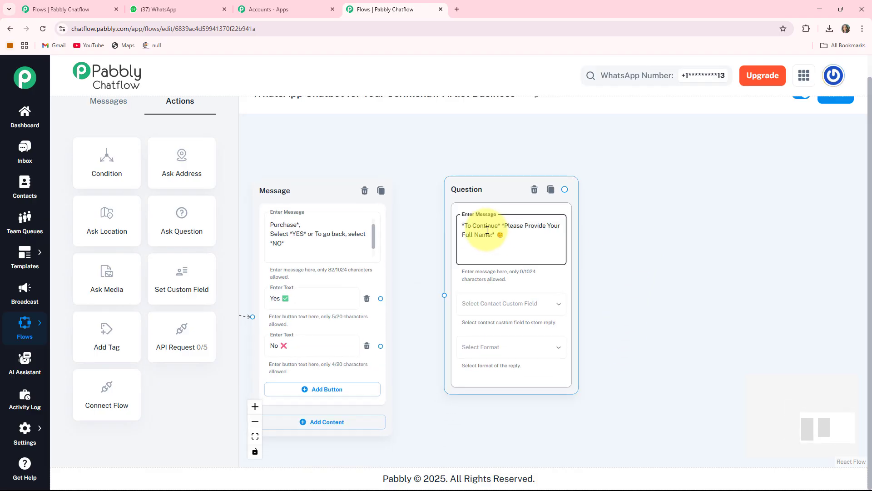
{"action": "left_click", "coordinate": [530, 305]}
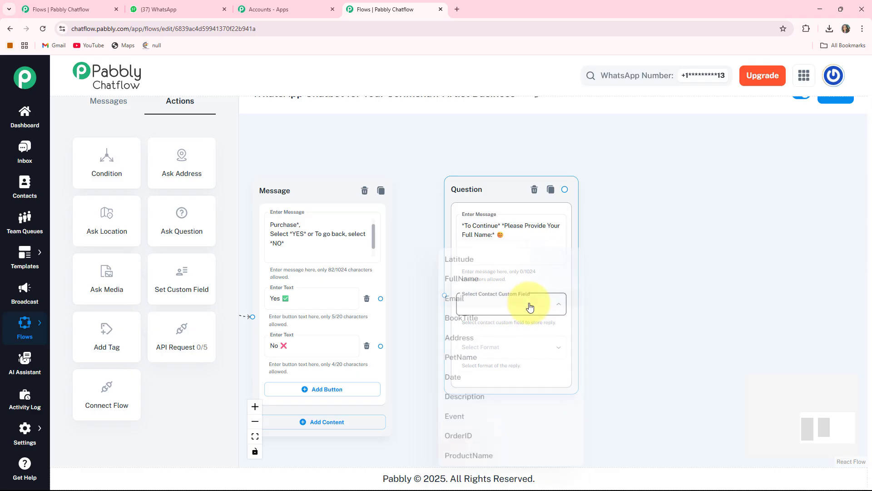
{"action": "left_click", "coordinate": [473, 275]}
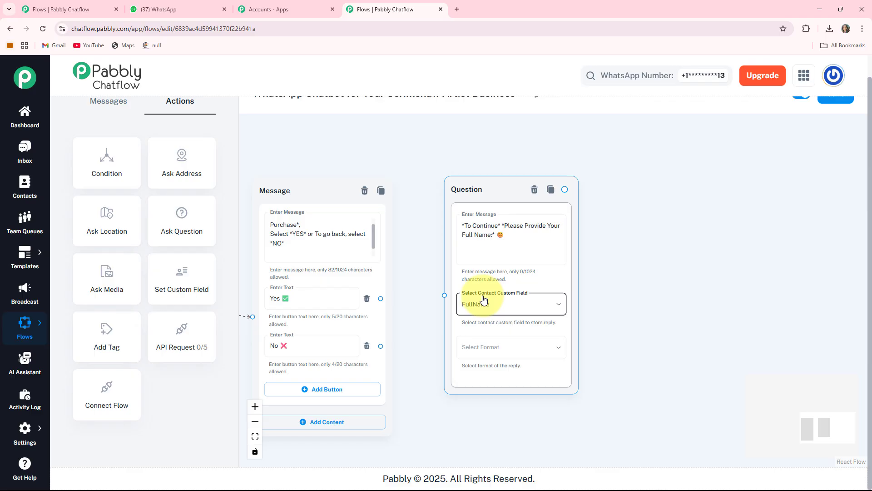
- Set the full-name question's reply format to Text
{"action": "left_click_drag", "start_coordinate": [621, 314], "coordinate": [604, 258]}
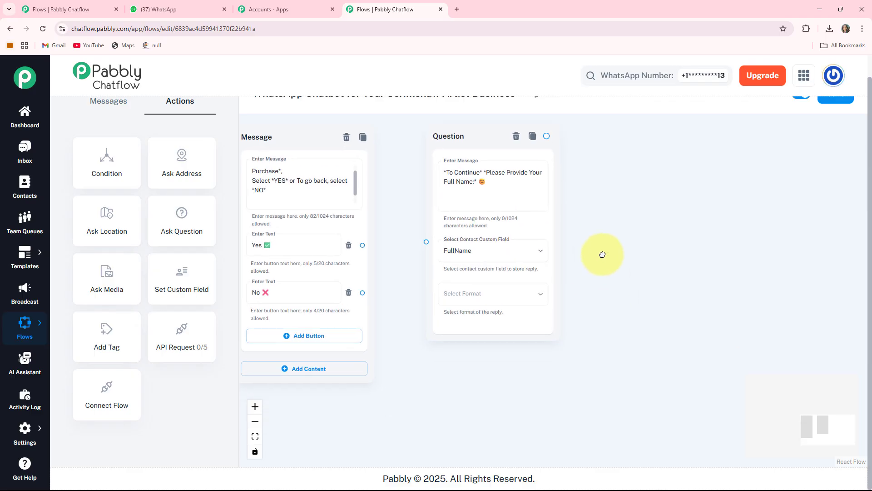
{"action": "left_click", "coordinate": [497, 297]}
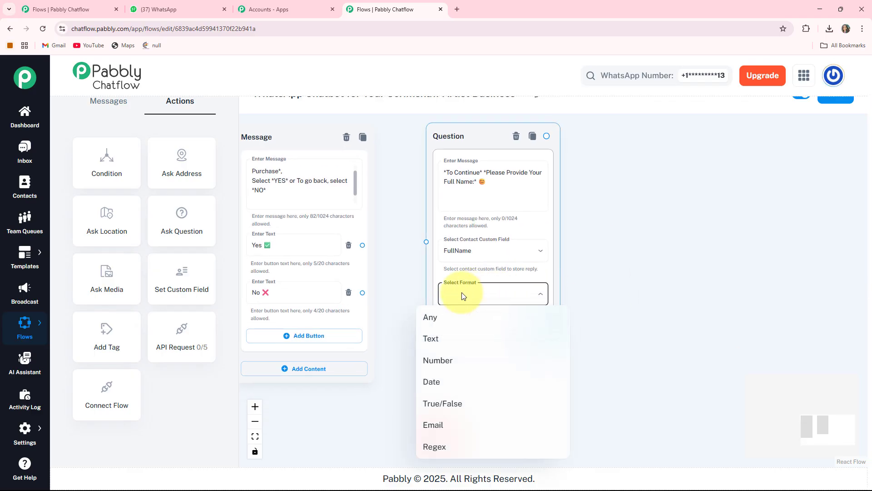
{"action": "left_click", "coordinate": [424, 341]}
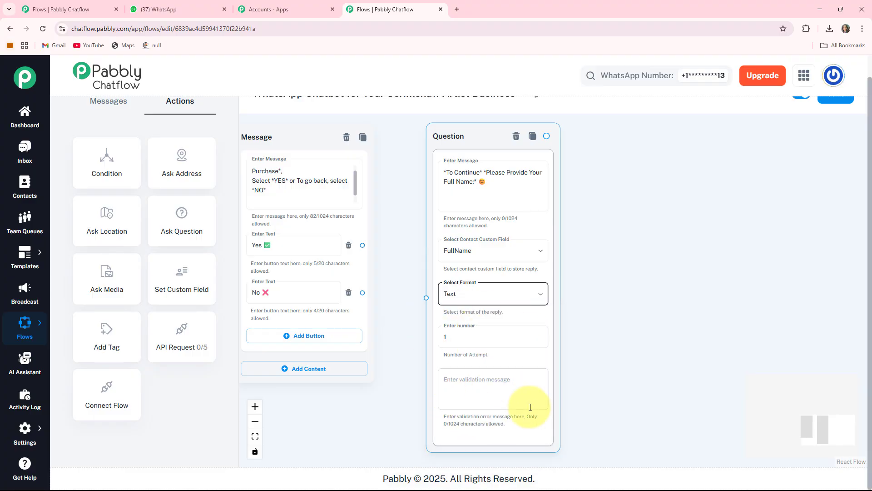
{"action": "left_click", "coordinate": [479, 388]}
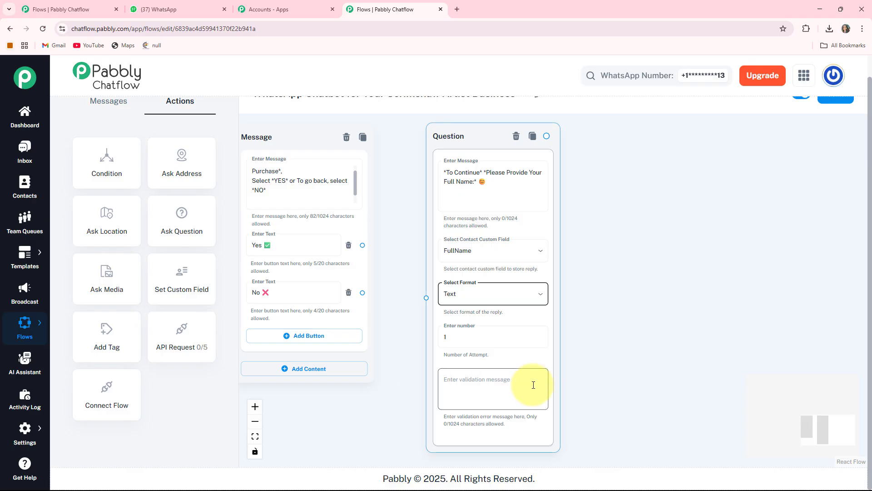
- Connect the "Yes ✅" button of the purchase confirmation message to the full-name question
{"action": "left_click_drag", "start_coordinate": [409, 300], "coordinate": [495, 346]}
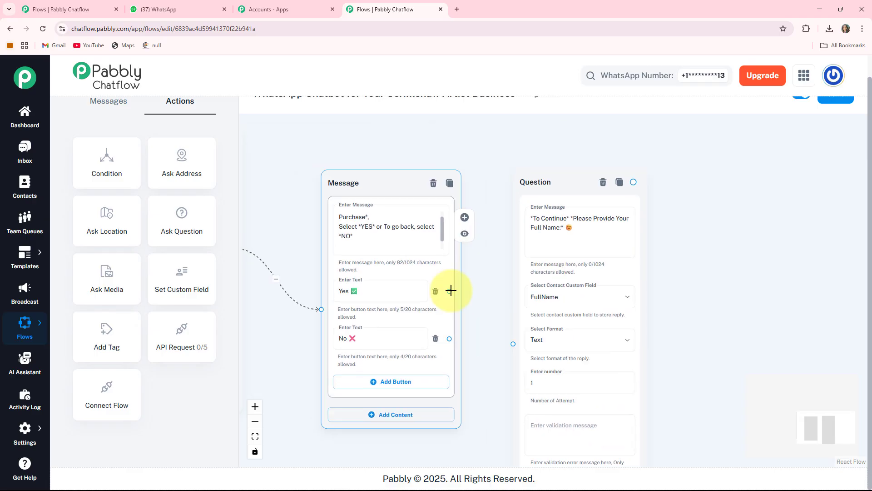
{"action": "left_click_drag", "start_coordinate": [450, 291], "coordinate": [506, 338]}
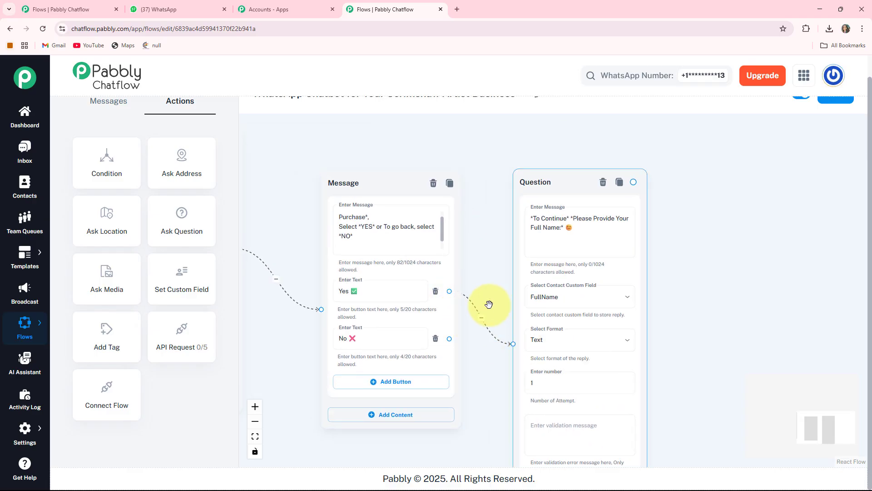
{"action": "left_click_drag", "start_coordinate": [696, 345], "coordinate": [602, 333]}
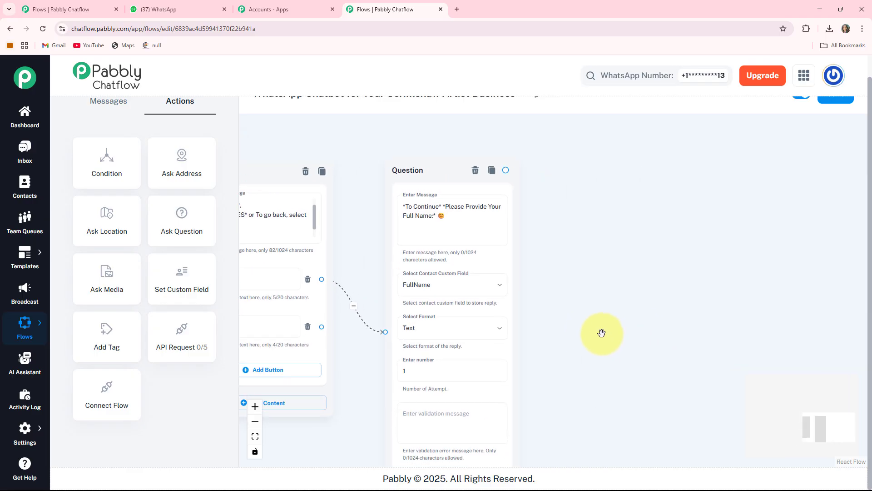
- Add a Text + Button message node linked from the full-name question's output
{"action": "left_click", "coordinate": [403, 170]}
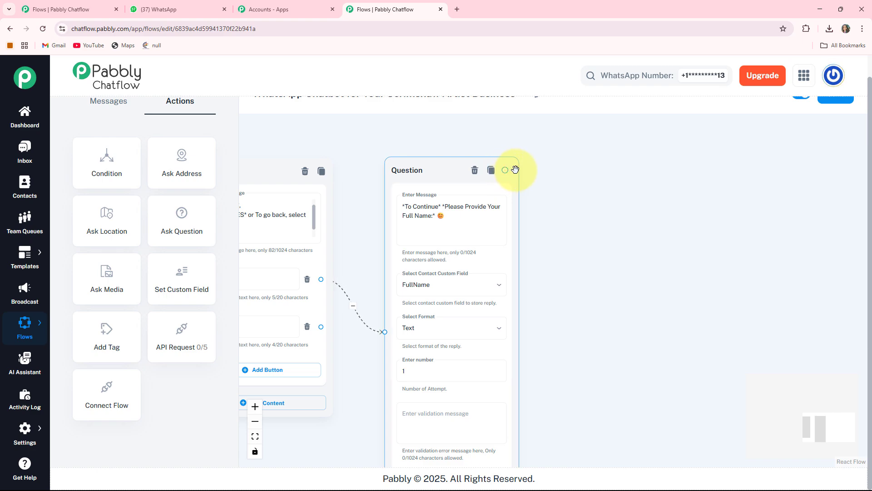
{"action": "left_click_drag", "start_coordinate": [505, 170], "coordinate": [559, 201]}
{"action": "left_click_drag", "start_coordinate": [569, 258], "coordinate": [574, 258]}
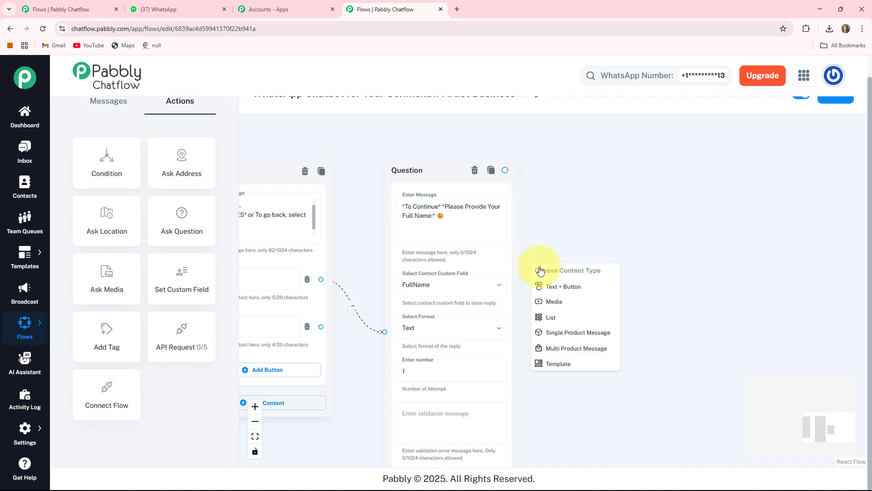
{"action": "left_click", "coordinate": [564, 286]}
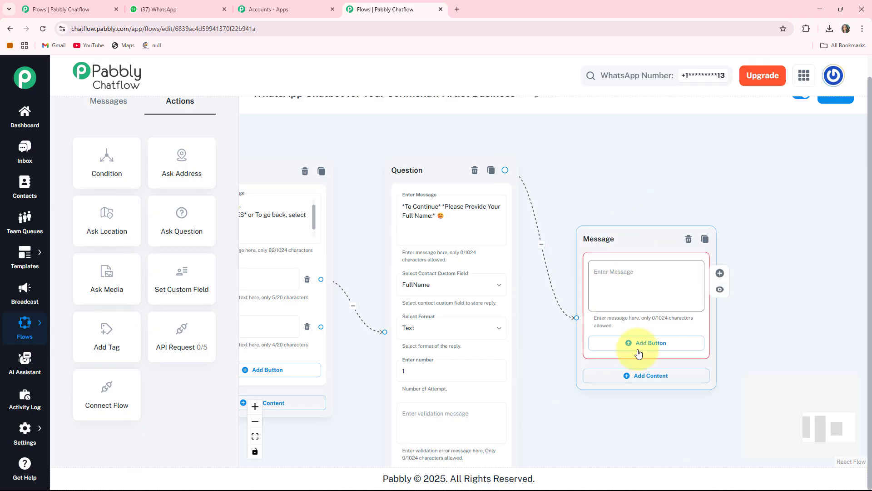
- Set the new message to "🎉 *Thank You, $FullName!* *Your order is confirmed.* We'll update you as soon as it ships.", ending with two emojis
{"action": "left_click_drag", "start_coordinate": [775, 346], "coordinate": [724, 353]}
{"action": "left_click", "coordinate": [564, 274]}
{"action": "scroll", "coordinate": [564, 274], "scroll_direction": "up", "scroll_amount": 3}
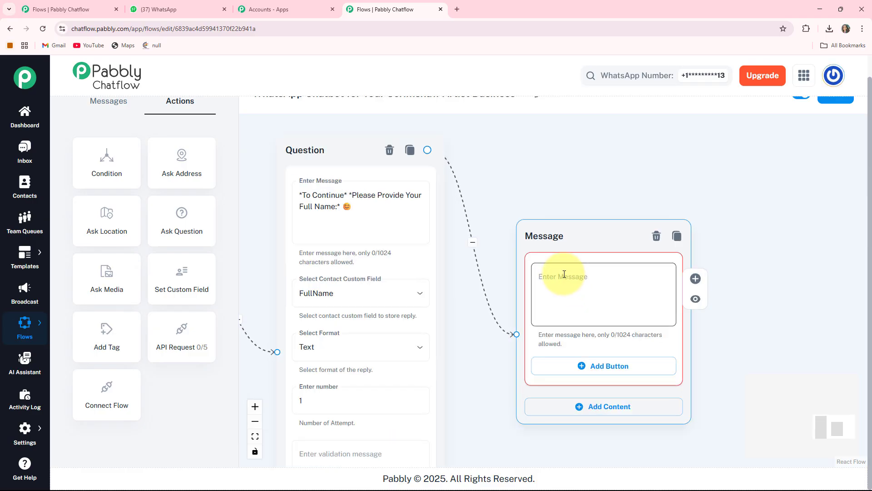
{"action": "type", "text": "🎉 *Thank You, $FullName!* *Your order is confirmed.* We'll update you as soon as it ships. 🙌 🚚"}
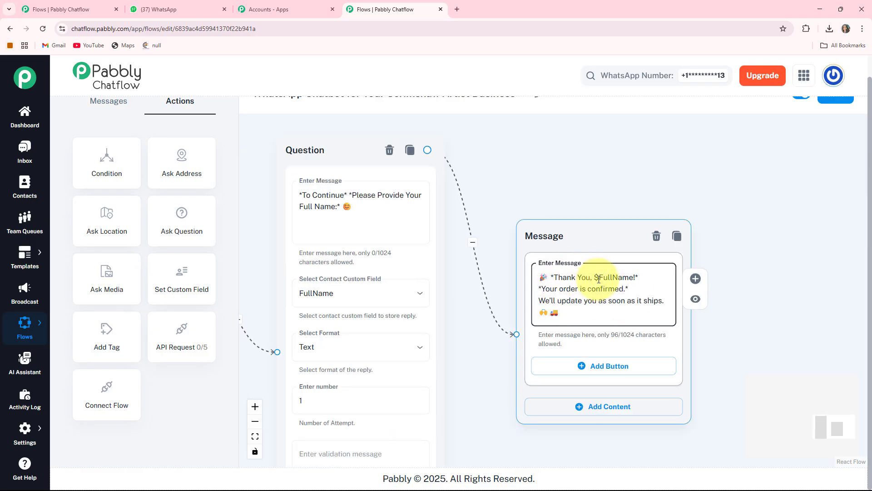
{"action": "scroll", "coordinate": [599, 280], "scroll_direction": "up", "scroll_amount": 1}
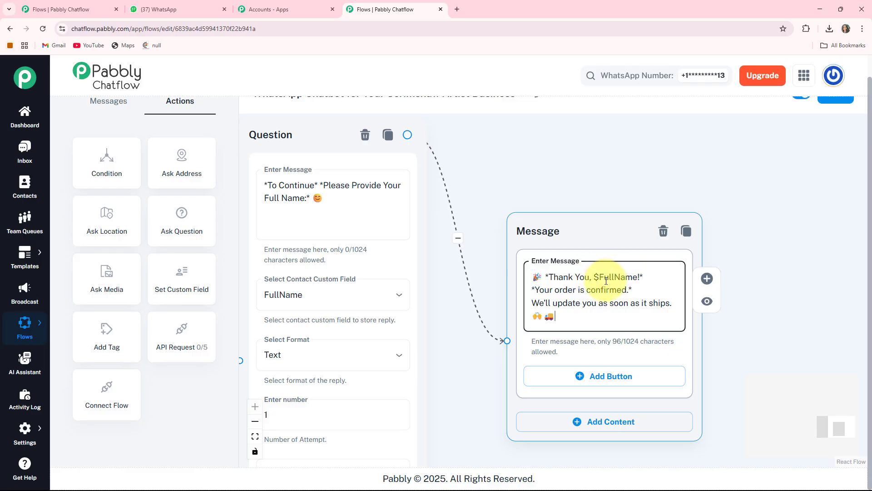
{"action": "scroll", "coordinate": [606, 281], "scroll_direction": "down", "scroll_amount": 1}
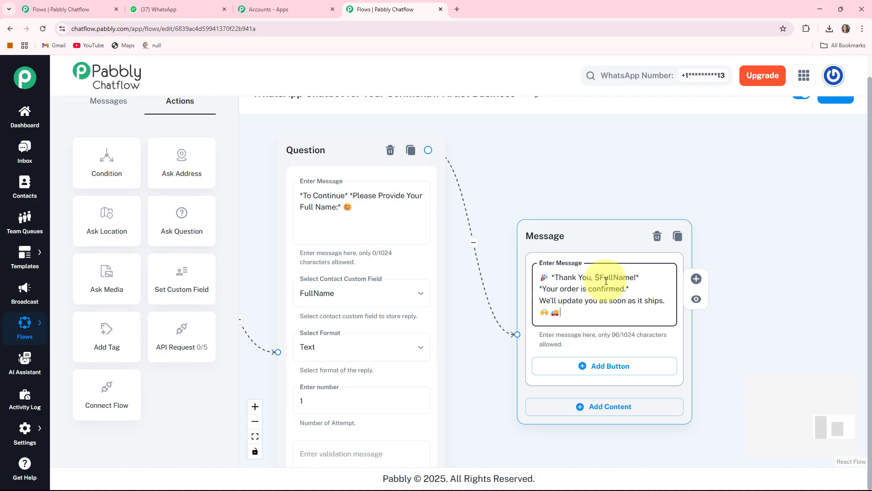
{"action": "scroll", "coordinate": [606, 280], "scroll_direction": "up", "scroll_amount": 1}
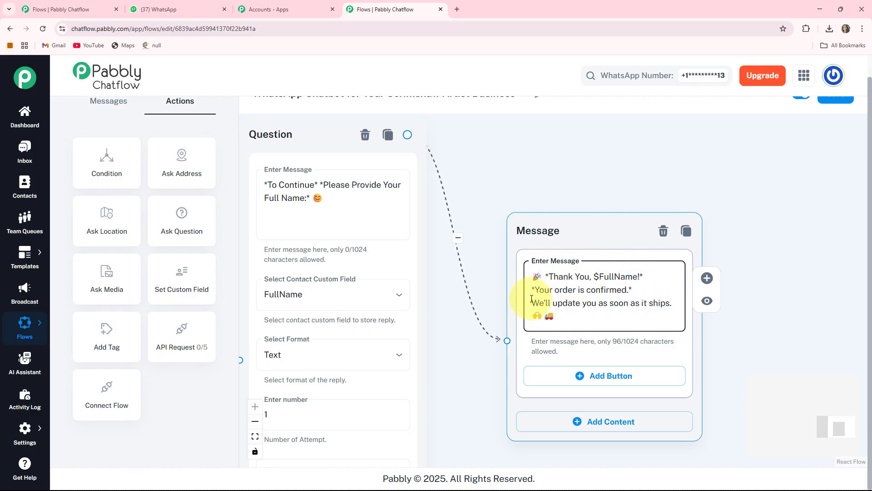
{"action": "scroll", "coordinate": [595, 292], "scroll_direction": "down", "scroll_amount": 4}
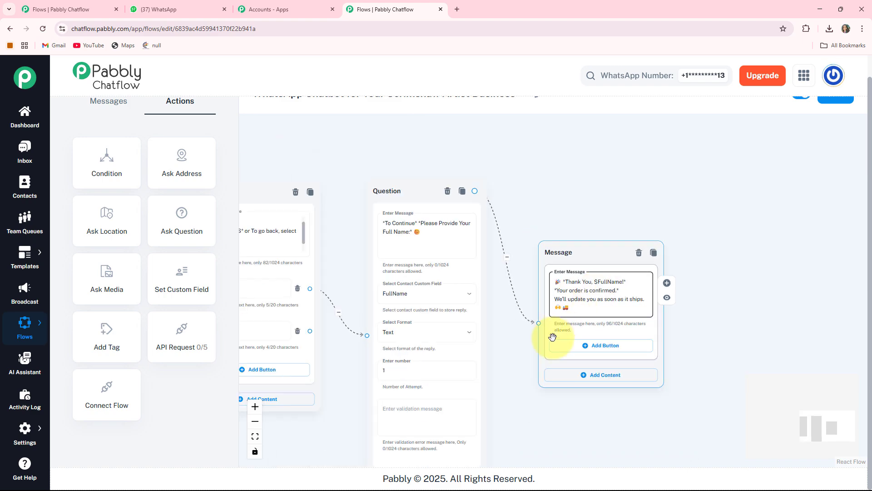
- Connect the "No ❌" button of the purchase confirmation back to the message listing the latest pieces
{"action": "left_click_drag", "start_coordinate": [339, 382], "coordinate": [584, 333]}
{"action": "scroll", "coordinate": [585, 333], "scroll_direction": "up", "scroll_amount": 3}
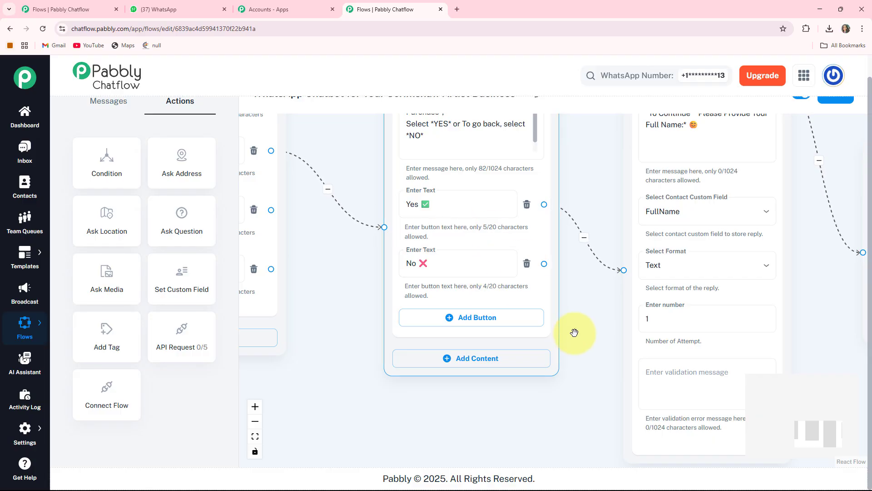
{"action": "left_click_drag", "start_coordinate": [576, 325], "coordinate": [632, 344]}
{"action": "left_click_drag", "start_coordinate": [616, 293], "coordinate": [577, 278]}
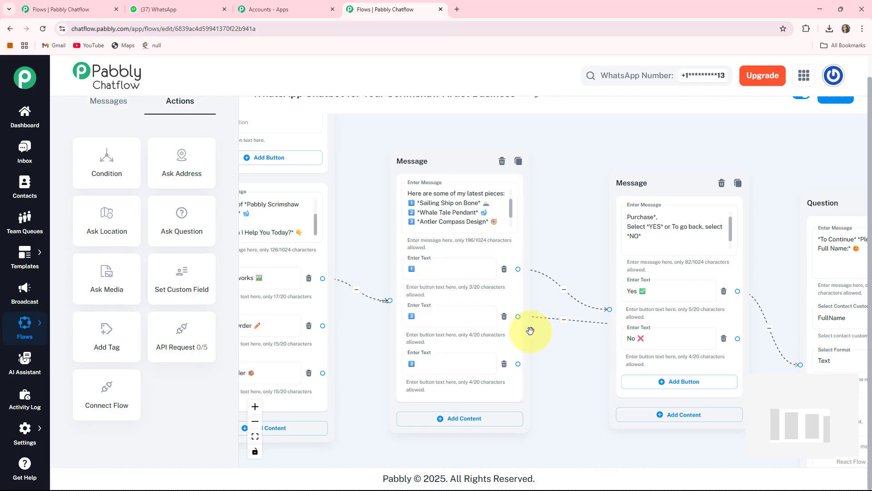
- Connect the 2️⃣ and 3️⃣ artwork buttons to the purchase confirmation message and move the artwork message slightly higher
{"action": "left_click_drag", "start_coordinate": [518, 319], "coordinate": [586, 321]}
{"action": "left_click_drag", "start_coordinate": [519, 363], "coordinate": [608, 310]}
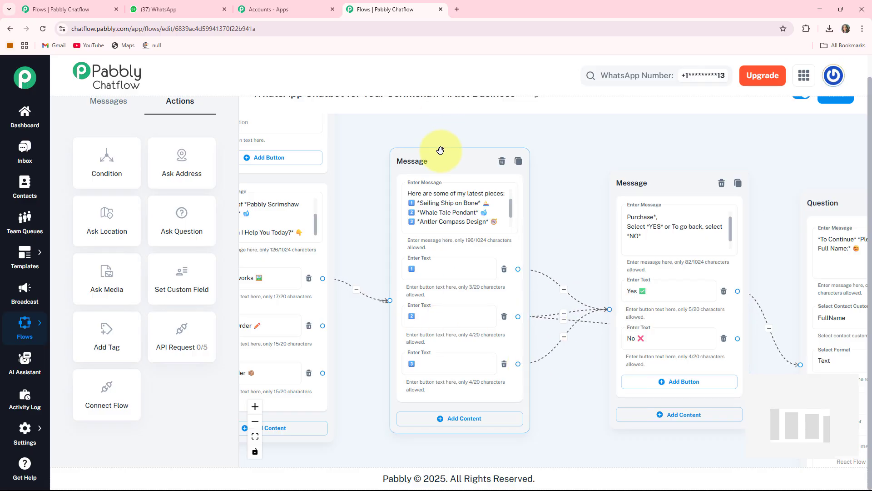
{"action": "left_click_drag", "start_coordinate": [440, 150], "coordinate": [445, 132]}
- Add a Text + Button message node linked from the Custom Order button and place it below the artwork message
{"action": "left_click_drag", "start_coordinate": [547, 228], "coordinate": [718, 179]}
{"action": "left_click_drag", "start_coordinate": [528, 288], "coordinate": [521, 304]}
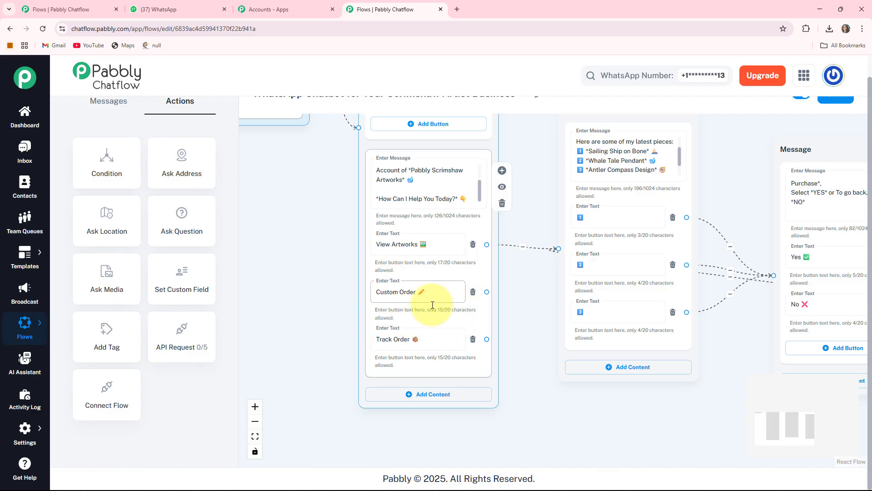
{"action": "left_click_drag", "start_coordinate": [511, 327], "coordinate": [444, 308]}
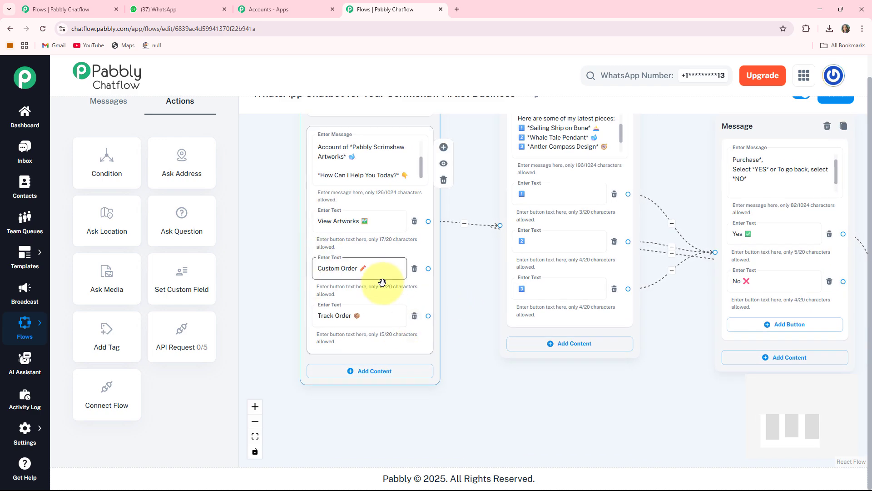
{"action": "left_click_drag", "start_coordinate": [428, 269], "coordinate": [504, 404]}
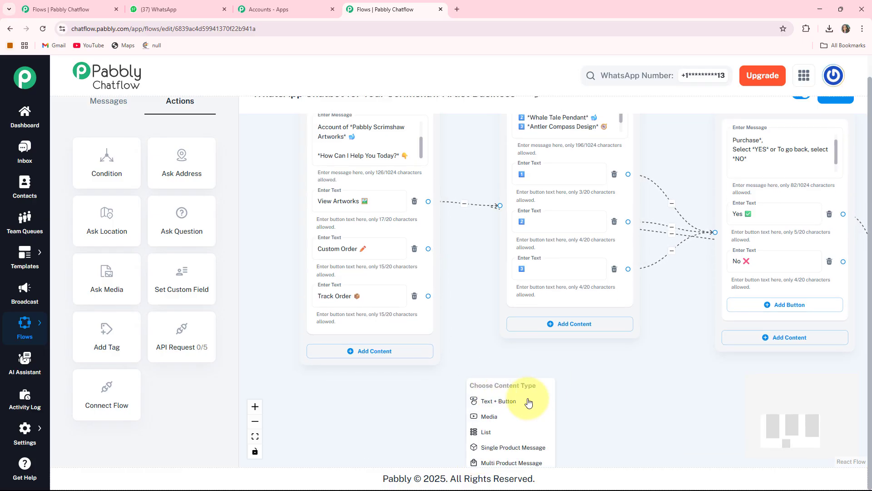
{"action": "left_click", "coordinate": [488, 401]}
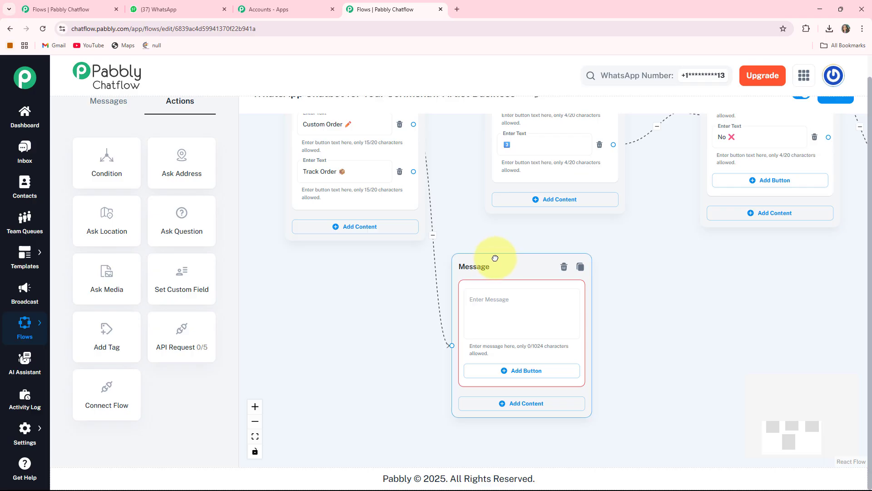
{"action": "left_click_drag", "start_coordinate": [495, 258], "coordinate": [518, 245]}
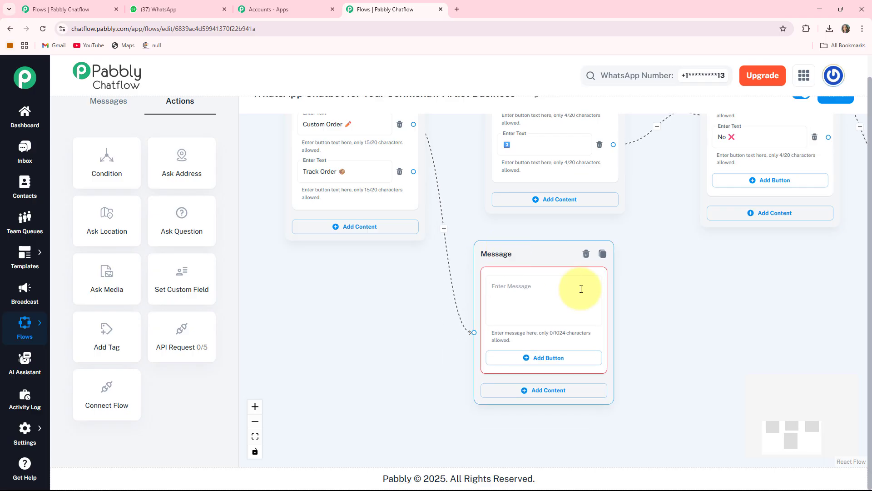
- Set the custom order message to "Great! Please tell me:" plus numbered questions "*What do you want engraved?*", "*Which material? (bone, antler, etc.)*", "*Size or shape?*"
{"action": "left_click", "coordinate": [537, 286]}
{"action": "key", "text": "ctrl+v"}
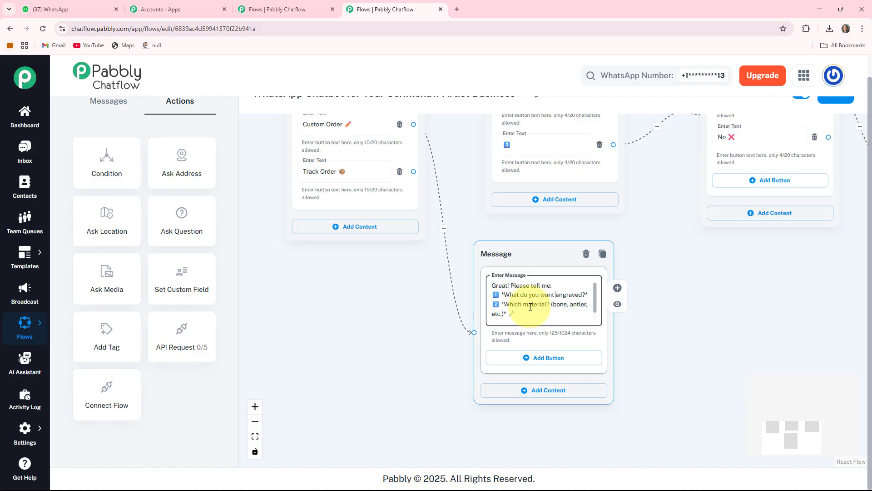
{"action": "scroll", "coordinate": [530, 307], "scroll_direction": "down", "scroll_amount": 1}
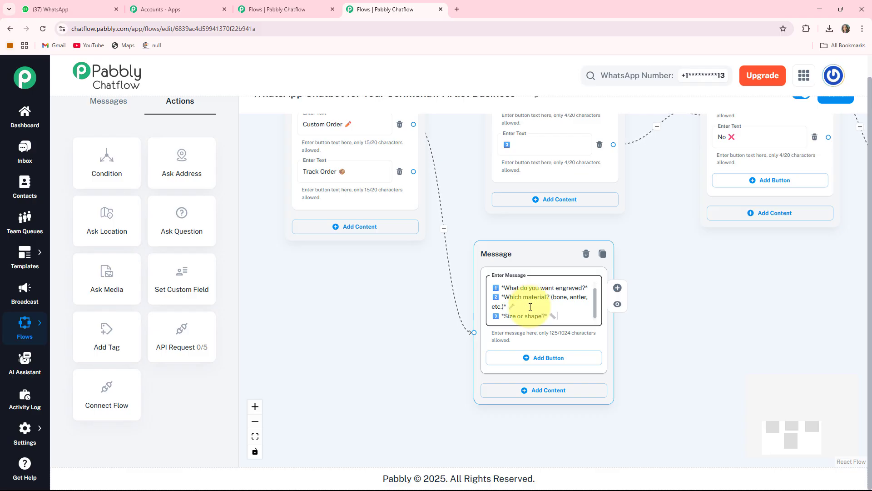
- Add three buttons to the custom order message with the texts 1️⃣, 2️⃣ and 3️⃣
{"action": "left_click_drag", "start_coordinate": [636, 352], "coordinate": [603, 310]}
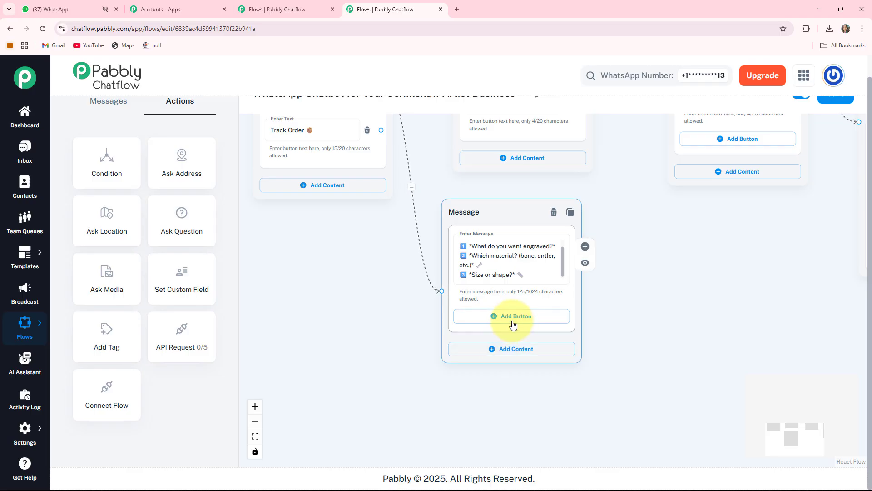
{"action": "left_click", "coordinate": [513, 320]}
{"action": "left_click", "coordinate": [498, 364]}
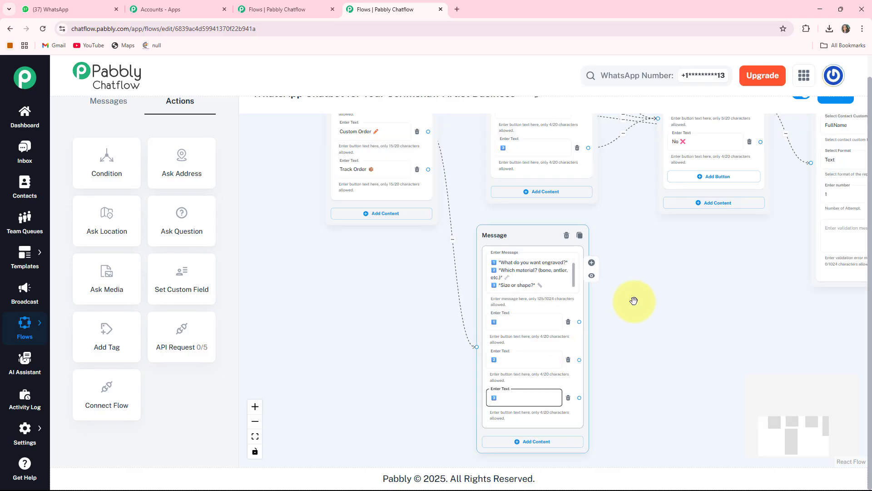
{"action": "scroll", "coordinate": [642, 333], "scroll_direction": "right", "scroll_amount": 3}
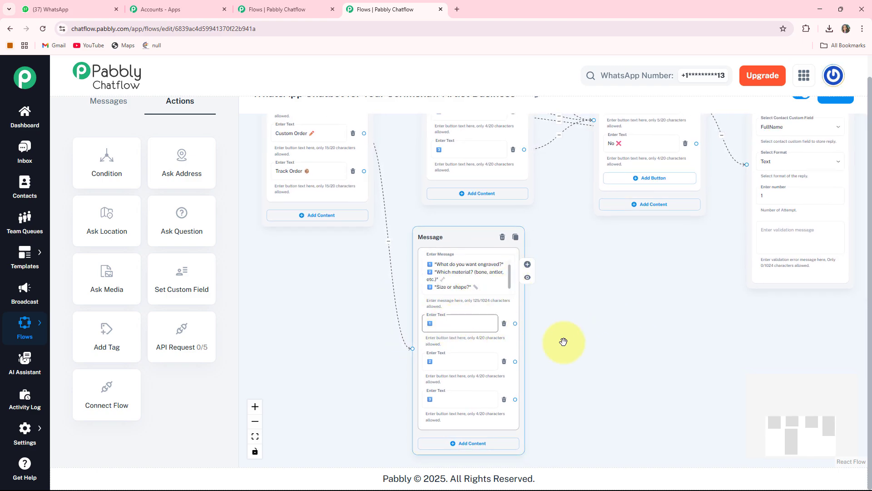
- Add an Ask Question action node and place it beside the custom order message
{"action": "scroll", "coordinate": [563, 341], "scroll_direction": "right", "scroll_amount": 3}
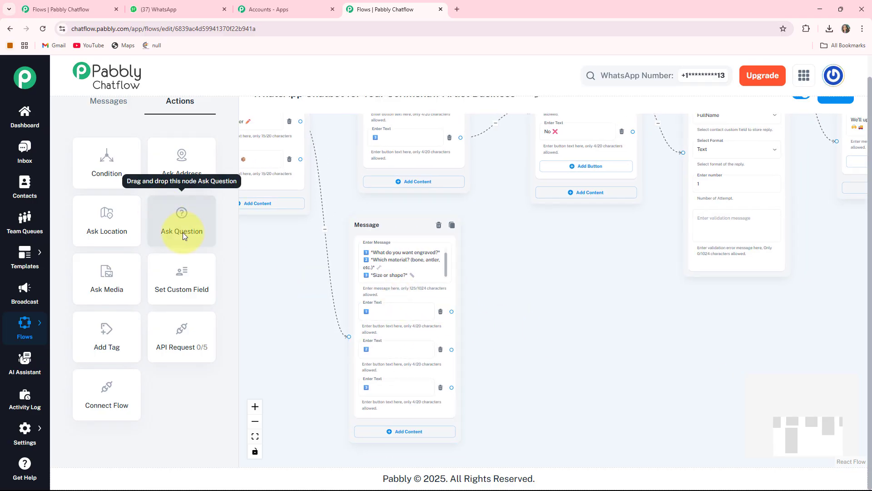
{"action": "left_click_drag", "start_coordinate": [182, 233], "coordinate": [286, 244]}
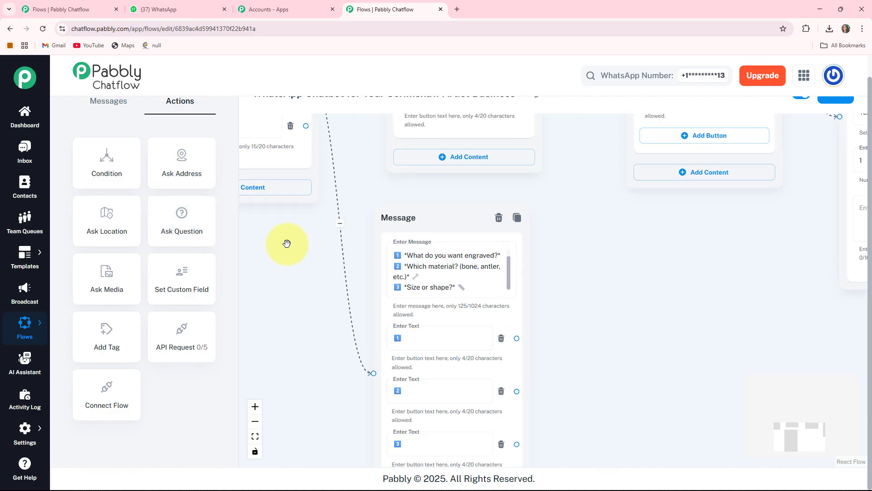
{"action": "left_click_drag", "start_coordinate": [390, 366], "coordinate": [389, 349]}
{"action": "scroll", "coordinate": [518, 312], "scroll_direction": "up", "scroll_amount": 3}
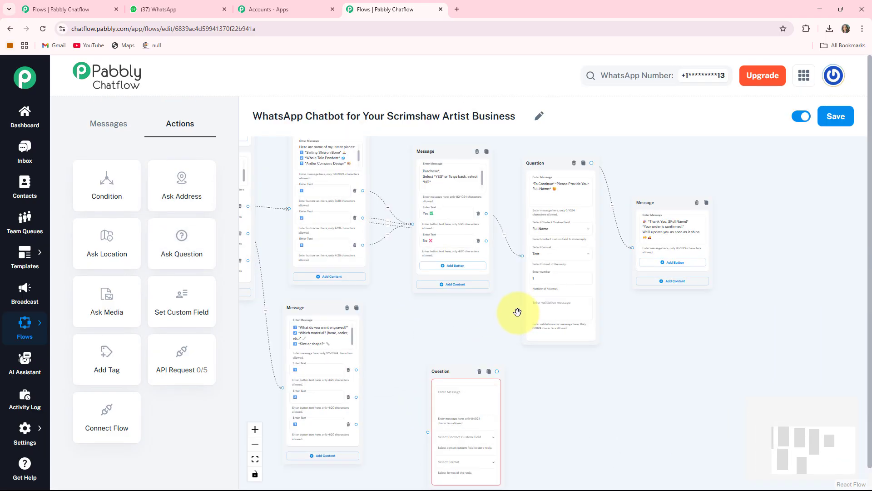
{"action": "left_click_drag", "start_coordinate": [458, 372], "coordinate": [430, 322]}
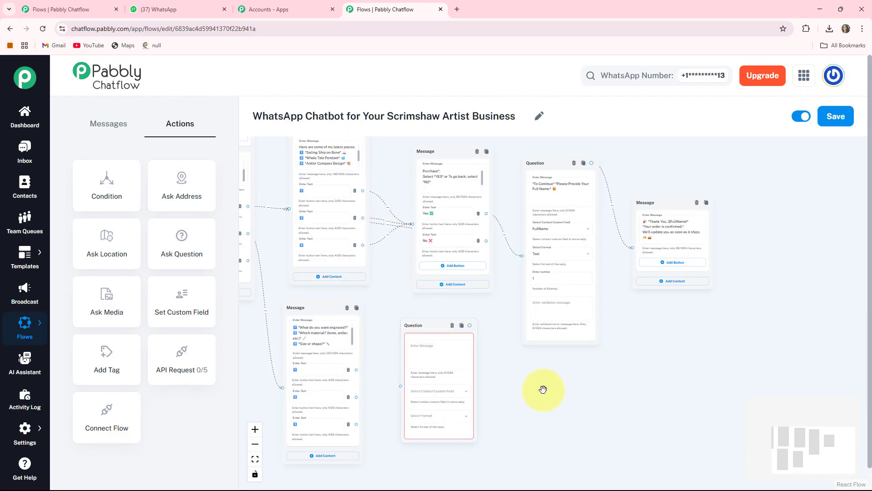
- Set the new question's message to "*Please share your engraving idea or design details below:* Feel free to be as detailed as you like!", ending with an emoji
{"action": "left_click_drag", "start_coordinate": [572, 385], "coordinate": [606, 363]}
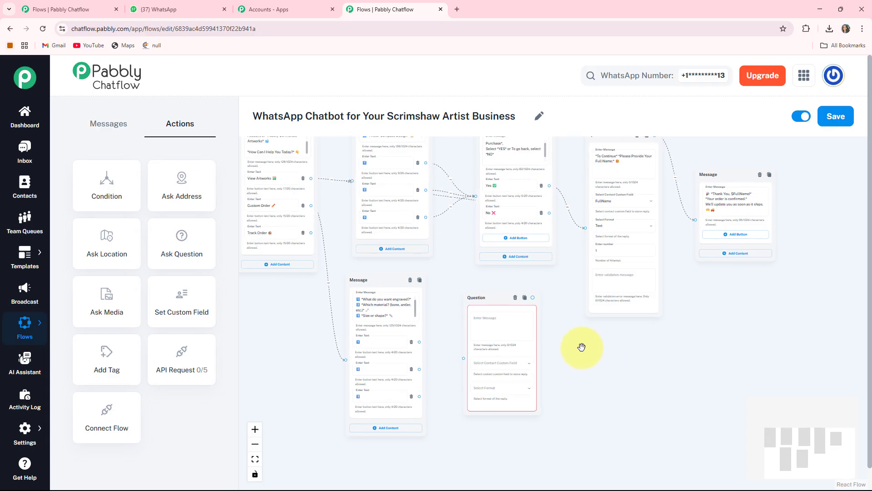
{"action": "key", "text": "ctrl+v"}
{"action": "scroll", "coordinate": [579, 367], "scroll_direction": "up", "scroll_amount": 2}
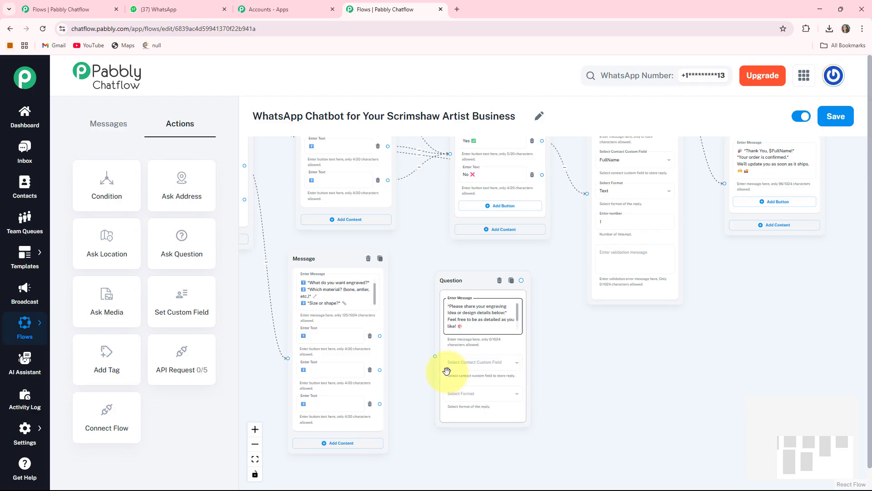
- Store the engraving question's reply in the Description custom field with Text format, and link the custom order message's 1️⃣ button to that question
{"action": "left_click", "coordinate": [492, 363]}
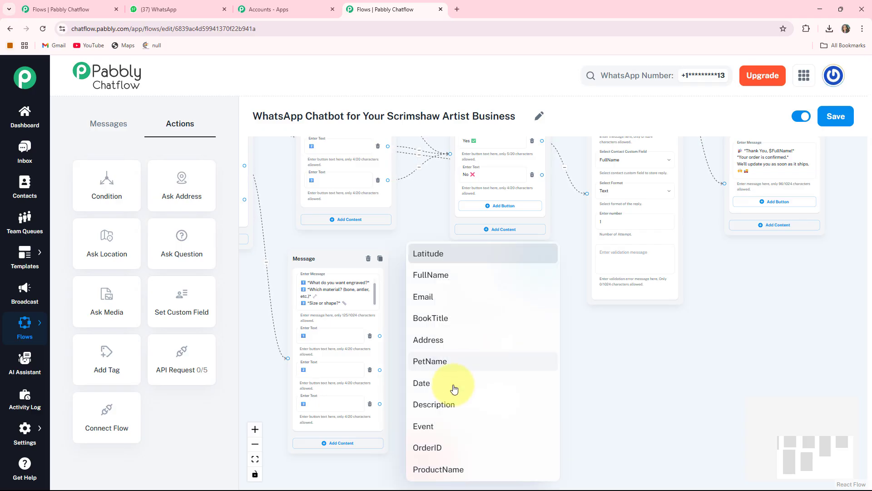
{"action": "left_click", "coordinate": [452, 410]}
{"action": "scroll", "coordinate": [615, 358], "scroll_direction": "down", "scroll_amount": 2}
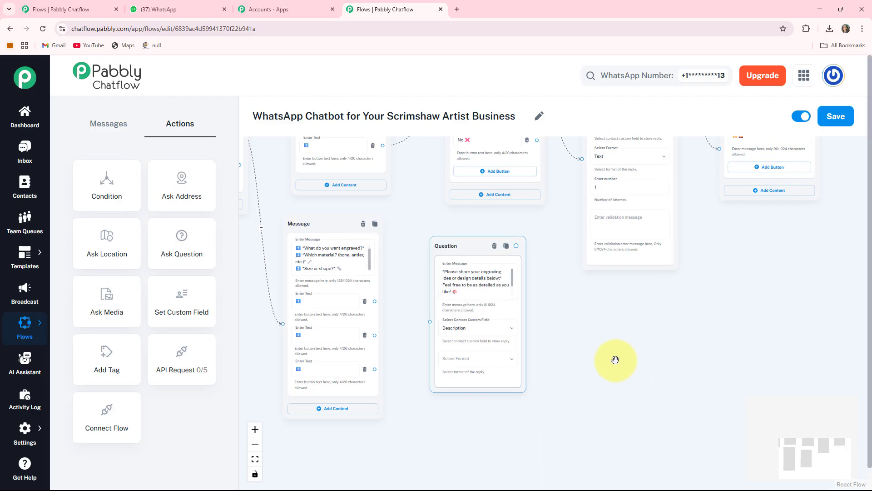
{"action": "left_click", "coordinate": [491, 358]}
{"action": "left_click", "coordinate": [419, 362]}
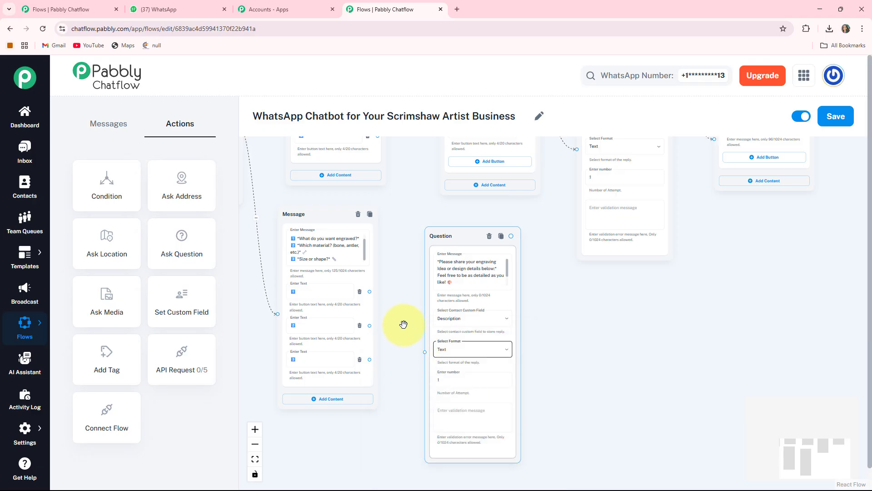
{"action": "left_click_drag", "start_coordinate": [404, 324], "coordinate": [413, 325]}
{"action": "left_click_drag", "start_coordinate": [380, 292], "coordinate": [434, 352]}
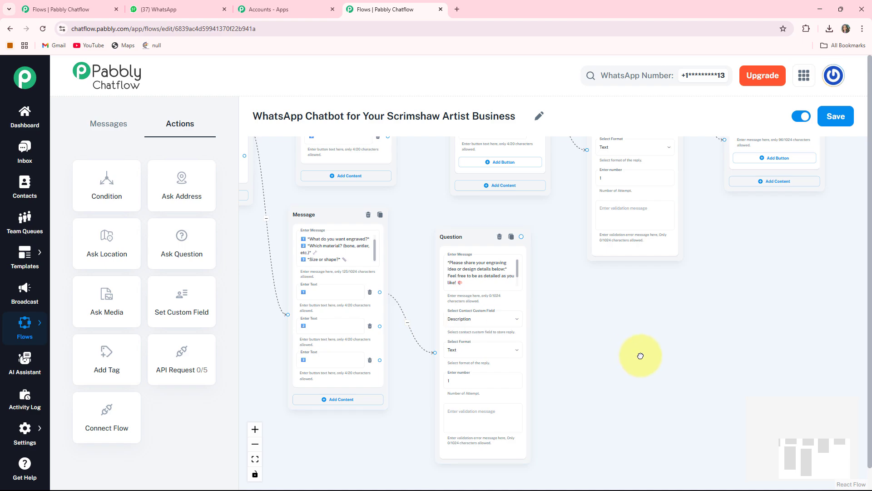
- Add a Text + Button message linked from the engraving question, beginning "*Thank You!* For Share Your Engraving Idea Details. We've received your request." with emojis
{"action": "left_click_drag", "start_coordinate": [639, 356], "coordinate": [599, 342]}
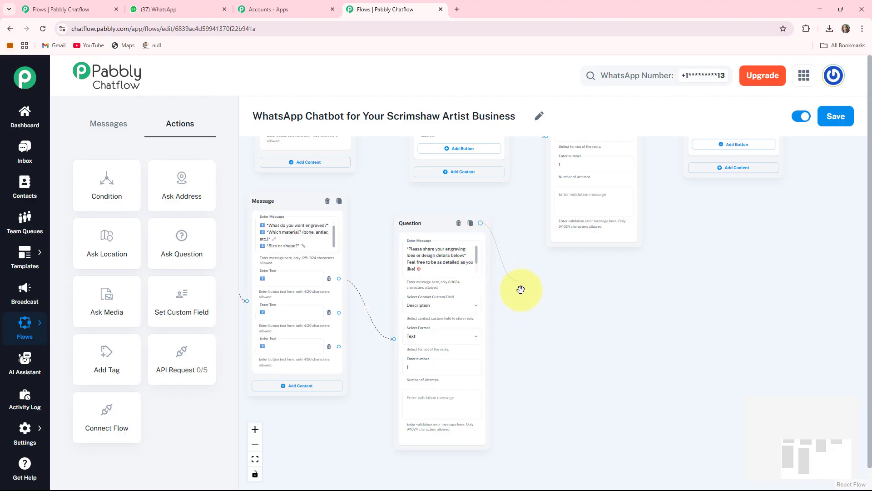
{"action": "left_click_drag", "start_coordinate": [541, 307], "coordinate": [574, 292]}
{"action": "left_click", "coordinate": [530, 324]}
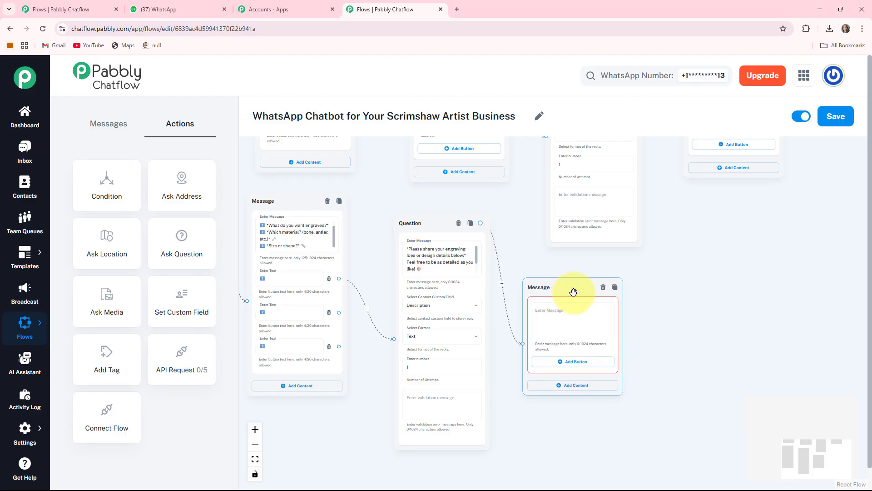
{"action": "scroll", "coordinate": [603, 307], "scroll_direction": "up", "scroll_amount": 3}
{"action": "left_click", "coordinate": [602, 308]}
{"action": "key", "text": "ctrl+v"}
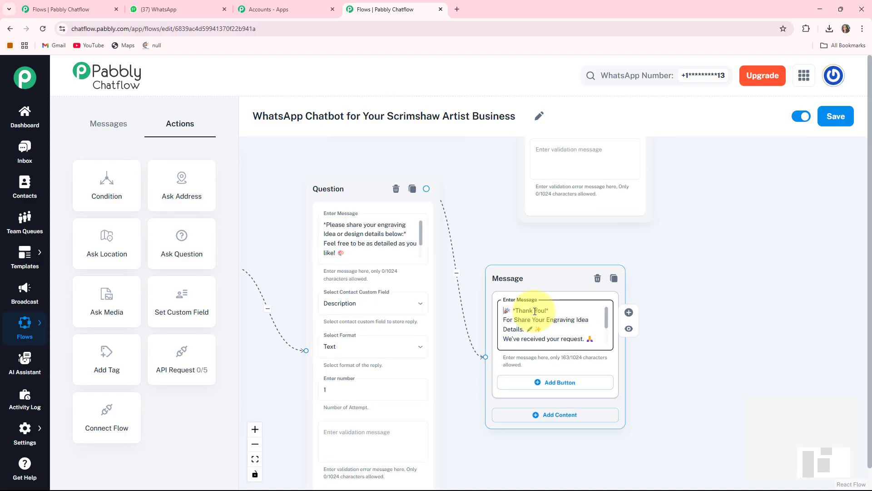
- Add a Text + Button message linked from the custom order message's 2️⃣ button, reading "*Choose Your Material Please select one of the following:*"
{"action": "scroll", "coordinate": [580, 319], "scroll_direction": "down", "scroll_amount": 4}
{"action": "left_click_drag", "start_coordinate": [509, 321], "coordinate": [636, 323]}
{"action": "scroll", "coordinate": [637, 323], "scroll_direction": "up", "scroll_amount": 2}
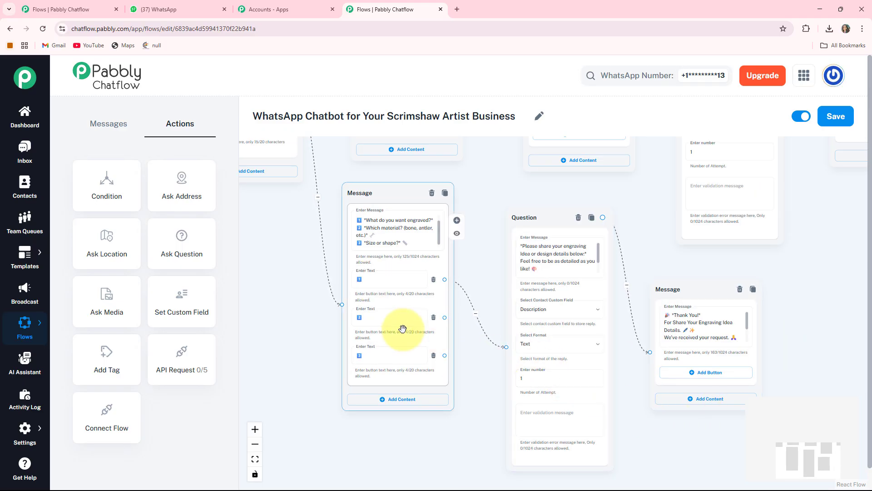
{"action": "left_click", "coordinate": [392, 311]}
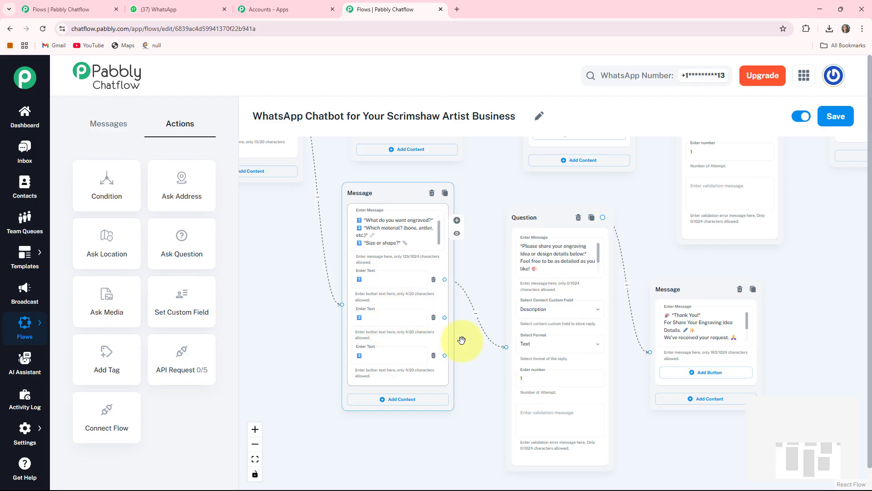
{"action": "left_click_drag", "start_coordinate": [445, 317], "coordinate": [786, 255]}
{"action": "left_click", "coordinate": [756, 341]}
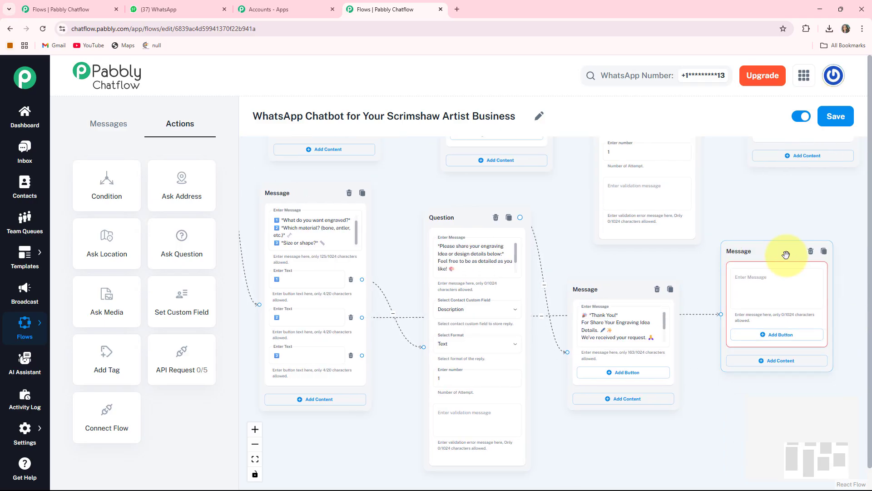
{"action": "left_click", "coordinate": [774, 278]}
{"action": "type", "text": "🦴 *Choose Your Material Please select one of the following:*"}
- Add three buttons to the material message with the texts "1️⃣ Bone", "2️⃣ Antler" and "3️⃣ Tagua Nut"
{"action": "left_click_drag", "start_coordinate": [818, 390], "coordinate": [543, 365]}
{"action": "scroll", "coordinate": [544, 363], "scroll_direction": "up", "scroll_amount": 2}
{"action": "left_click_drag", "start_coordinate": [634, 273], "coordinate": [640, 327]}
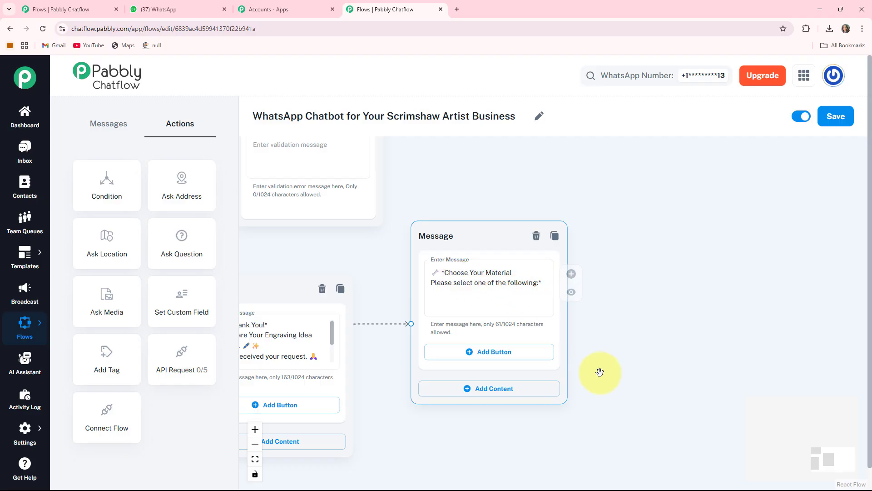
{"action": "left_click_drag", "start_coordinate": [600, 372], "coordinate": [603, 355]}
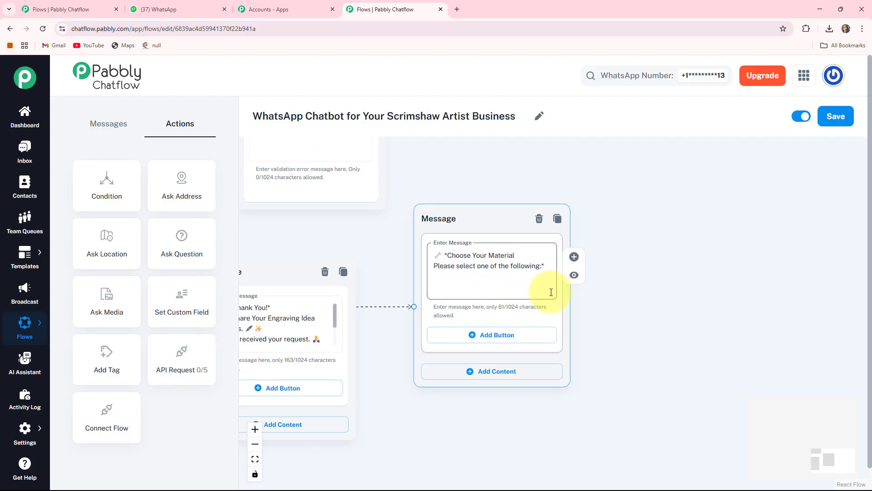
{"action": "left_click", "coordinate": [476, 338]}
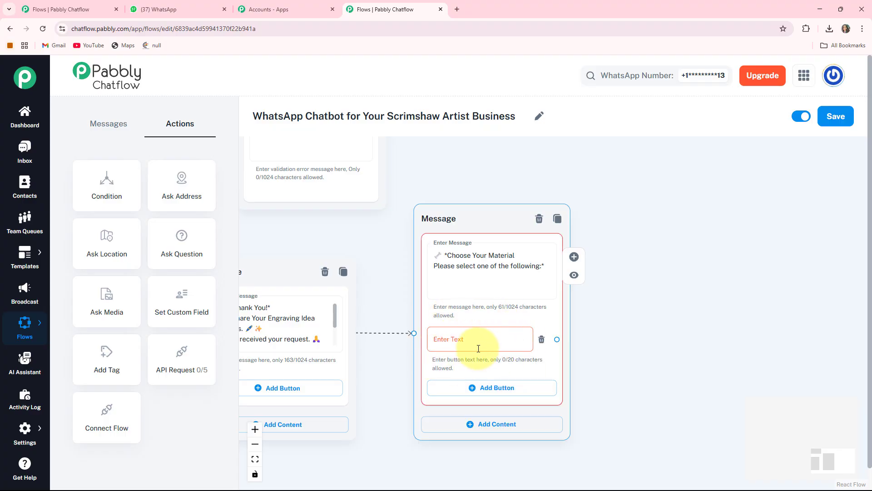
{"action": "left_click", "coordinate": [478, 348]}
{"action": "type", "text": "1️⃣ Bone"}
{"action": "scroll", "coordinate": [646, 327], "scroll_direction": "down", "scroll_amount": 3}
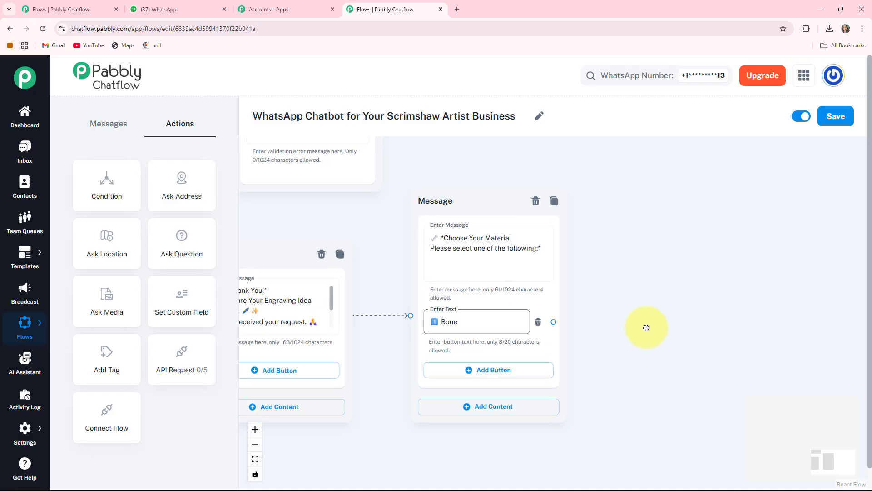
{"action": "left_click", "coordinate": [481, 326]}
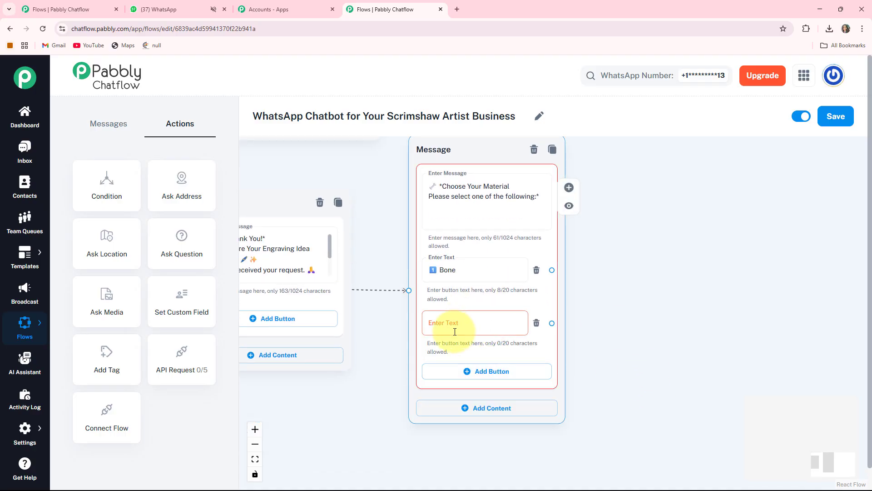
{"action": "left_click", "coordinate": [455, 331]}
{"action": "type", "text": "2️⃣ Antler"}
{"action": "scroll", "coordinate": [624, 356], "scroll_direction": "down", "scroll_amount": 1}
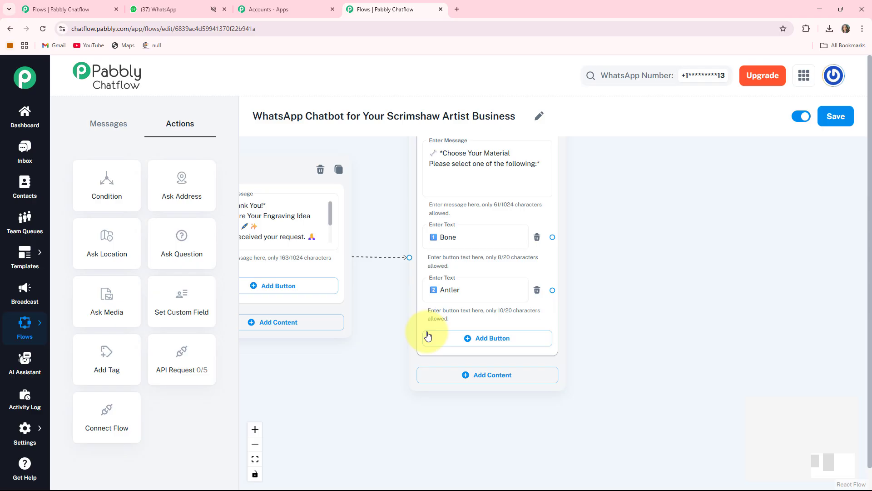
{"action": "left_click", "coordinate": [484, 345]}
{"action": "left_click", "coordinate": [484, 341]}
{"action": "type", "text": "3️⃣ Tagua Nut"}
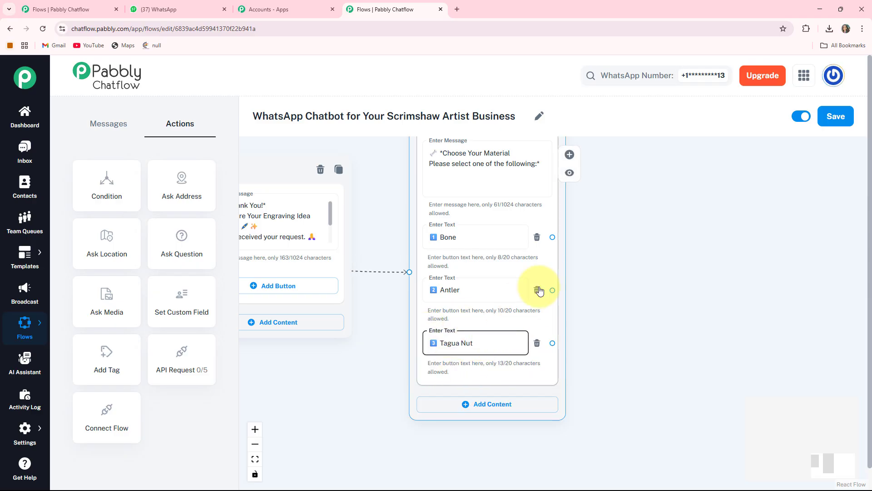
- Add a Text + Button message from Bone: "*Great choice! You selected Bone as your material. *Now, please tell us the size or shape you want for your custom piece.*"
{"action": "scroll", "coordinate": [586, 294], "scroll_direction": "down", "scroll_amount": 2}
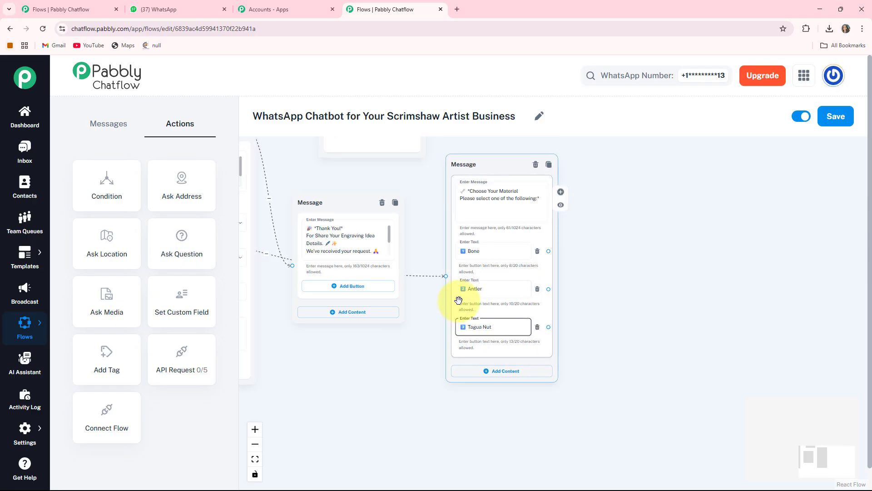
{"action": "left_click_drag", "start_coordinate": [626, 275], "coordinate": [526, 319]}
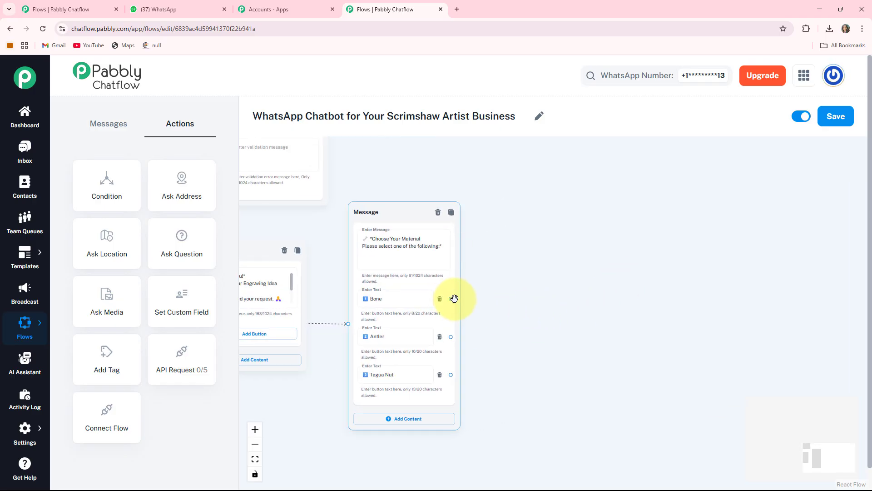
{"action": "left_click_drag", "start_coordinate": [450, 298], "coordinate": [585, 303]}
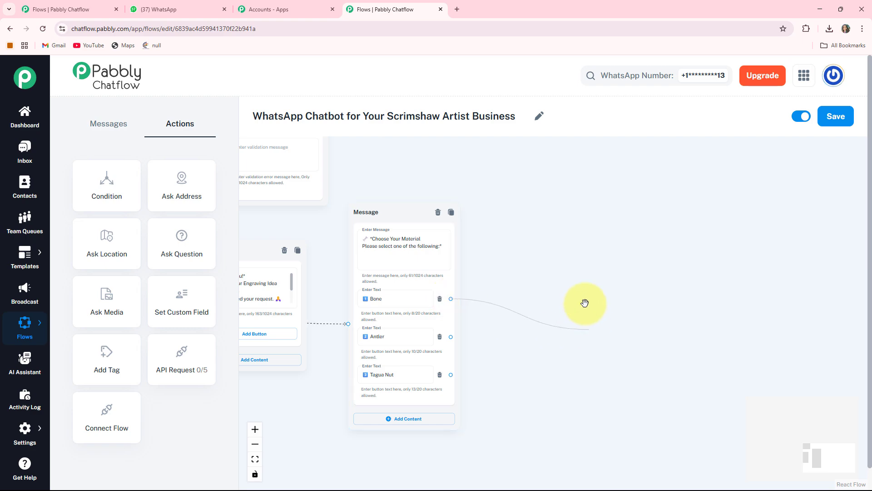
{"action": "left_click_drag", "start_coordinate": [561, 215], "coordinate": [525, 213]}
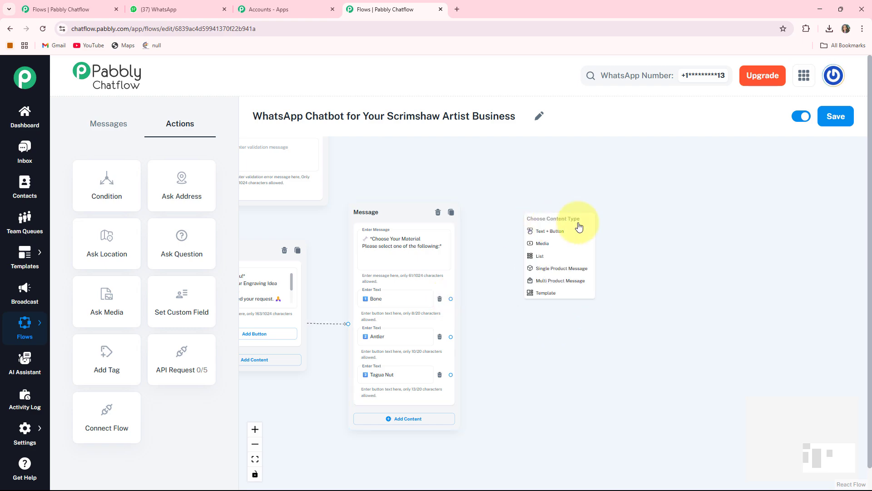
{"action": "left_click", "coordinate": [551, 232]}
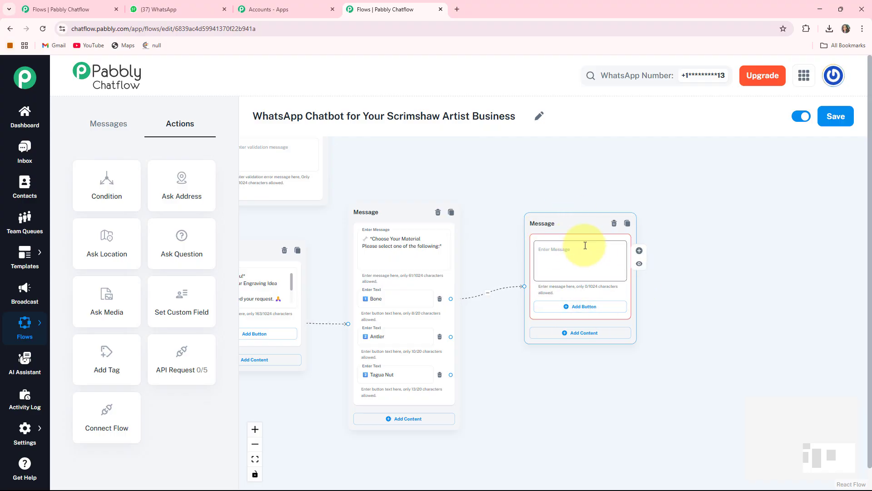
{"action": "left_click", "coordinate": [620, 260]}
{"action": "type", "text": "*Great choice! You selected Bone as your material. 🪓 *Now, please tell us the size or shape you want for your custom piece.* ✏"}
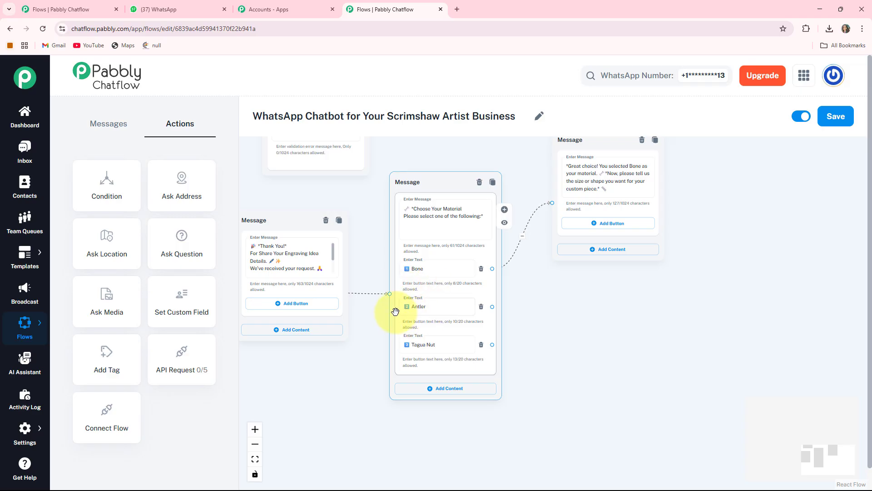
- Add a Text + Button message linked from the Antler button, ending "Now, please let us know the size or shape you'd like for your piece."
{"action": "left_click_drag", "start_coordinate": [549, 313], "coordinate": [524, 295]}
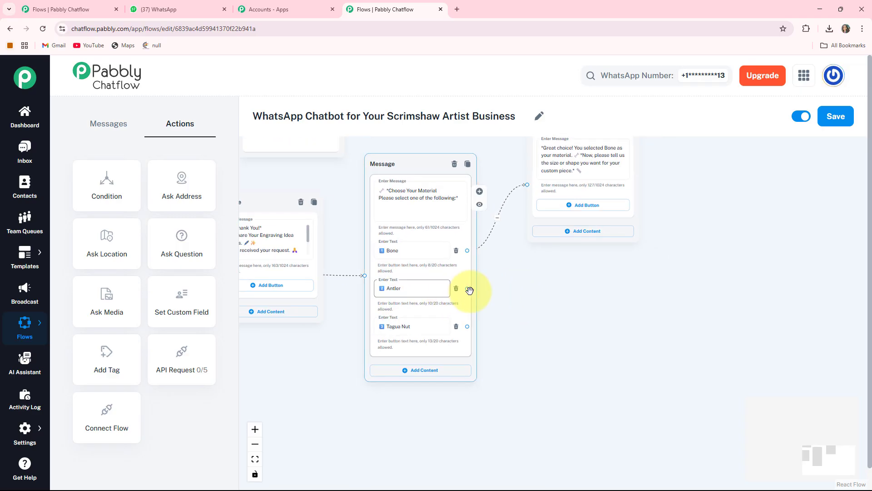
{"action": "left_click_drag", "start_coordinate": [467, 288], "coordinate": [727, 280]}
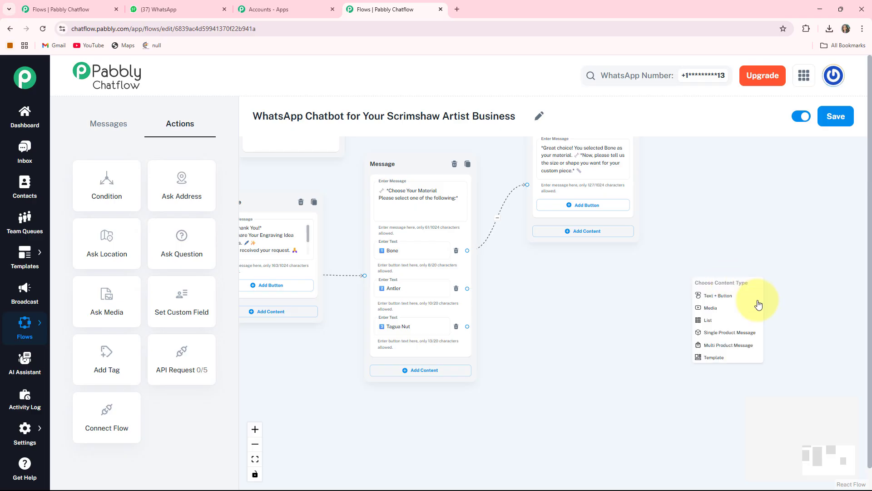
{"action": "left_click", "coordinate": [717, 298]}
{"action": "scroll", "coordinate": [709, 272], "scroll_direction": "down", "scroll_amount": 3}
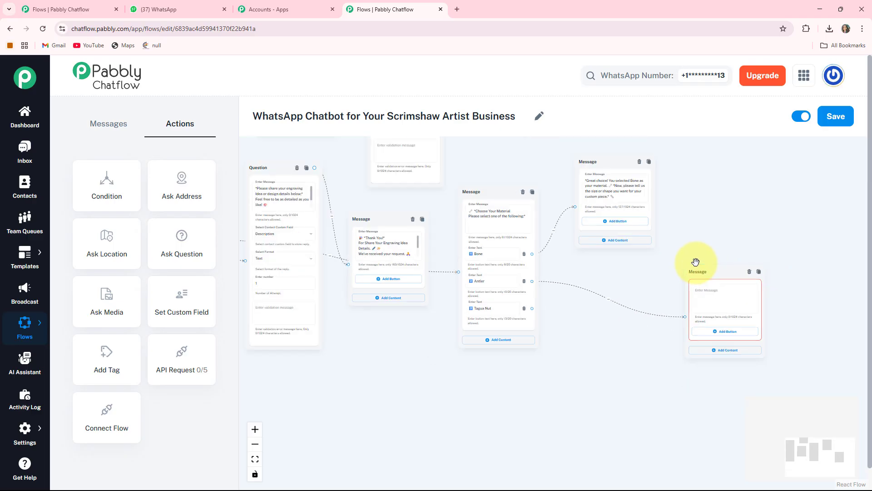
{"action": "left_click_drag", "start_coordinate": [665, 326], "coordinate": [525, 259]}
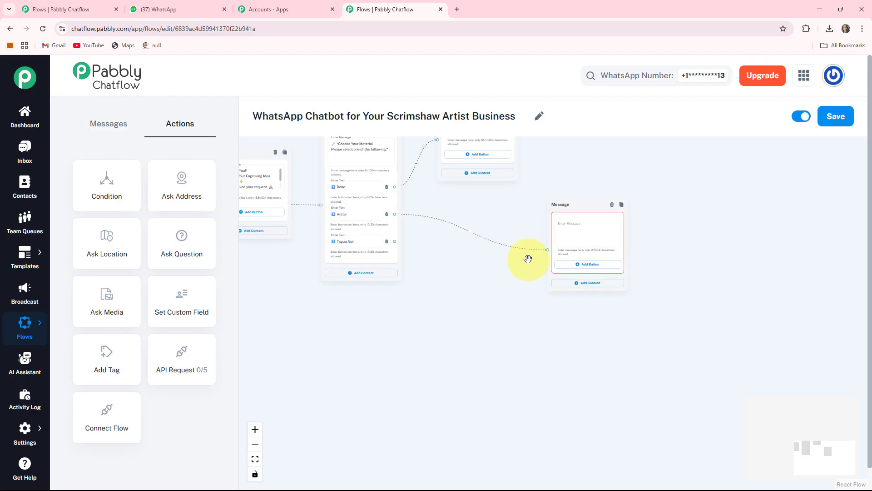
{"action": "left_click_drag", "start_coordinate": [558, 215], "coordinate": [570, 279]}
- Add a Text + Button message linked from the Tagua Nut button, ending "Now, please share the size or shape you'd like for your custom piece."
{"action": "left_click_drag", "start_coordinate": [492, 374], "coordinate": [566, 160]}
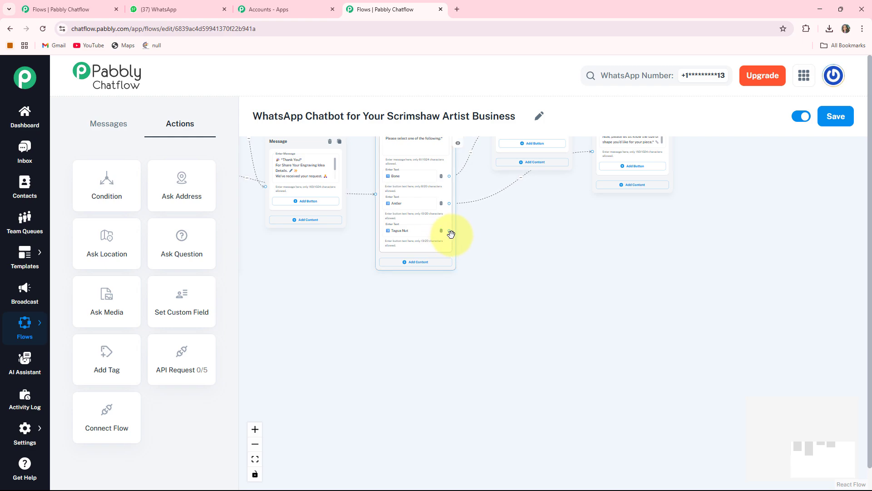
{"action": "left_click_drag", "start_coordinate": [542, 255], "coordinate": [543, 255]}
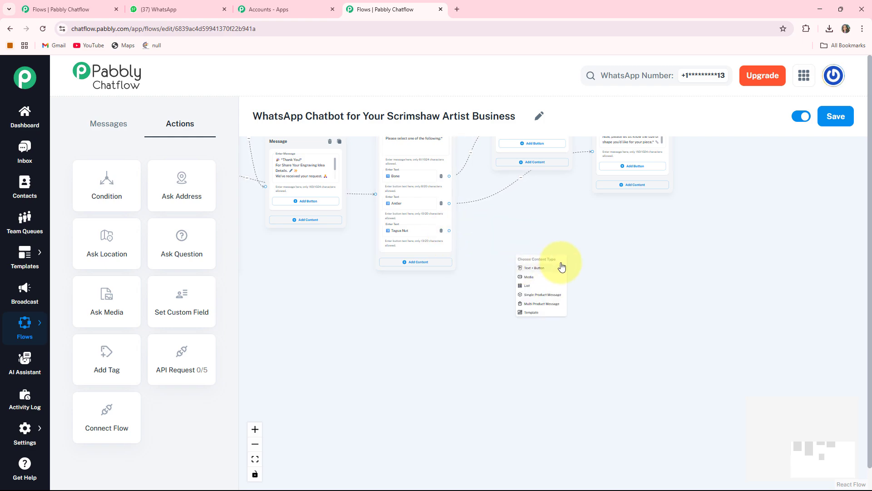
{"action": "left_click", "coordinate": [525, 271]}
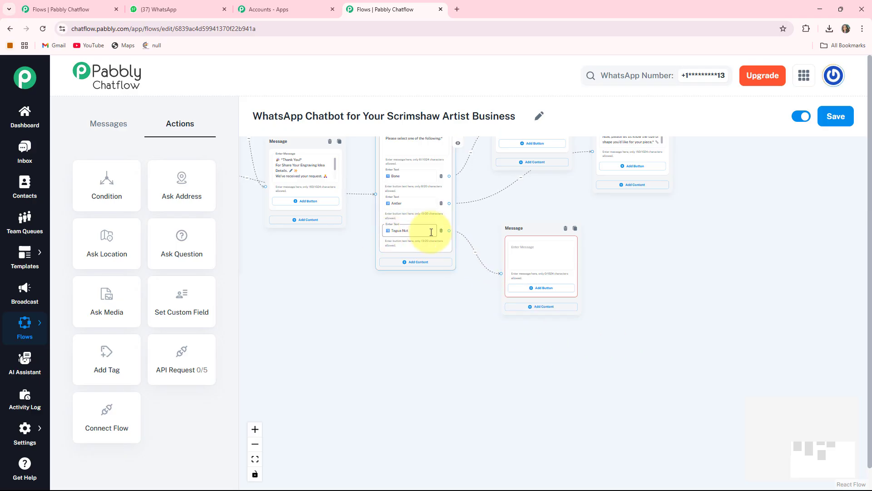
{"action": "left_click", "coordinate": [541, 255]}
{"action": "key", "text": "ctrl+v"}
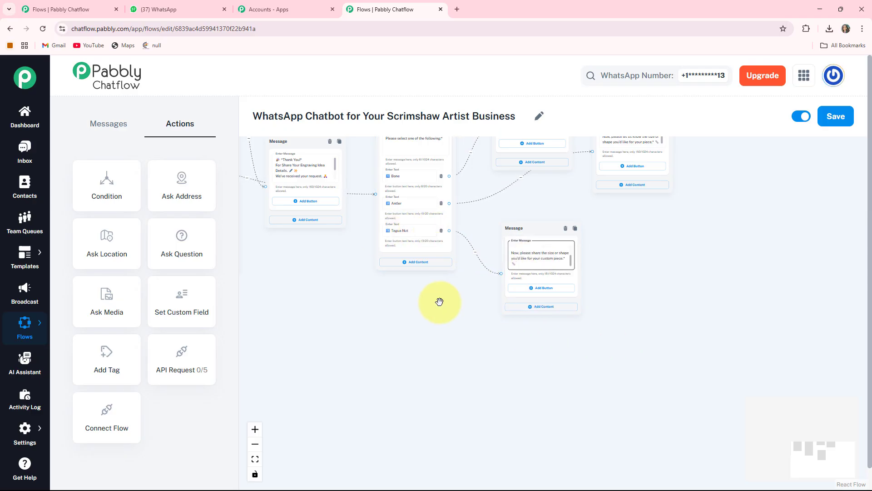
- Add a Text + Button message from the custom order message's third button: "Awesome! 🤩 Please share the size and shape you'd like for your custom scrimshaw piece."
{"action": "scroll", "coordinate": [439, 302], "scroll_direction": "down", "scroll_amount": 2}
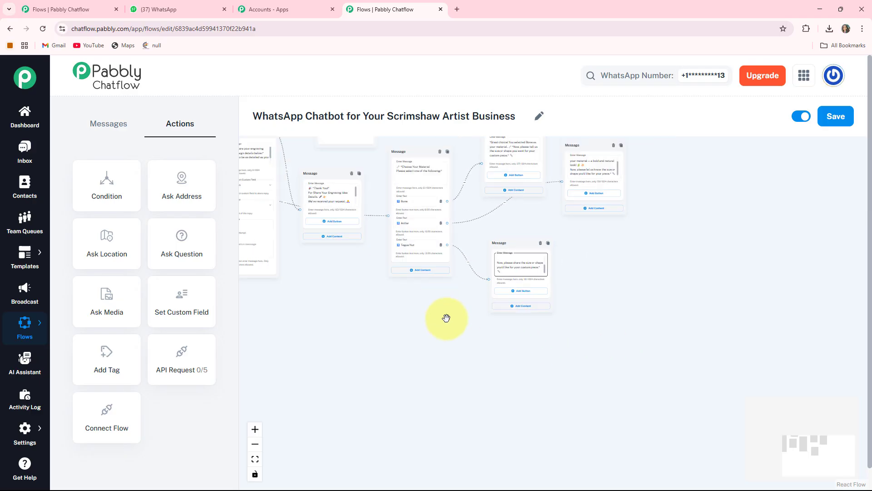
{"action": "left_click_drag", "start_coordinate": [450, 342], "coordinate": [606, 408]}
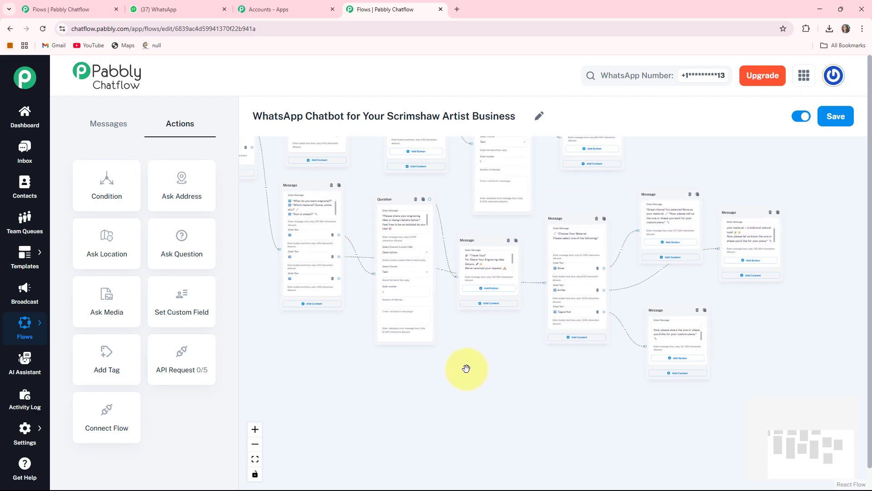
{"action": "left_click_drag", "start_coordinate": [257, 324], "coordinate": [292, 352]}
{"action": "scroll", "coordinate": [399, 361], "scroll_direction": "up", "scroll_amount": 1}
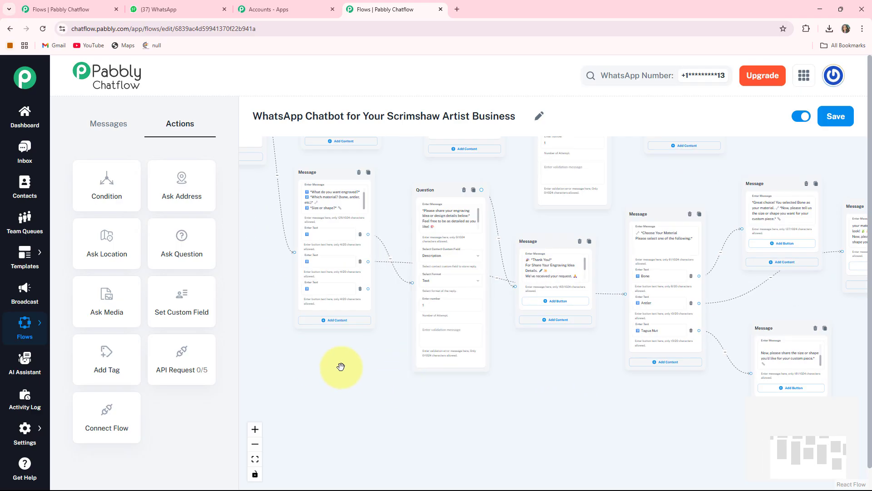
{"action": "left_click_drag", "start_coordinate": [341, 367], "coordinate": [404, 420]}
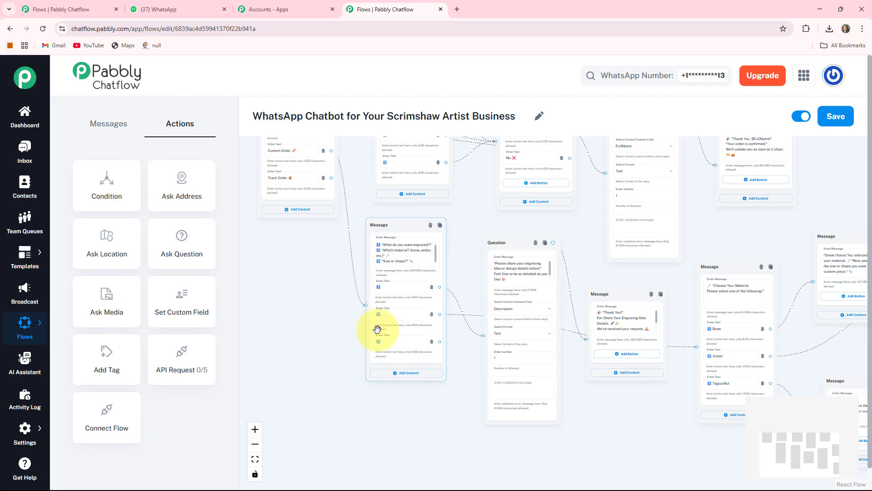
{"action": "left_click_drag", "start_coordinate": [435, 381], "coordinate": [424, 316]}
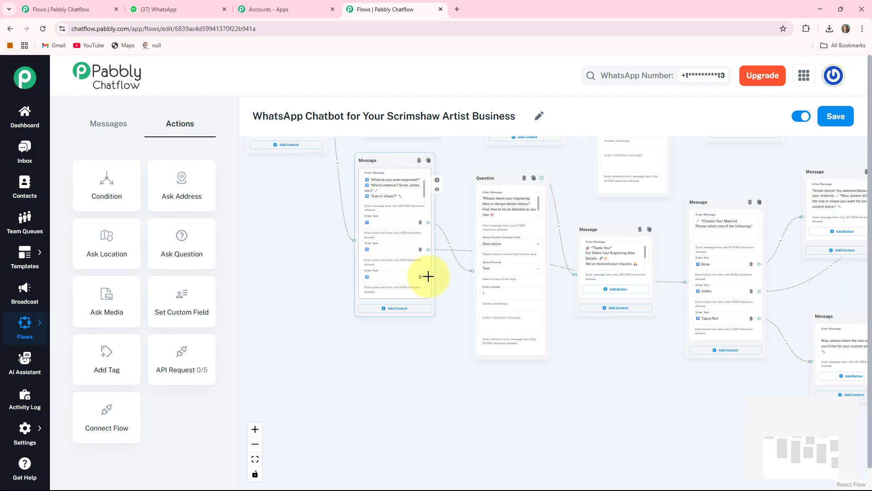
{"action": "left_click_drag", "start_coordinate": [429, 276], "coordinate": [388, 329]}
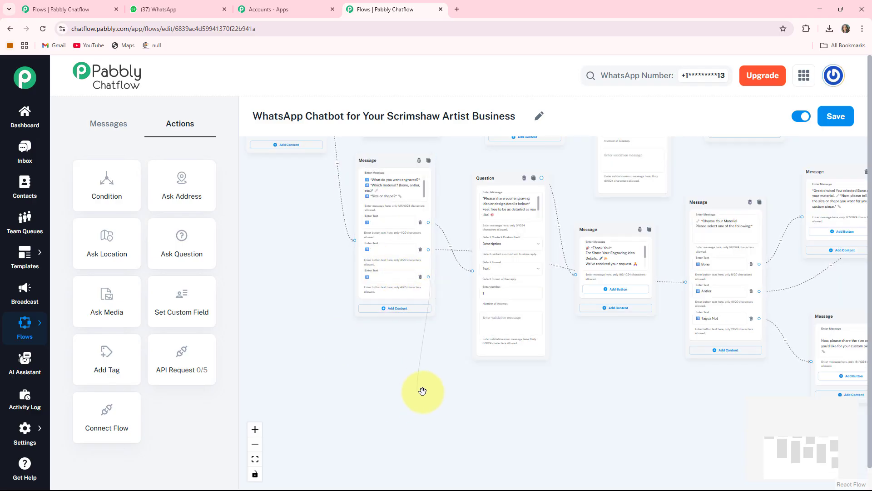
{"action": "left_click_drag", "start_coordinate": [423, 391], "coordinate": [399, 392]}
{"action": "left_click", "coordinate": [415, 409]}
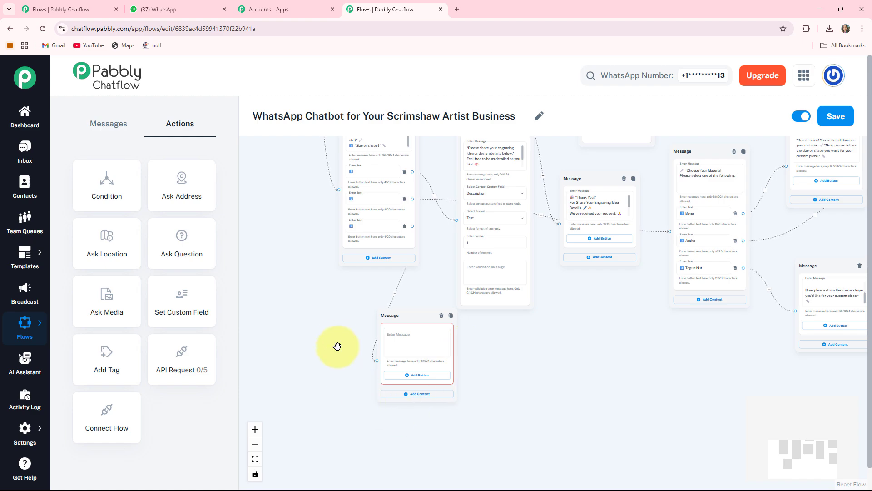
{"action": "left_click", "coordinate": [391, 347]}
{"action": "type", "text": "Awesome! 😝 Please share the size and shape you'd like for your custom scrimshaw piece."}
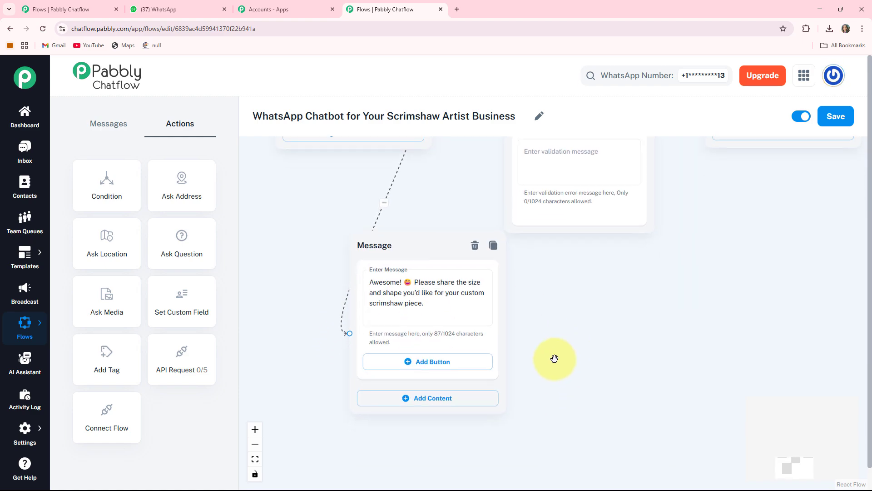
- Add three buttons to the size and shape message with the texts "Small Pendant", "Oval Keychain" and "Circular Plaque"
{"action": "left_click", "coordinate": [423, 367]}
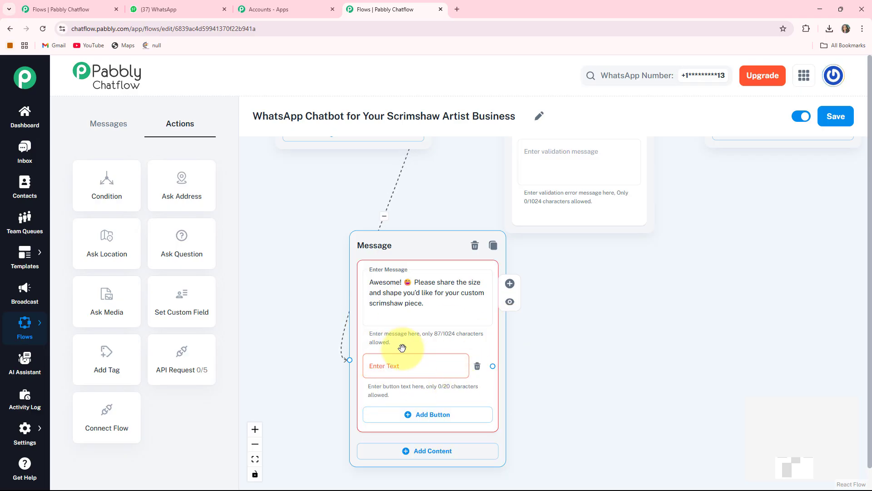
{"action": "left_click", "coordinate": [406, 356]}
{"action": "type", "text": "Small Pendant 🔹"}
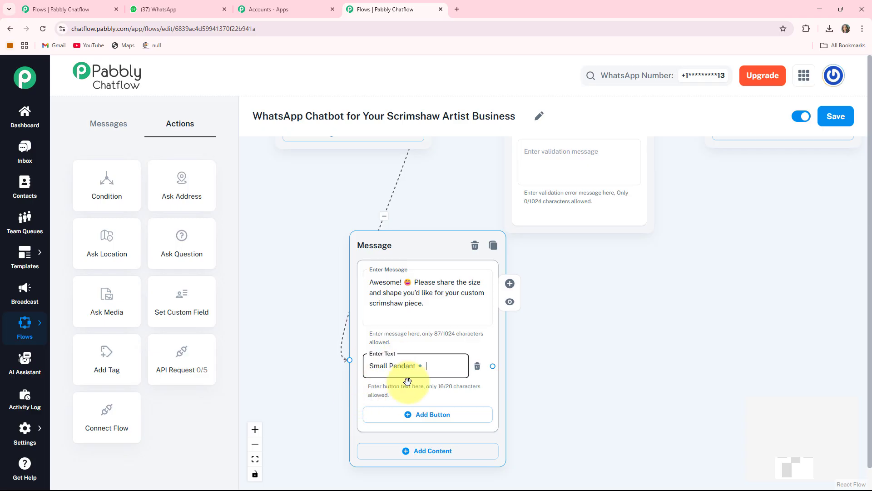
{"action": "left_click_drag", "start_coordinate": [587, 394], "coordinate": [594, 323]}
{"action": "left_click", "coordinate": [418, 344]}
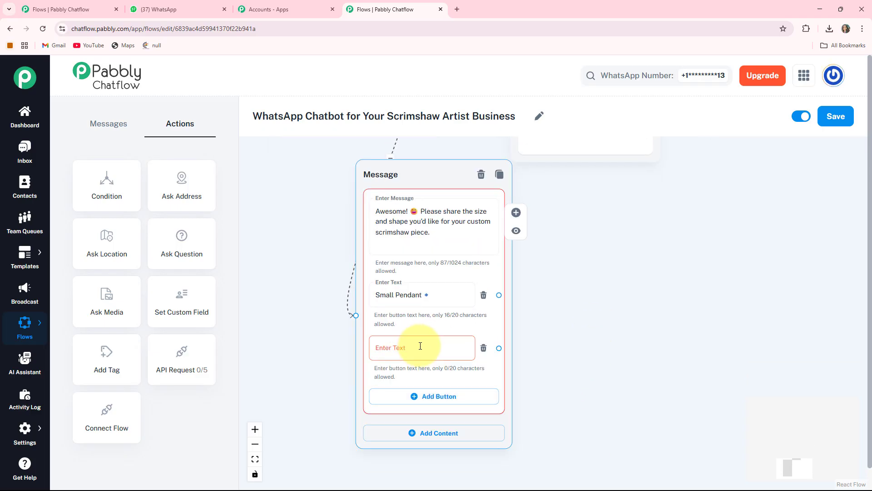
{"action": "left_click", "coordinate": [377, 347]}
{"action": "type", "text": "Oval Keychain 🟠"}
{"action": "left_click_drag", "start_coordinate": [586, 361], "coordinate": [588, 309]}
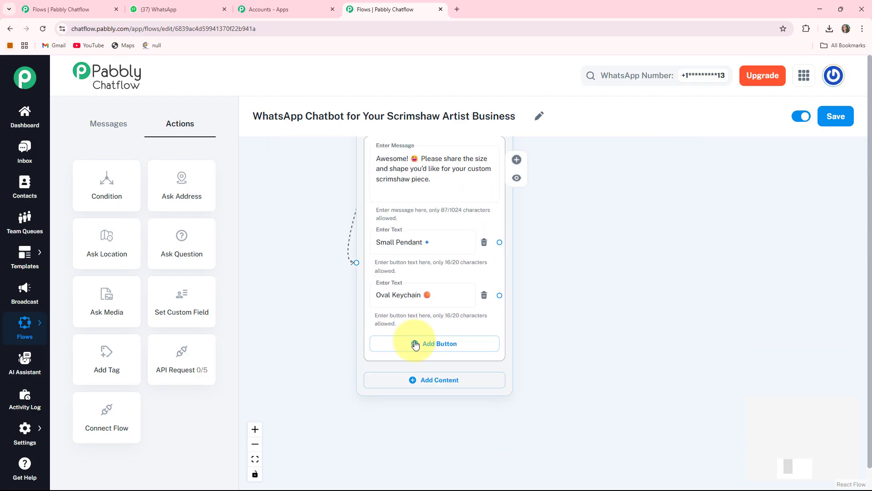
{"action": "left_click", "coordinate": [426, 349]}
{"action": "left_click", "coordinate": [426, 352]}
{"action": "type", "text": "Circular Plaque 🌀"}
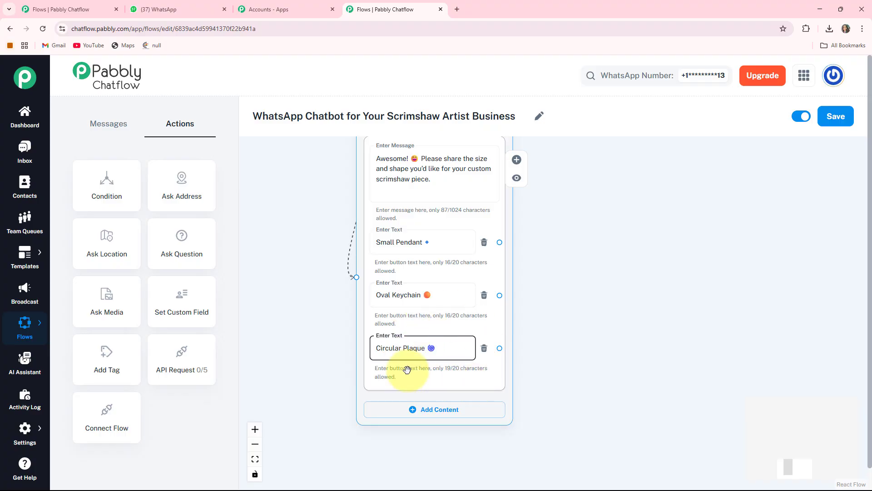
- Reposition the size and shape message directly beneath the custom order options message
{"action": "scroll", "coordinate": [567, 297], "scroll_direction": "down", "scroll_amount": 2}
{"action": "left_click_drag", "start_coordinate": [568, 296], "coordinate": [500, 398]}
{"action": "scroll", "coordinate": [518, 345], "scroll_direction": "up", "scroll_amount": 3}
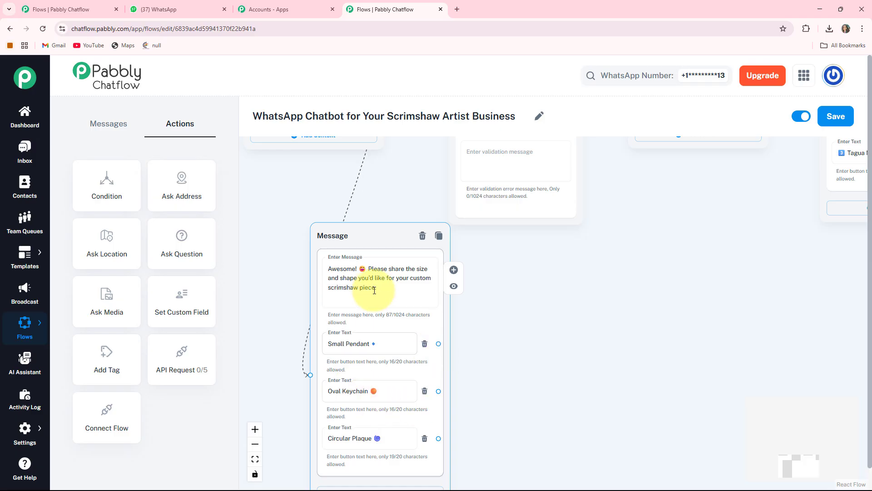
{"action": "left_click_drag", "start_coordinate": [366, 236], "coordinate": [357, 209]}
{"action": "scroll", "coordinate": [488, 314], "scroll_direction": "down", "scroll_amount": 2}
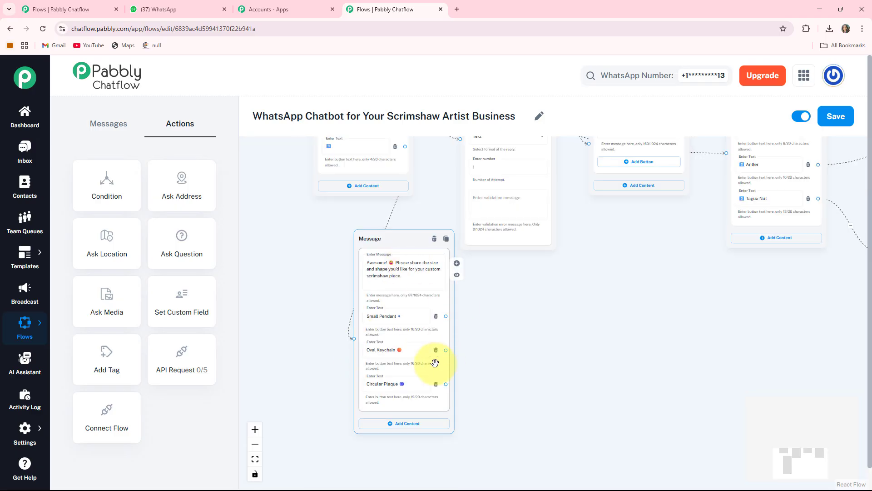
{"action": "scroll", "coordinate": [506, 325], "scroll_direction": "down", "scroll_amount": 1}
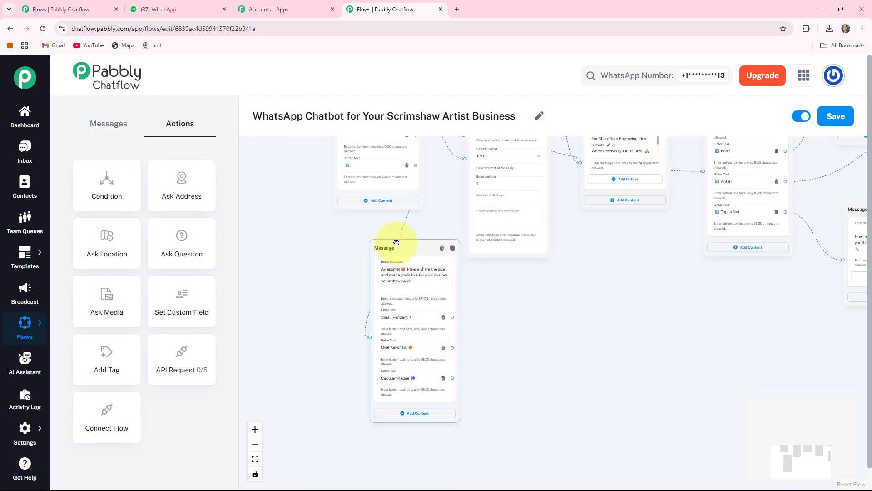
{"action": "left_click_drag", "start_coordinate": [395, 244], "coordinate": [371, 237]}
{"action": "scroll", "coordinate": [515, 299], "scroll_direction": "up", "scroll_amount": 2}
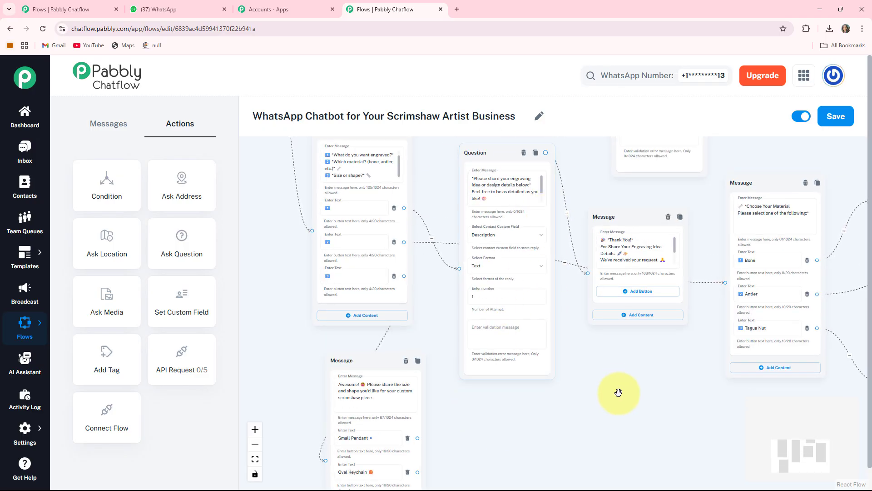
- Link the Small Pendant, Oval Keychain and Circular Plaque buttons to the existing engraving idea question
{"action": "left_click_drag", "start_coordinate": [619, 391], "coordinate": [625, 326]}
{"action": "left_click_drag", "start_coordinate": [424, 373], "coordinate": [454, 295]}
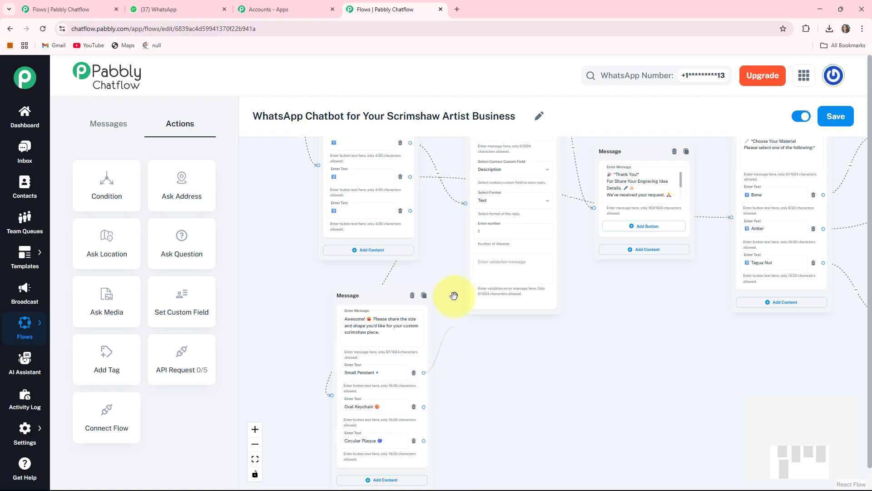
{"action": "left_click_drag", "start_coordinate": [467, 207], "coordinate": [465, 205]}
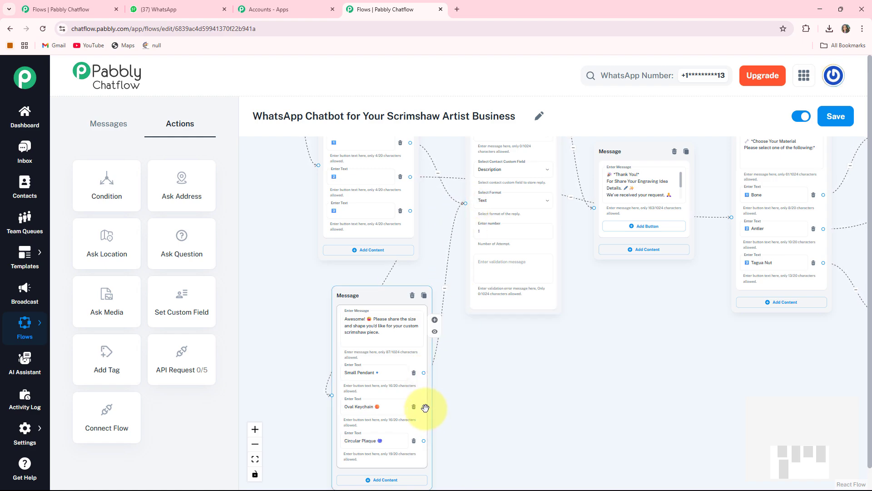
{"action": "left_click_drag", "start_coordinate": [424, 406], "coordinate": [466, 203]}
{"action": "left_click_drag", "start_coordinate": [424, 440], "coordinate": [464, 203]}
{"action": "scroll", "coordinate": [574, 254], "scroll_direction": "down", "scroll_amount": 3}
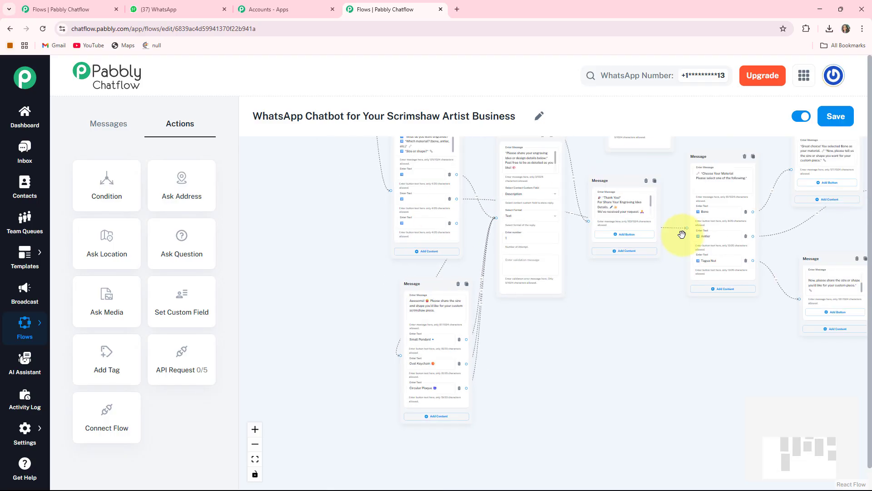
- Add an Ask Question block below the welcome menu message, with text ending "*Please enter your Order ID to check the status.*"
{"action": "left_click", "coordinate": [531, 265]}
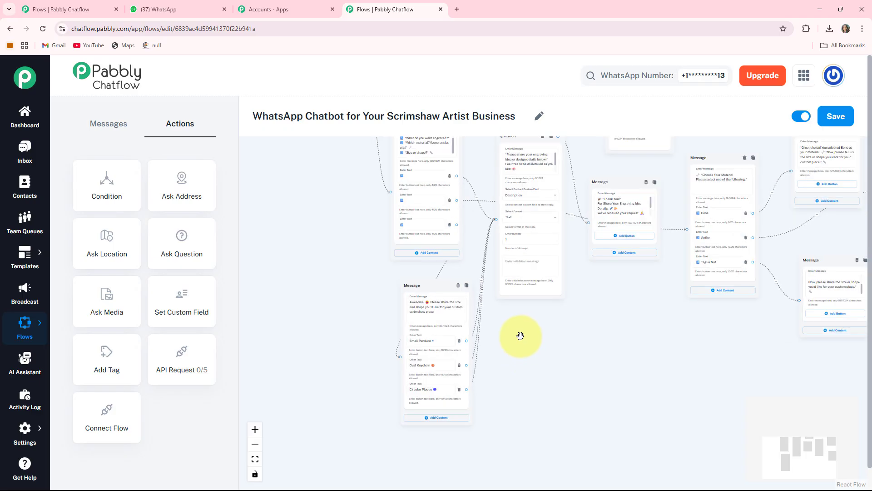
{"action": "left_click_drag", "start_coordinate": [275, 221], "coordinate": [281, 355]}
{"action": "left_click_drag", "start_coordinate": [338, 380], "coordinate": [359, 472]}
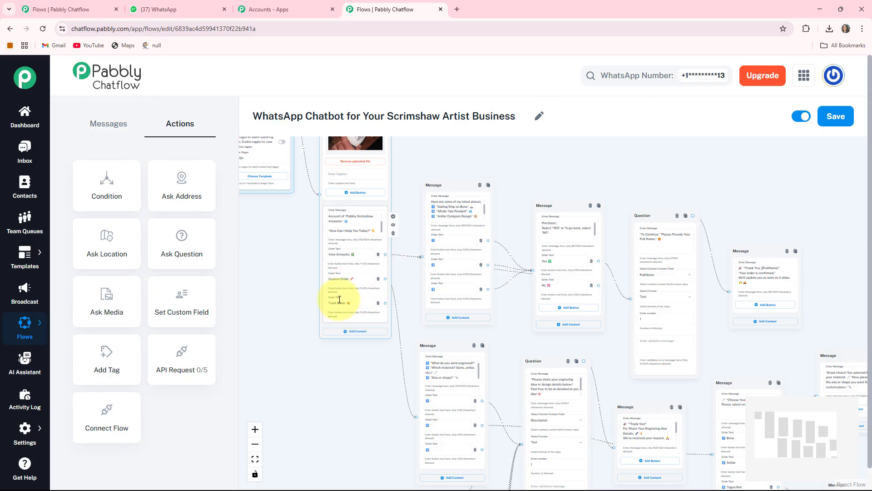
{"action": "scroll", "coordinate": [355, 318], "scroll_direction": "down", "scroll_amount": 1}
{"action": "left_click_drag", "start_coordinate": [355, 318], "coordinate": [418, 322]}
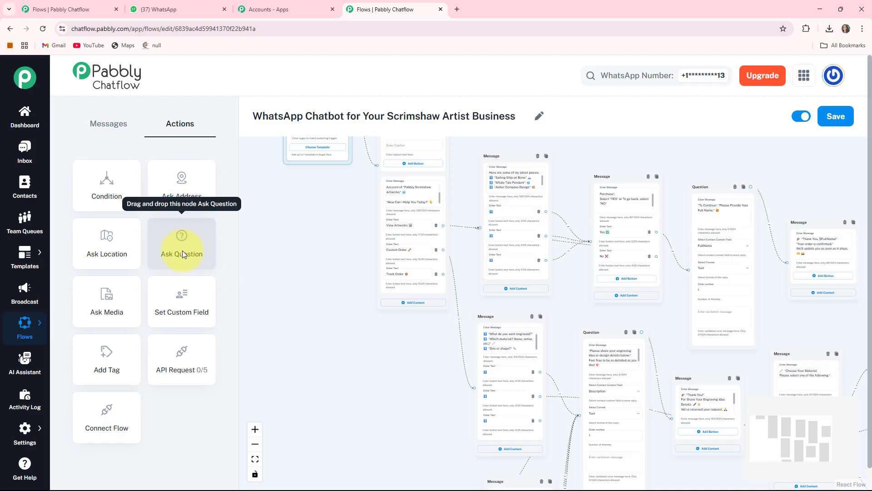
{"action": "left_click_drag", "start_coordinate": [182, 254], "coordinate": [380, 436]}
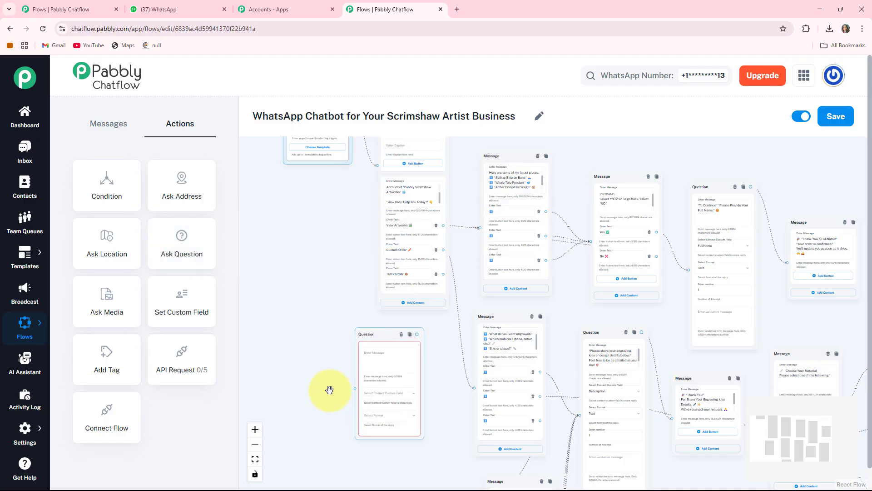
{"action": "left_click_drag", "start_coordinate": [331, 390], "coordinate": [360, 336]}
{"action": "scroll", "coordinate": [446, 321], "scroll_direction": "up", "scroll_amount": 3}
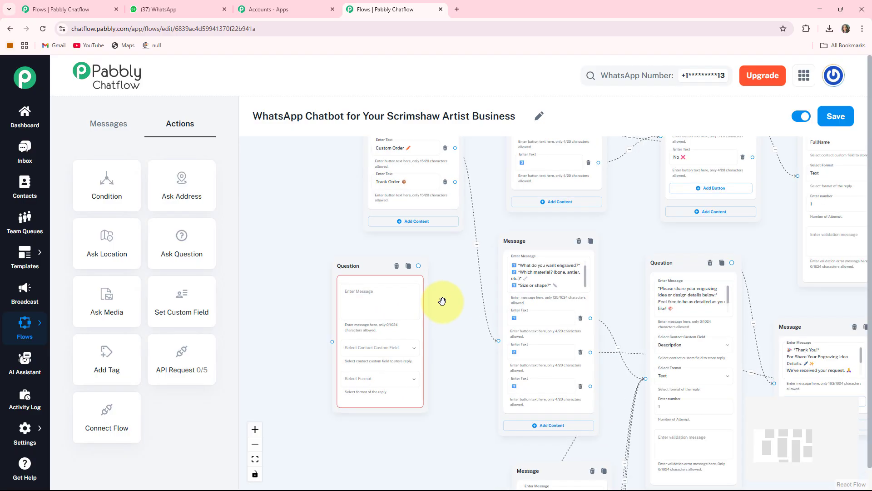
{"action": "left_click_drag", "start_coordinate": [452, 307], "coordinate": [454, 307]}
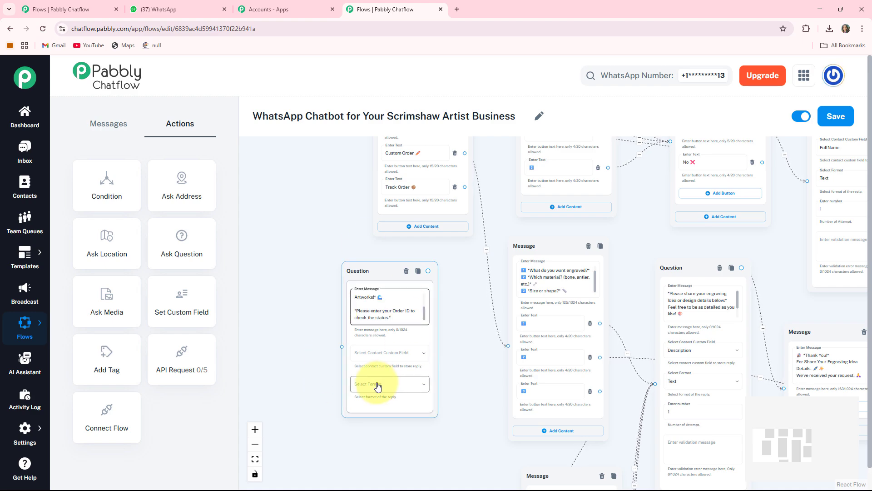
- Store the order question's reply in OrderID with format Any, and link the Track Order button to the question
{"action": "left_click", "coordinate": [369, 354]}
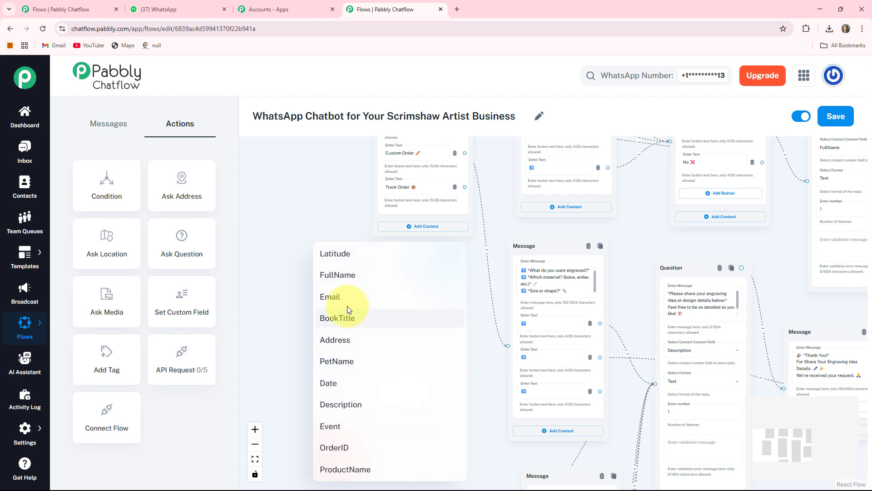
{"action": "left_click", "coordinate": [332, 448]}
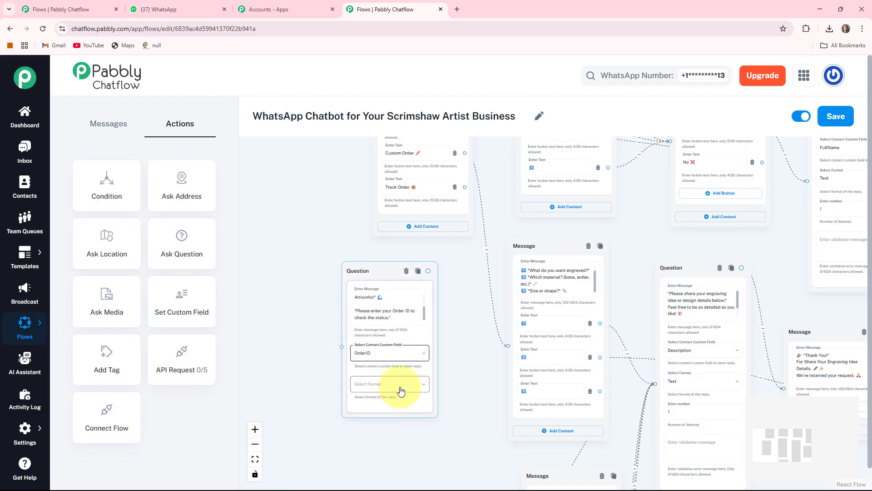
{"action": "left_click", "coordinate": [401, 391]}
{"action": "left_click", "coordinate": [347, 339]}
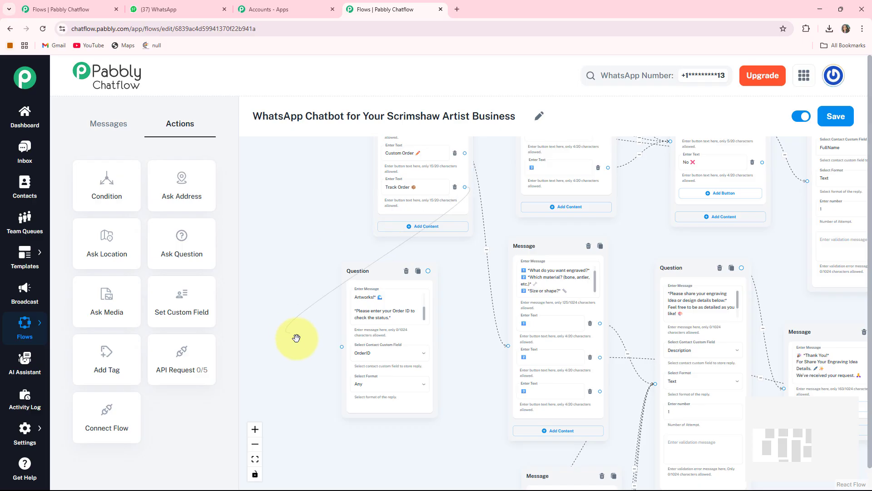
{"action": "left_click_drag", "start_coordinate": [296, 338], "coordinate": [341, 343]}
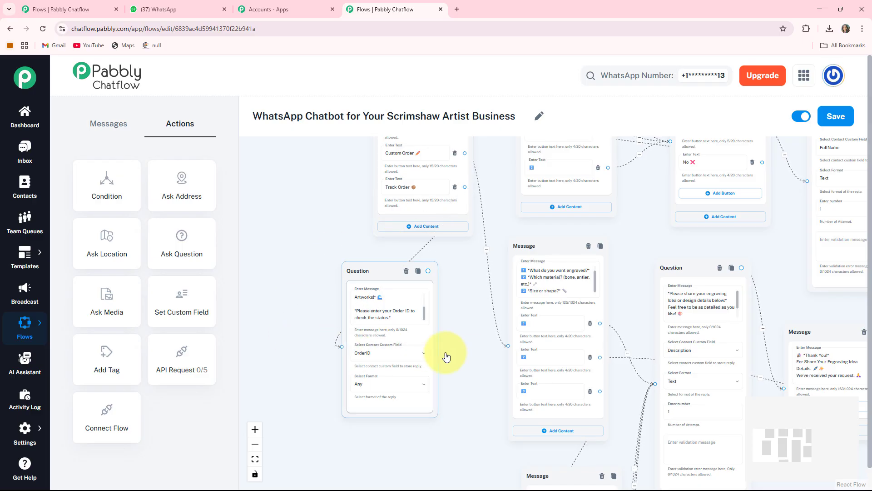
- Add a Text + Button message from the Order ID question, reading "✅ Order status : *Confirmed*", and place it just below the question
{"action": "scroll", "coordinate": [464, 317], "scroll_direction": "down", "scroll_amount": 3}
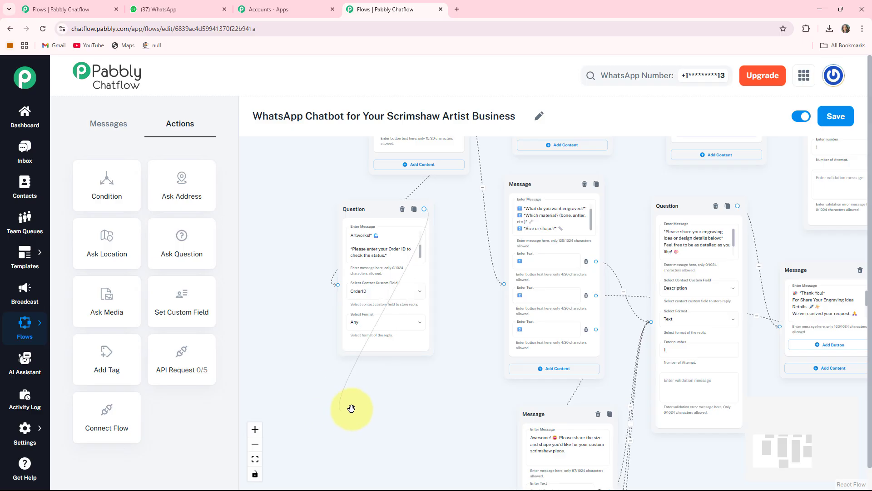
{"action": "left_click_drag", "start_coordinate": [351, 408], "coordinate": [352, 408]}
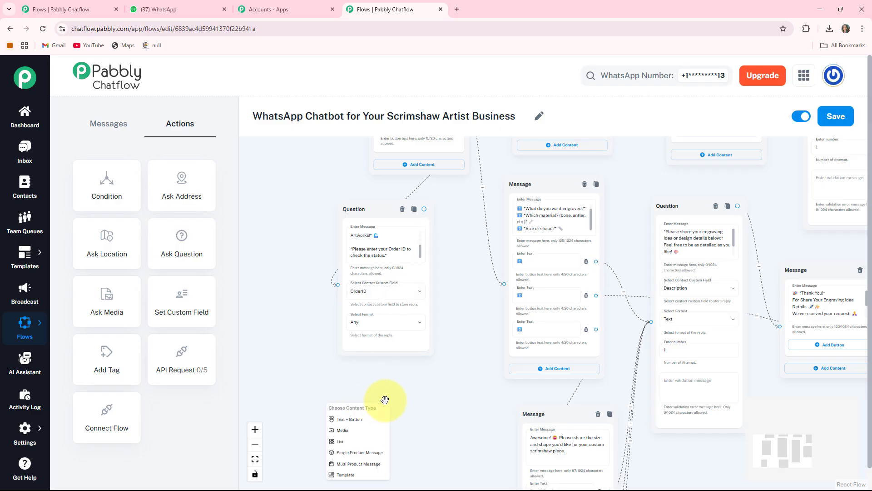
{"action": "left_click", "coordinate": [348, 423]}
{"action": "scroll", "coordinate": [386, 381], "scroll_direction": "down", "scroll_amount": 2}
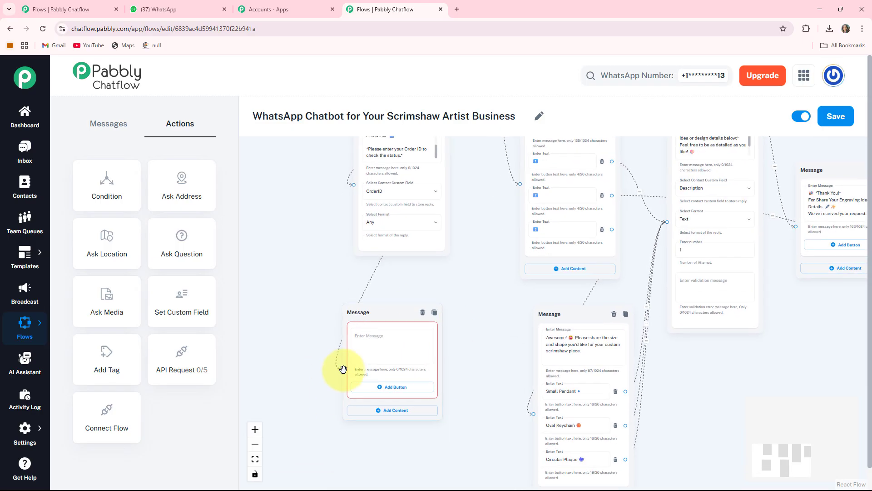
{"action": "left_click_drag", "start_coordinate": [389, 314], "coordinate": [436, 284]}
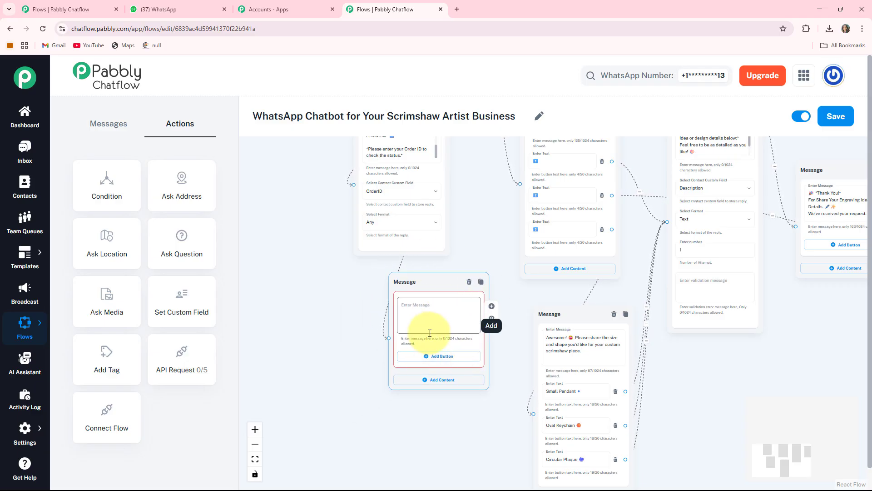
{"action": "left_click", "coordinate": [430, 333]}
{"action": "type", "text": "✅ Order status : *Confirmed*"}
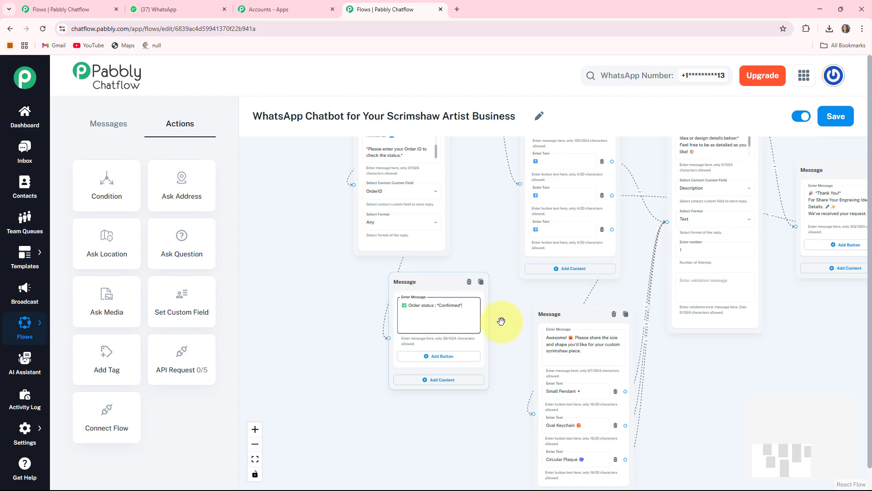
- Move the flow's start block up beside the first welcome message and save the whole chatbot flow
{"action": "scroll", "coordinate": [489, 360], "scroll_direction": "up", "scroll_amount": 1}
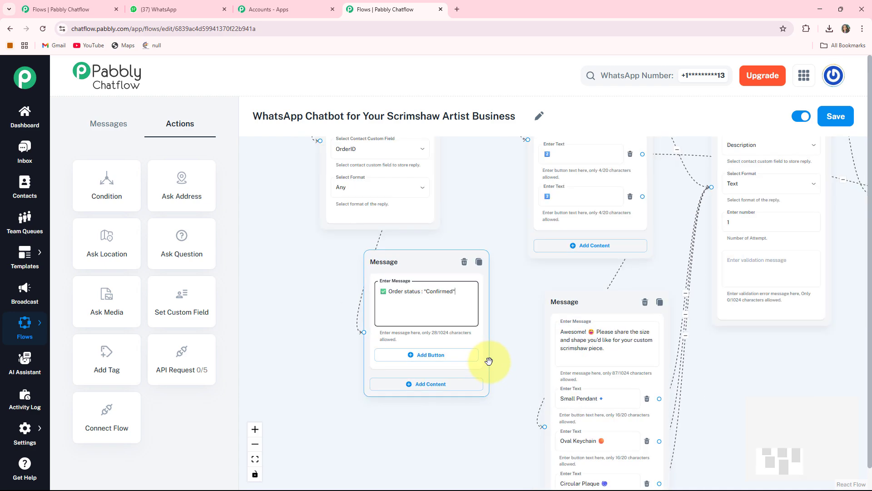
{"action": "scroll", "coordinate": [487, 360], "scroll_direction": "down", "scroll_amount": 3}
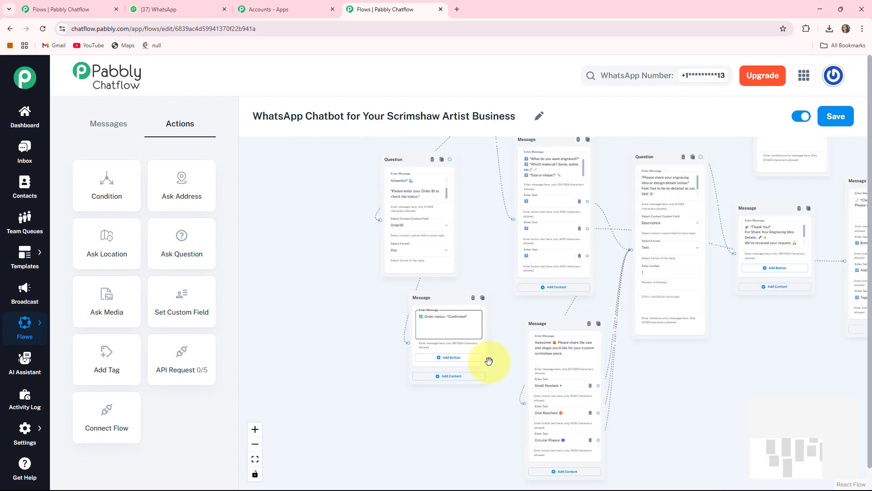
{"action": "left_click", "coordinate": [255, 460]}
{"action": "left_click_drag", "start_coordinate": [338, 347], "coordinate": [310, 267]}
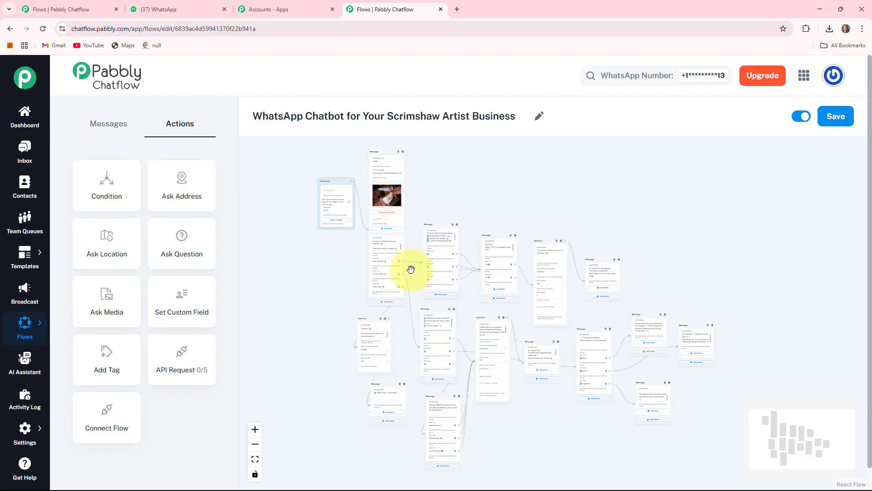
{"action": "left_click", "coordinate": [844, 113]}
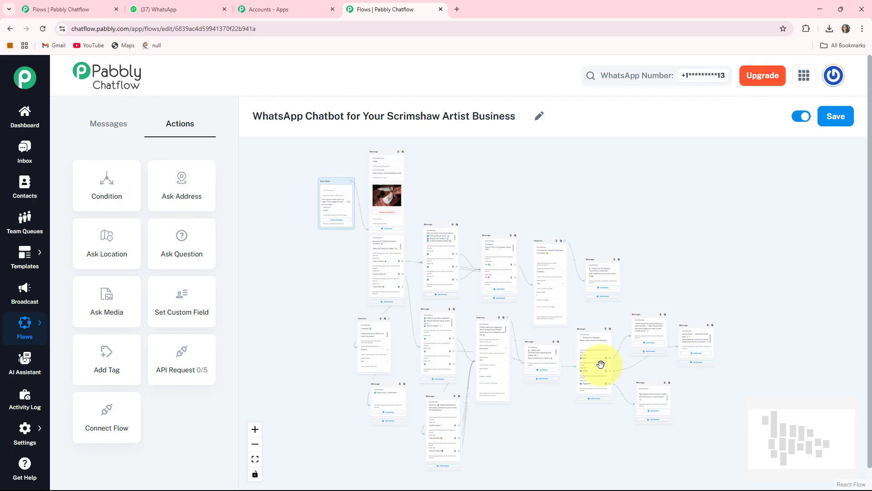
- Switch to WhatsApp and review the Scrimshaw Artist chat backwards through the order tracking, custom order and purchase confirmation messages
{"action": "left_click", "coordinate": [177, 5]}
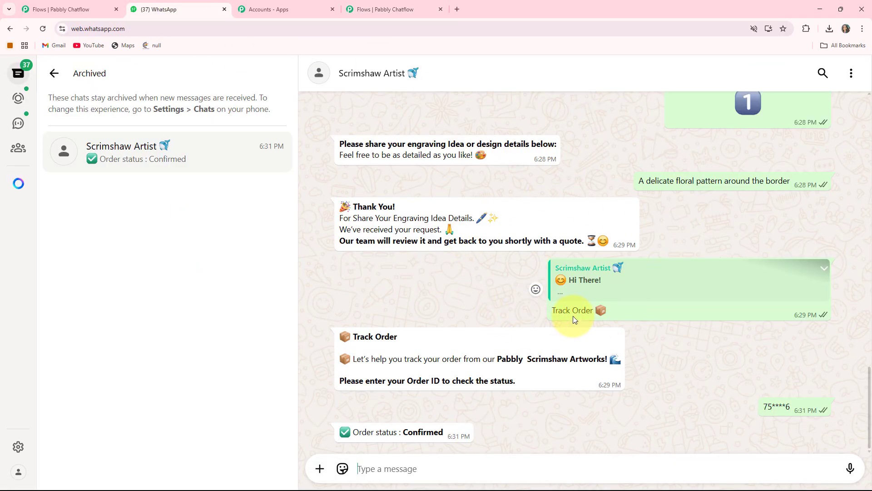
{"action": "scroll", "coordinate": [524, 275], "scroll_direction": "up", "scroll_amount": 4}
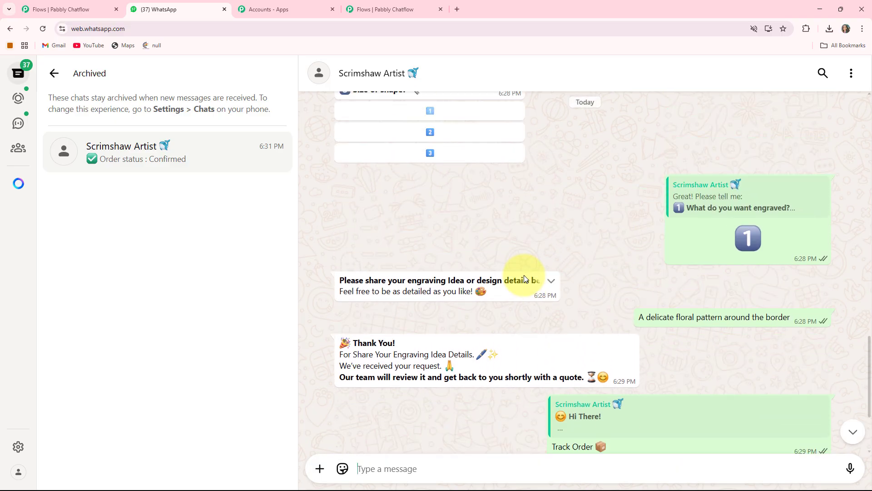
{"action": "scroll", "coordinate": [525, 274], "scroll_direction": "up", "scroll_amount": 2}
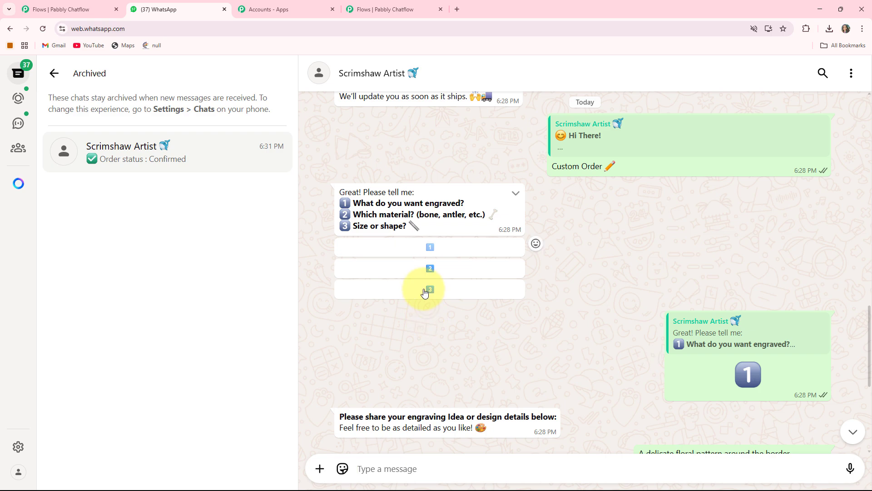
{"action": "scroll", "coordinate": [424, 287], "scroll_direction": "up", "scroll_amount": 2}
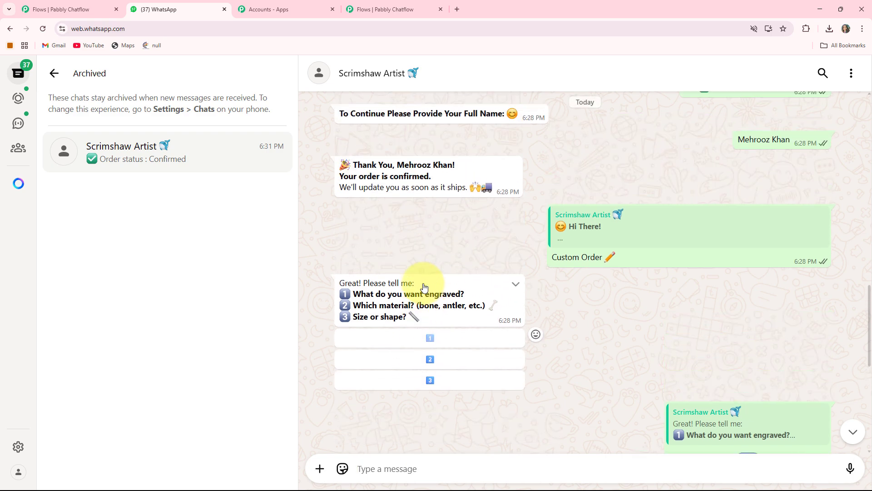
{"action": "scroll", "coordinate": [423, 286], "scroll_direction": "up", "scroll_amount": 4}
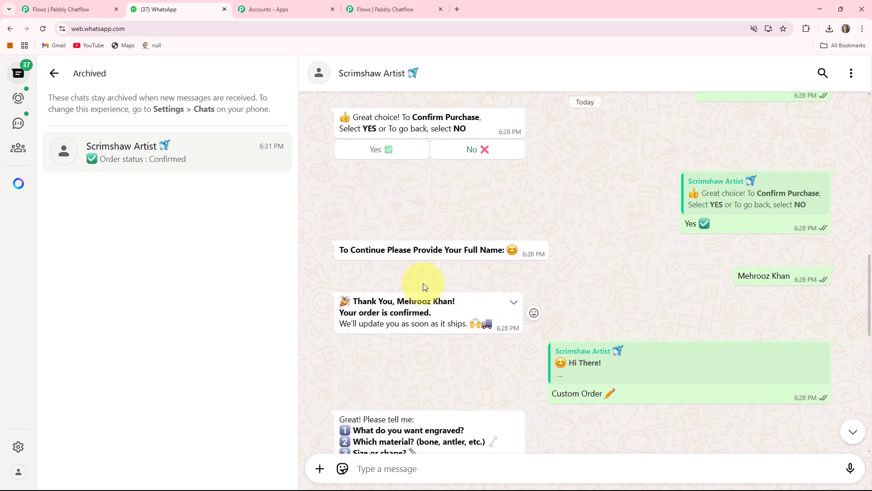